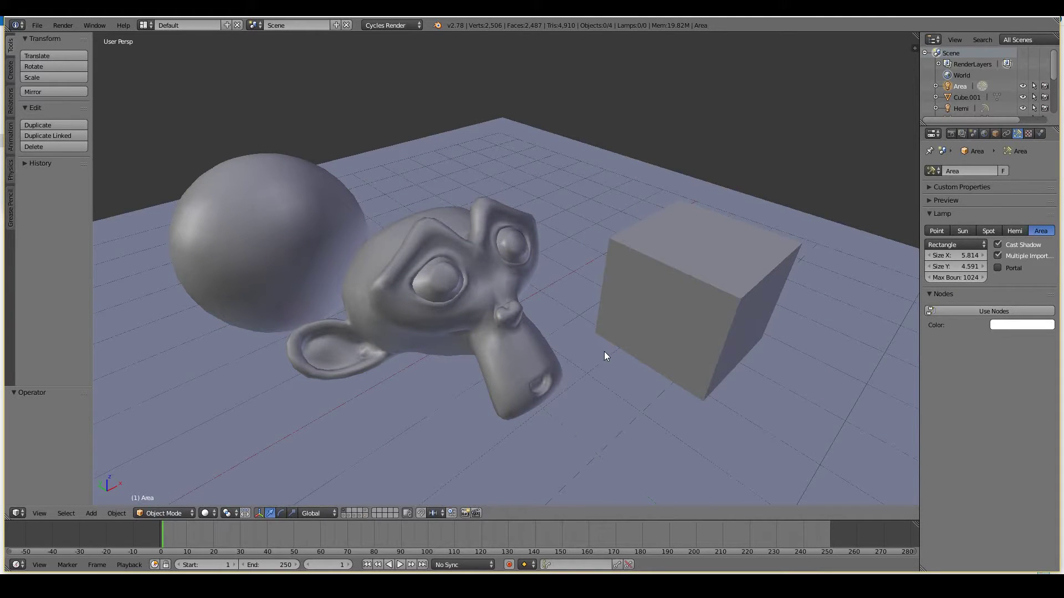
middle_click_drag(604, 351, 618, 415)
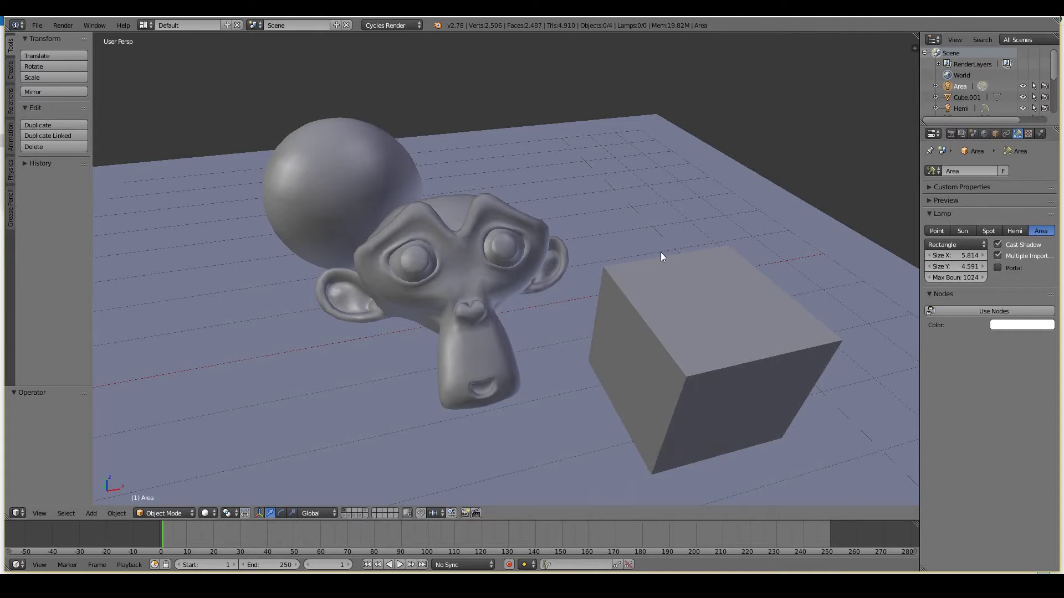
middle_click_drag(436, 324, 466, 385)
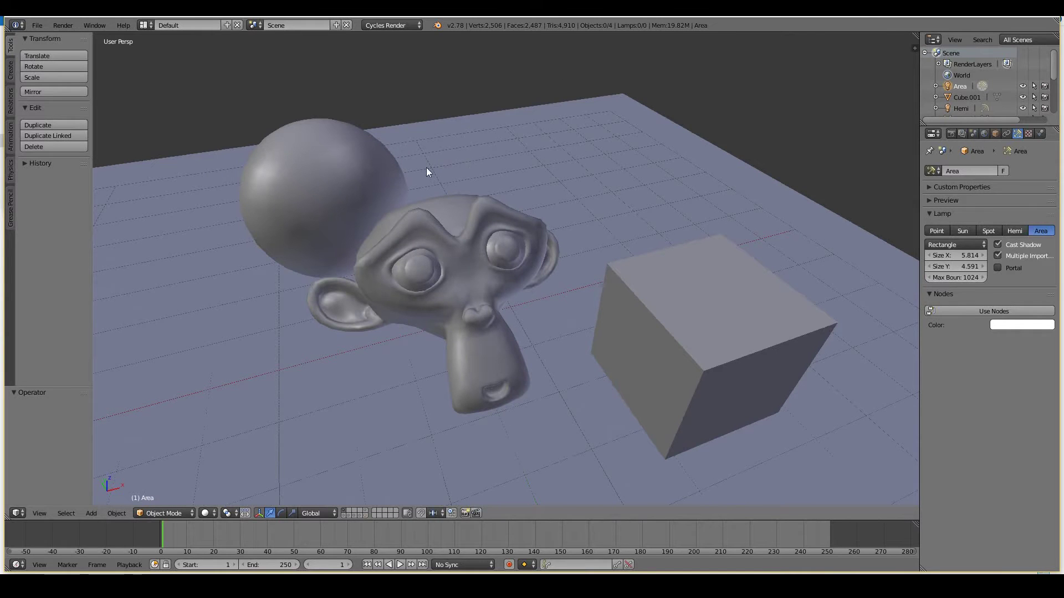
middle_click_drag(500, 318, 237, 142)
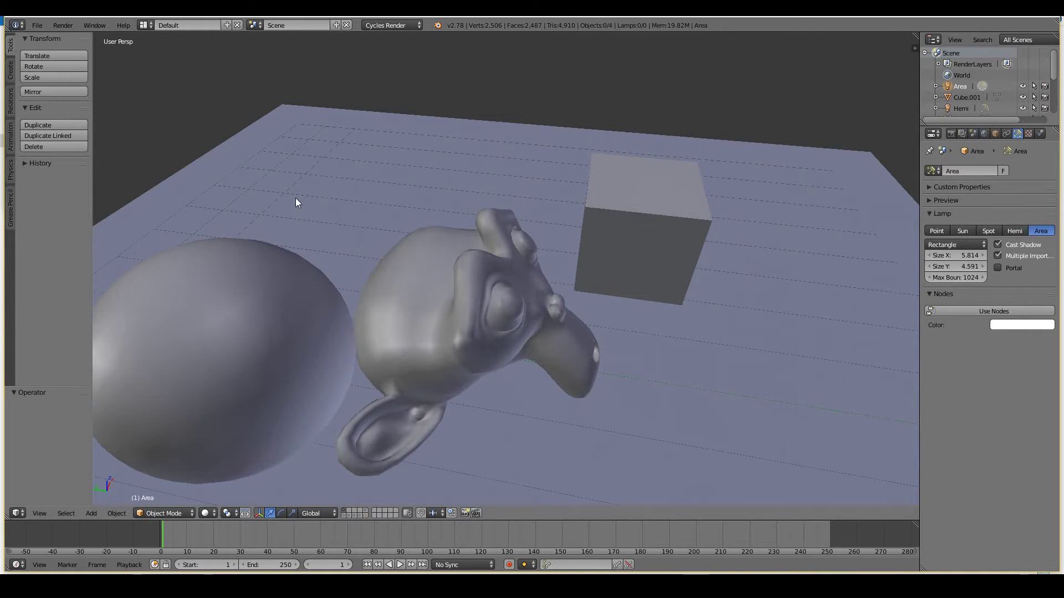
middle_click_drag(620, 298, 531, 307)
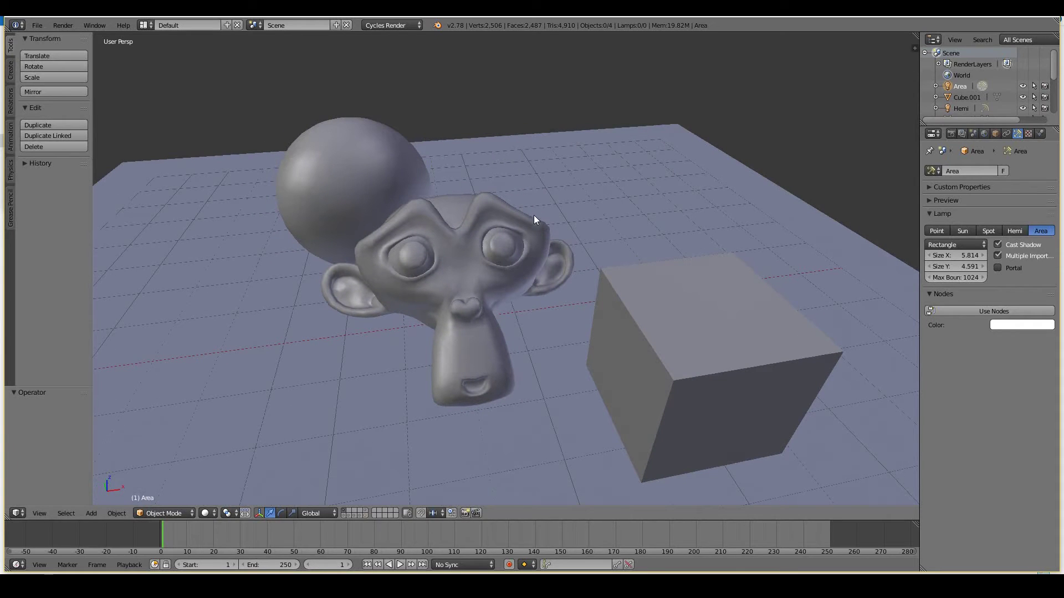
Step: Add an area lamp and move it above and in front of the monkey head
middle_click_drag(552, 330, 604, 299)
key("shift+a")
mouse_move(753, 227)
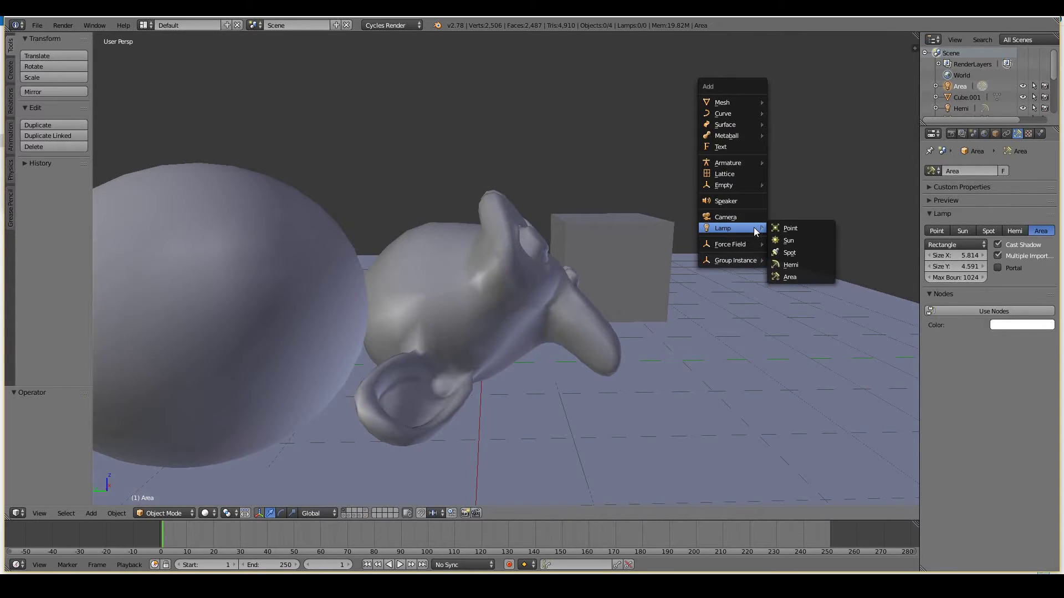
left_click(807, 277)
middle_click_drag(779, 279, 682, 299)
key("g")
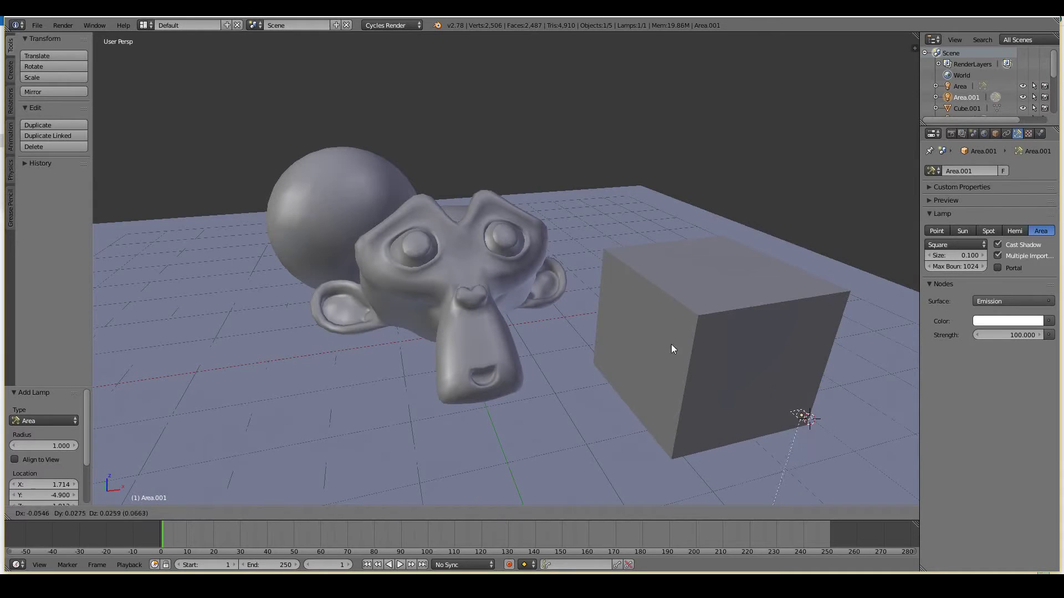
left_click(507, 224)
Step: Rotate the area lamp about 71° to point at the monkey head, and enlarge it to size 1.2
middle_click_drag(506, 225, 569, 245)
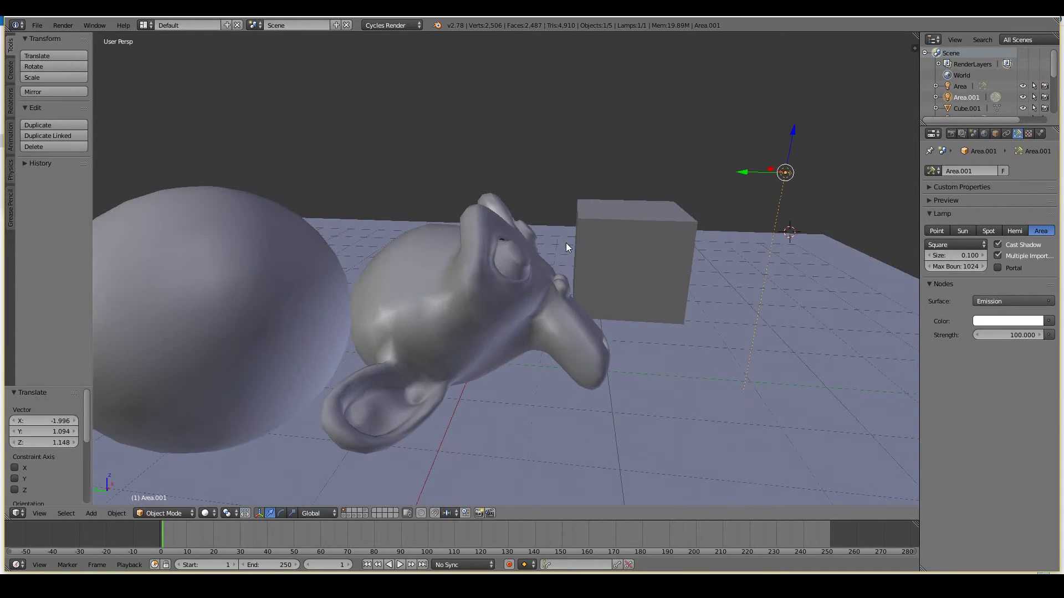
key("r")
left_click(435, 138)
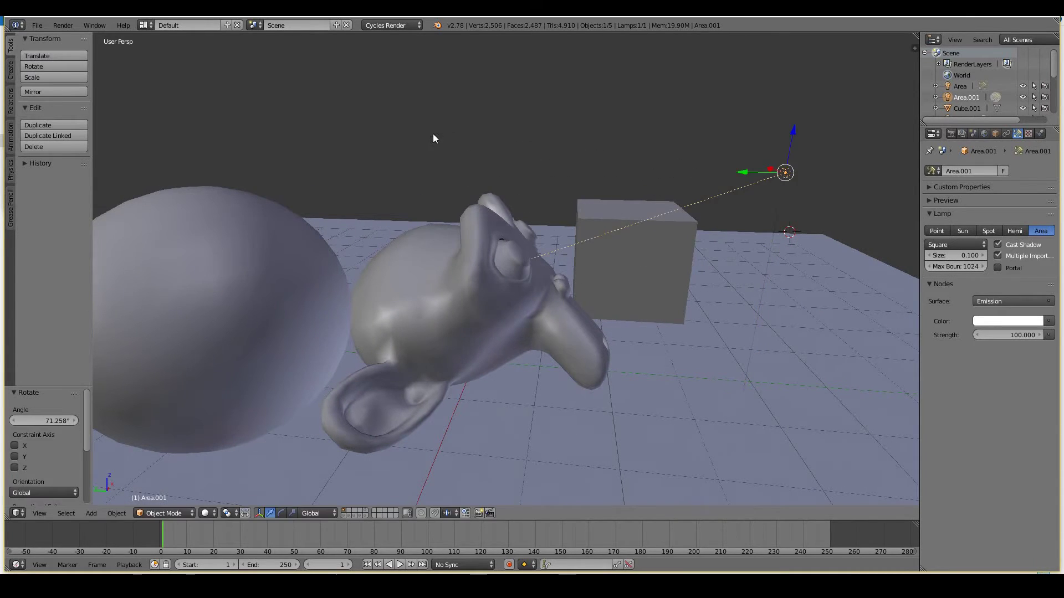
middle_click_drag(830, 317, 770, 321)
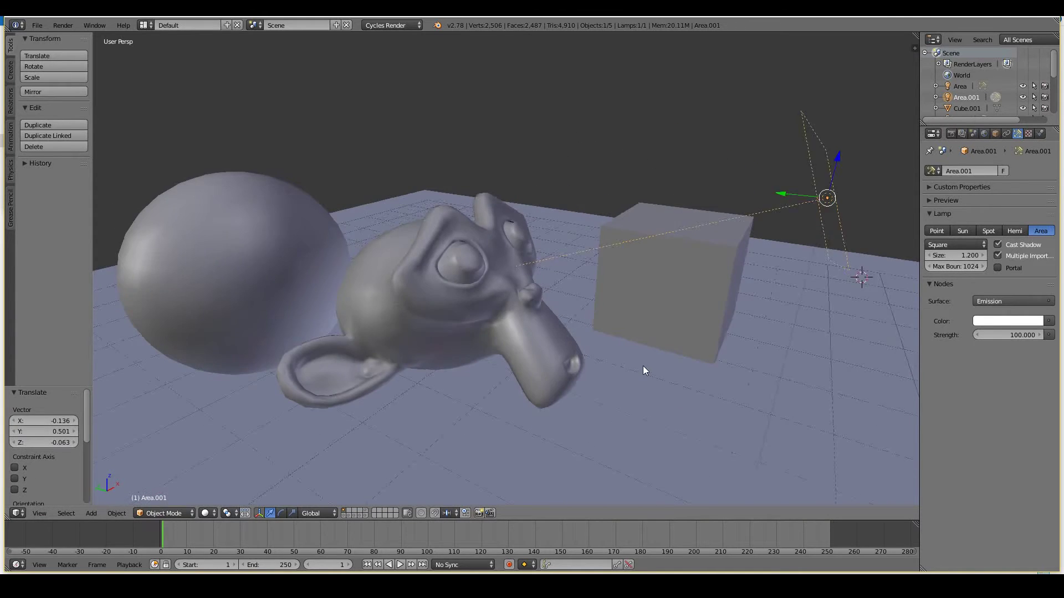
Step: Refine the area lamp's rotation and position from both sides so it stays aimed at the monkey's face
middle_click_drag(643, 367, 676, 351)
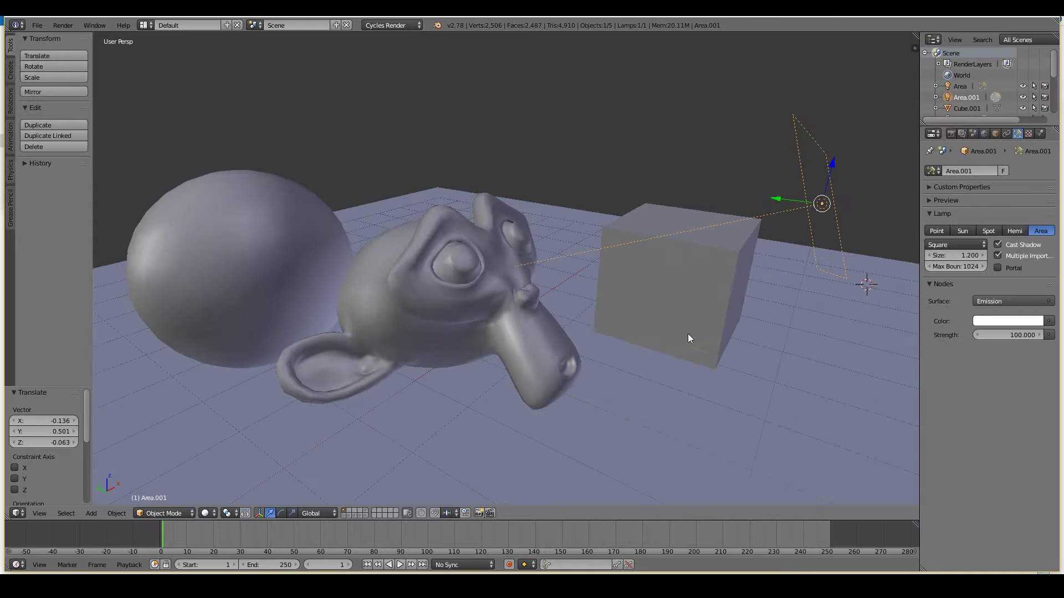
middle_click_drag(700, 295, 681, 344)
key("r")
left_click(661, 225)
key("g")
left_click(560, 313)
middle_click_drag(560, 312, 503, 282)
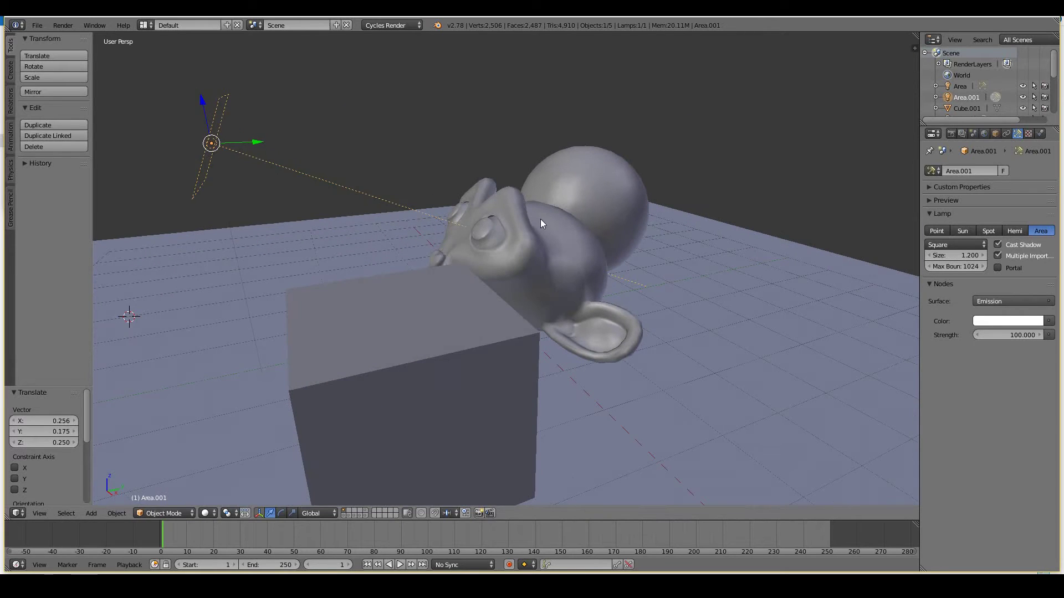
key("g")
left_click(504, 231)
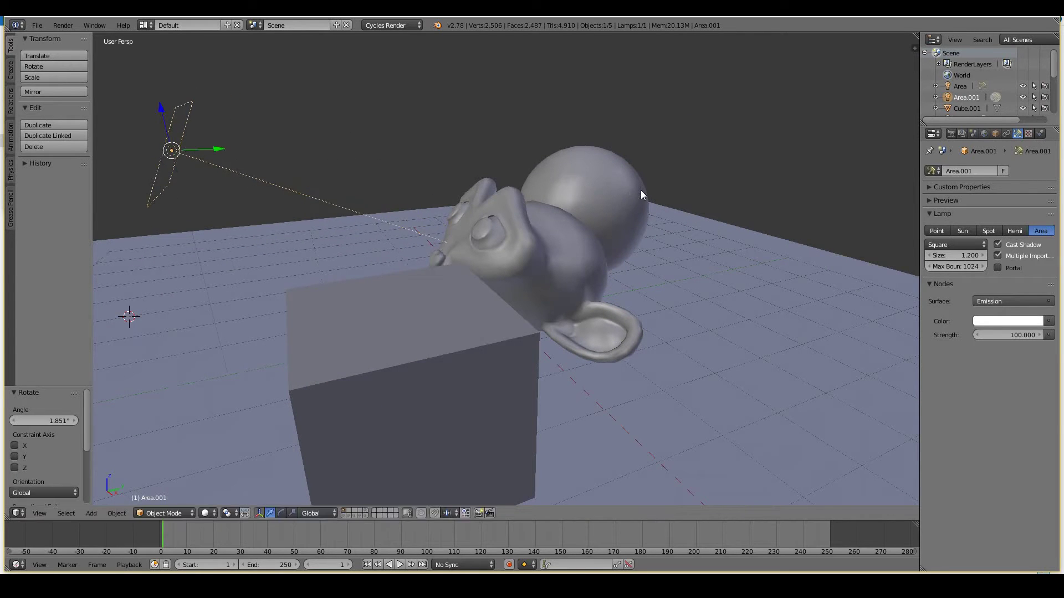
Step: Rename the new area lamp object as Key Light
double_click(967, 99)
type("KE")
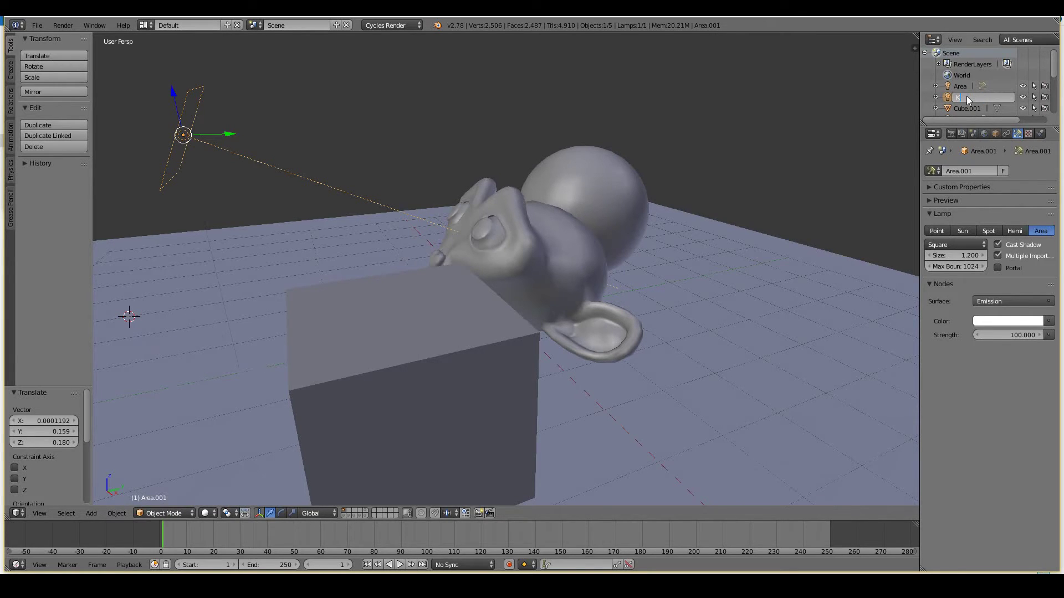
type("ey")
type(" Light")
key("Return")
Step: Shift the Key Light slightly, about 0.16 in X and 0.085 in Y
middle_click_drag(208, 263, 291, 238)
key("g")
left_click(496, 213)
Step: Give the Key Light's emission a pale warm orange colour
middle_click_drag(463, 223, 587, 230)
left_click(1029, 321)
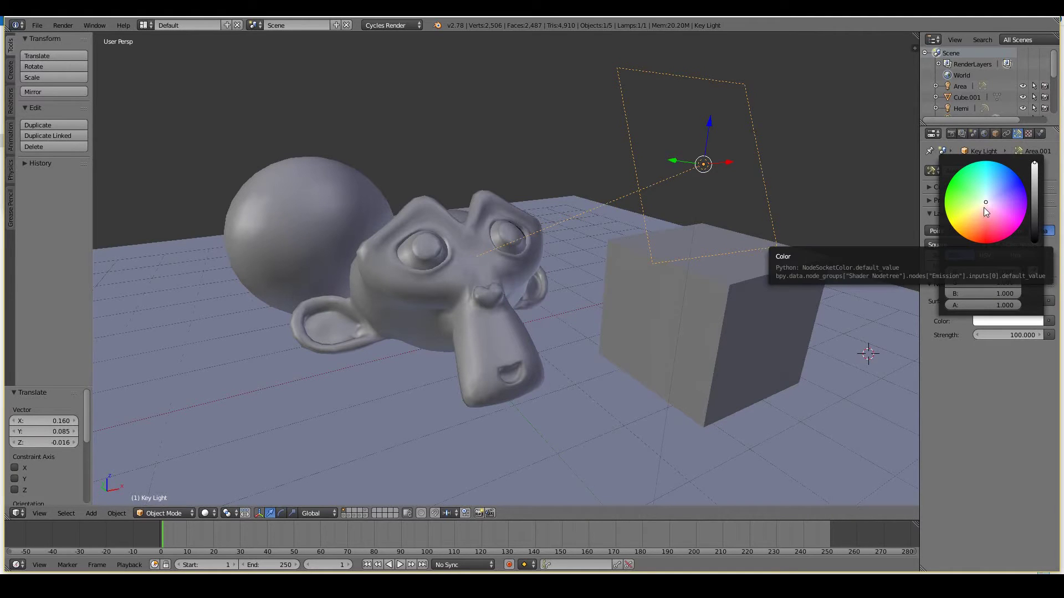
left_click_drag(982, 209, 982, 208)
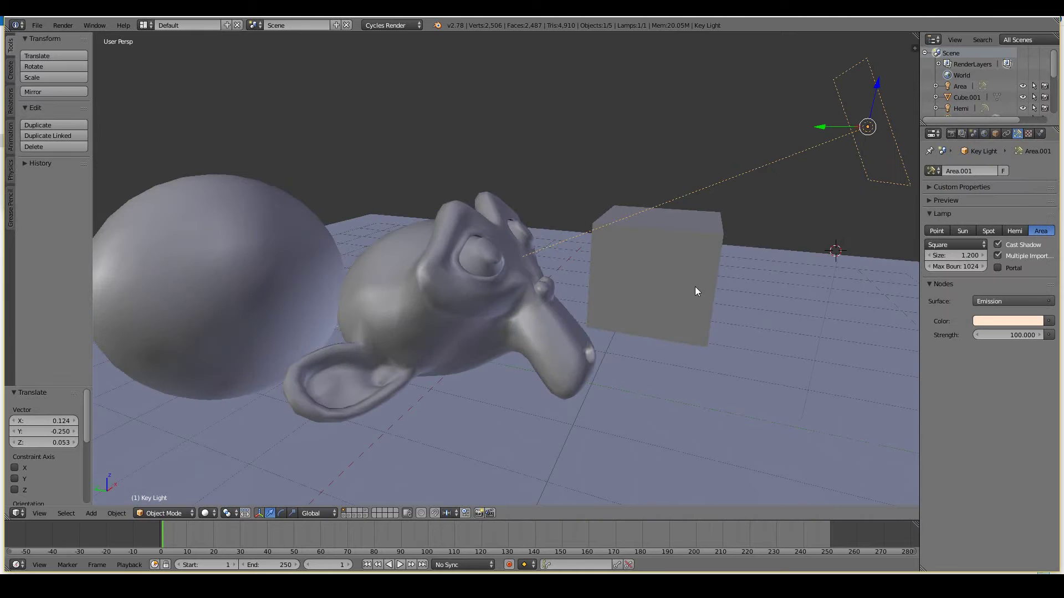
Step: Reposition the Key Light in front of and above the monkey head and rotate it back toward the face
middle_click_drag(695, 287, 498, 287)
key("g")
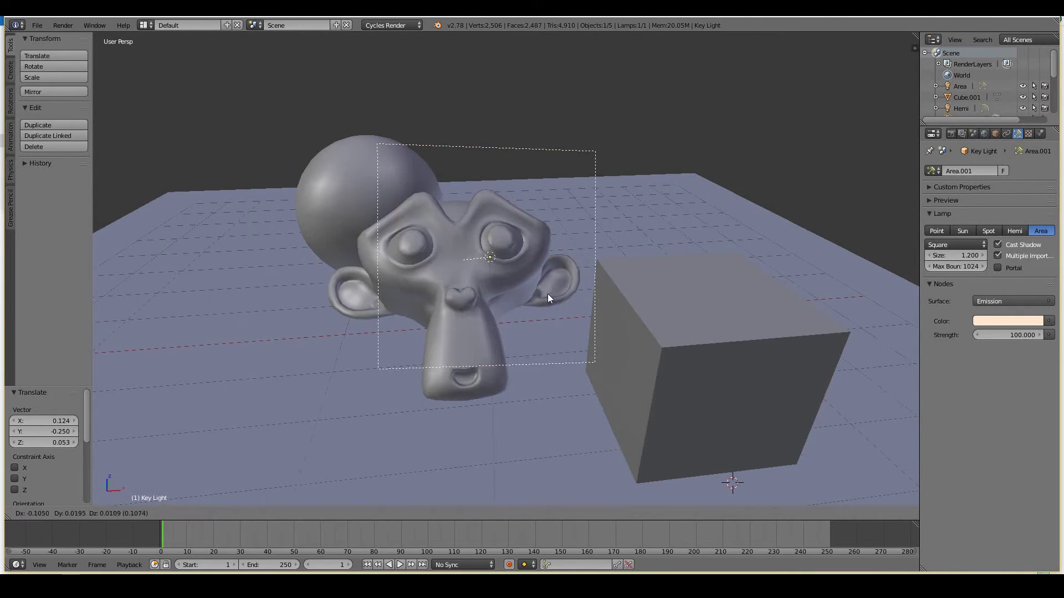
left_click(528, 292)
middle_click_drag(515, 232, 542, 327)
key("r")
left_click(507, 201)
key("g")
left_click(567, 259)
Step: Add a camera to the scene and make it the active camera, looking through it
middle_click_drag(693, 218, 522, 275)
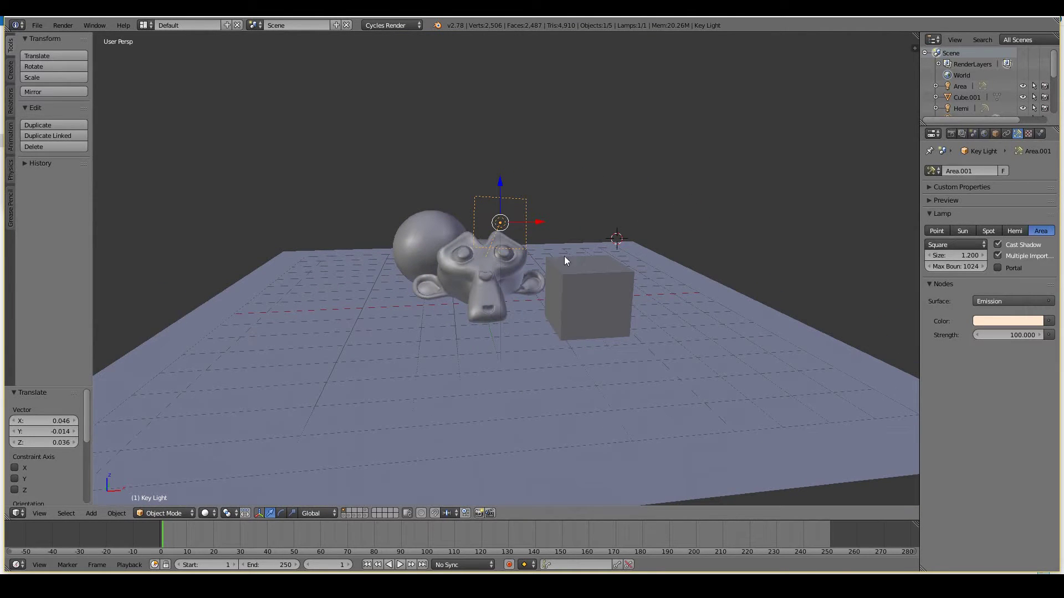
key("shift+a")
left_click(646, 178)
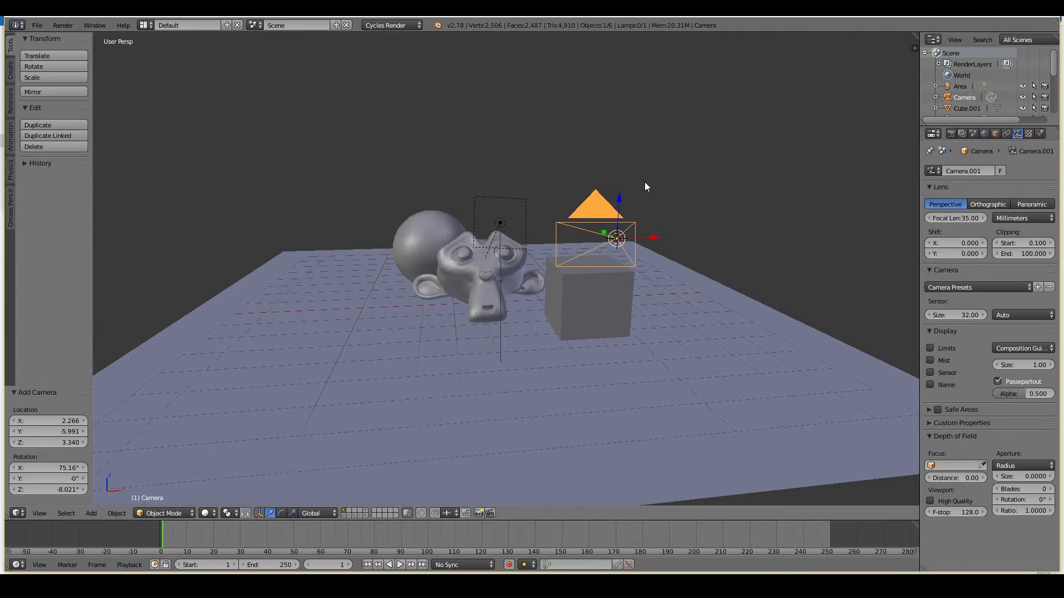
key("ctrl+KP_0")
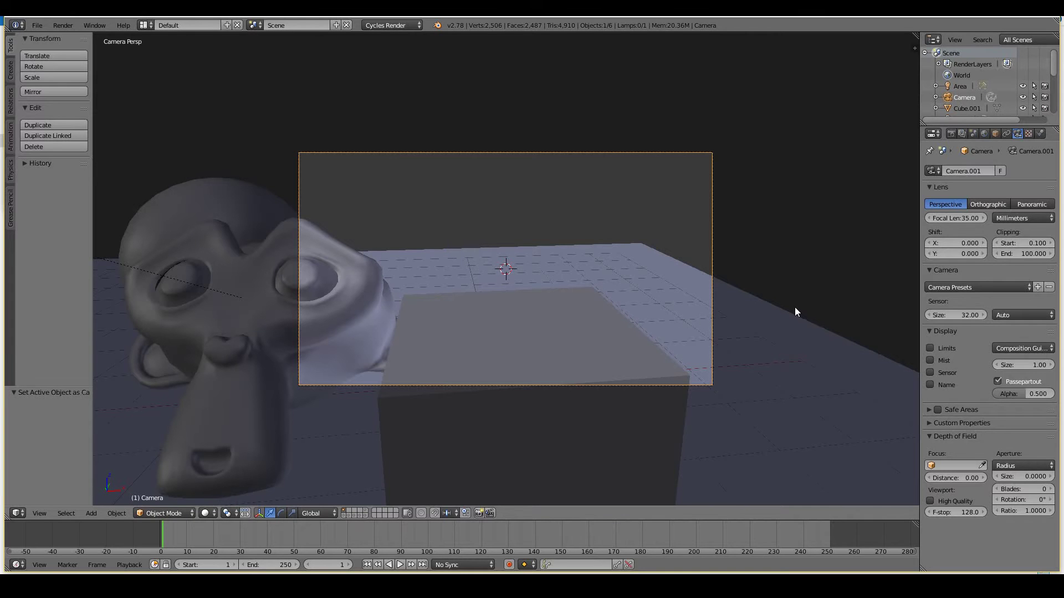
Step: Move the camera to centre the monkey head in the frame, pulling it back along its local Z axis
key("g")
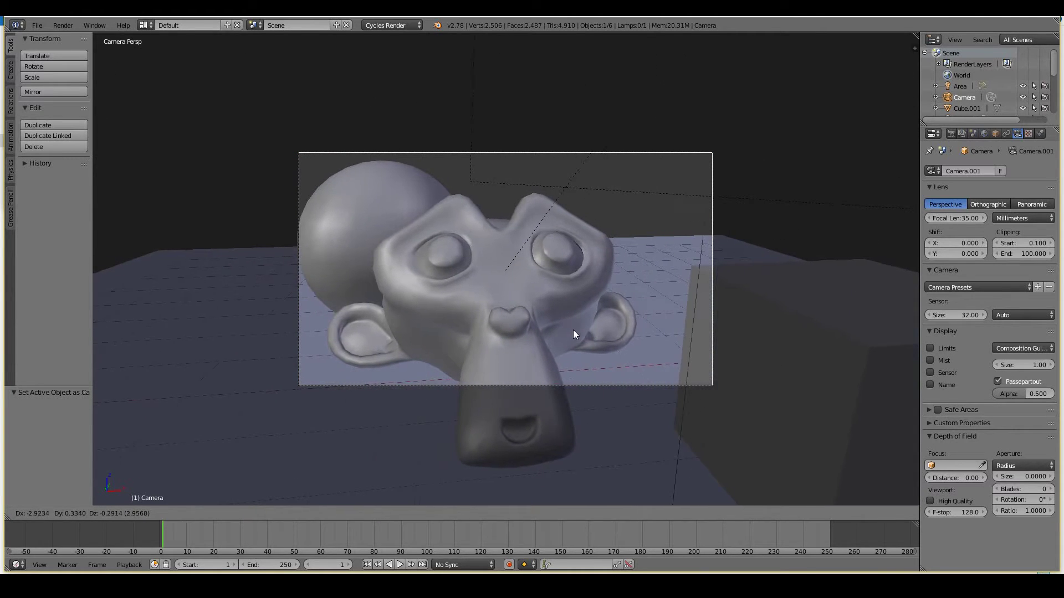
left_click(576, 330)
key("g")
key("z")
key("z")
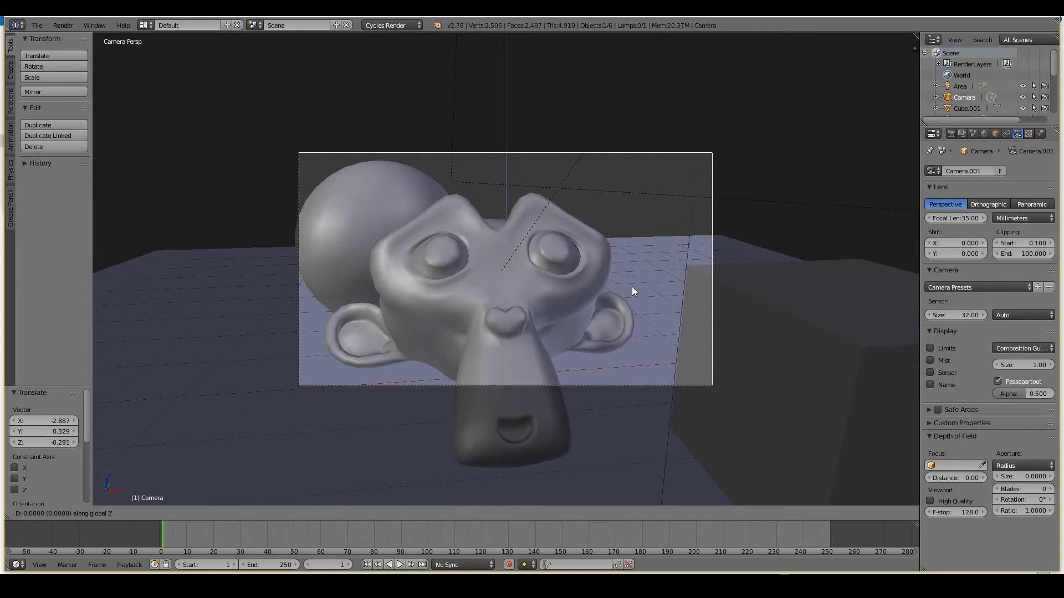
left_click(666, 308)
key("g")
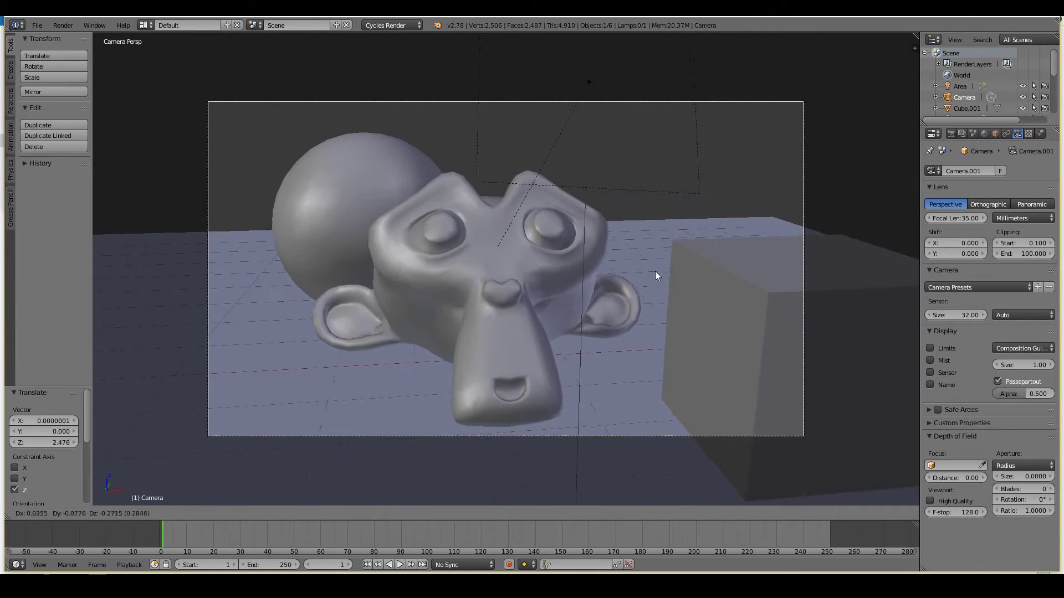
left_click(659, 283)
Step: Raise the camera about 2.07 along global Z and tilt it about -14° around its local X axis
key("g")
key("z")
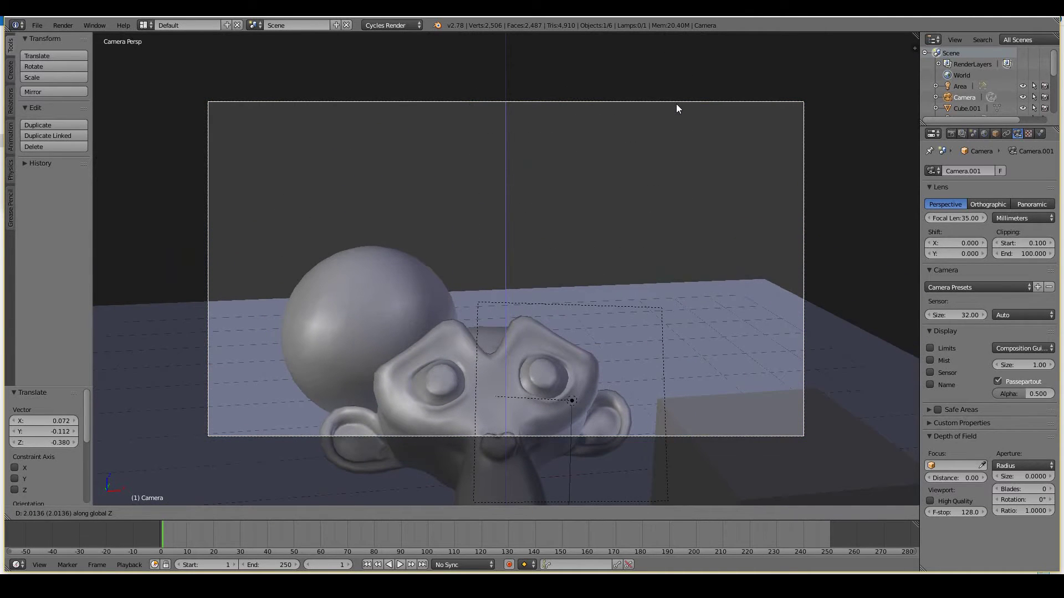
left_click(676, 104)
key("r")
key("x")
key("x")
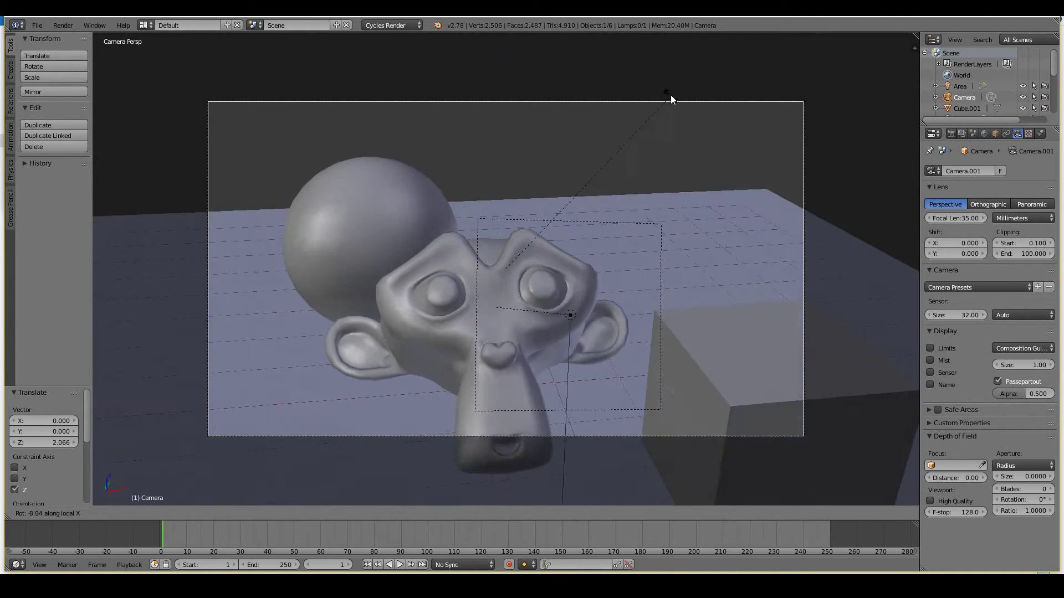
left_click(658, 73)
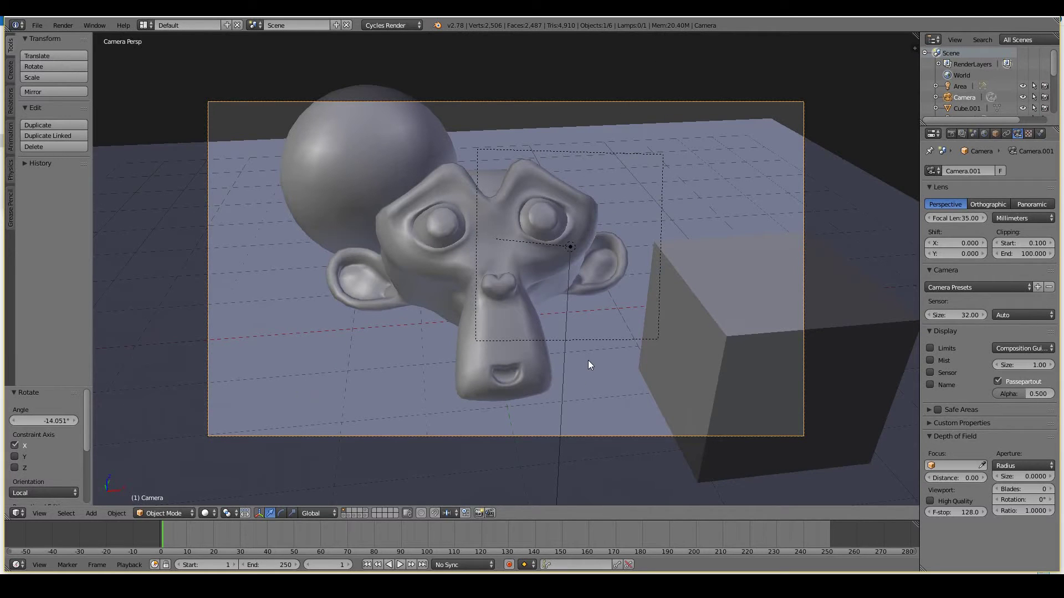
Step: Select the Key Light and move it behind and above the camera, about -5.2 in Y and 2.19 in Z
middle_click_drag(275, 335, 409, 327)
right_click(677, 164)
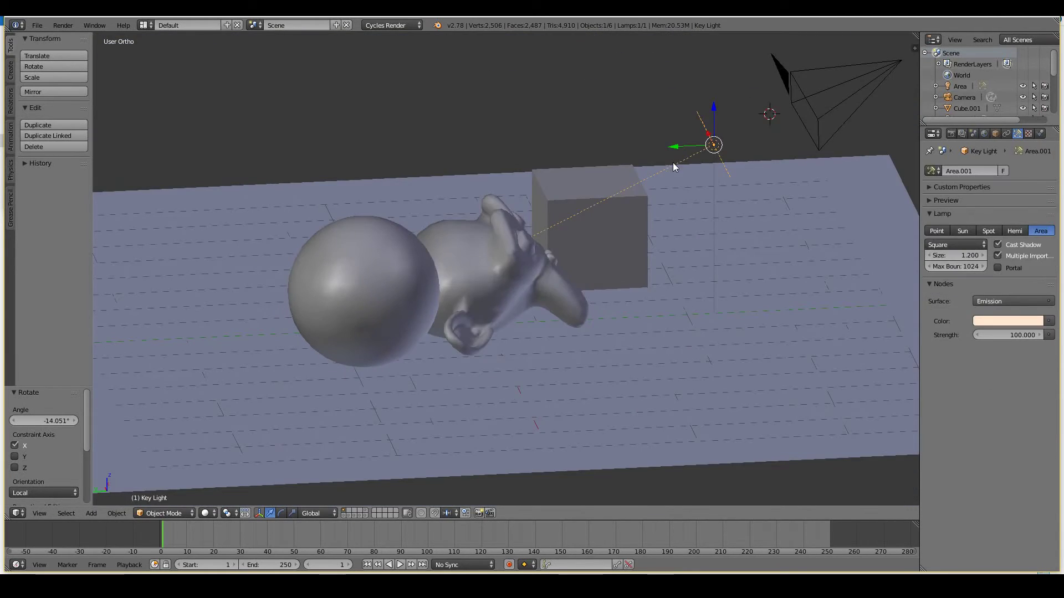
scroll(713, 183, "up", 6, "ctrl")
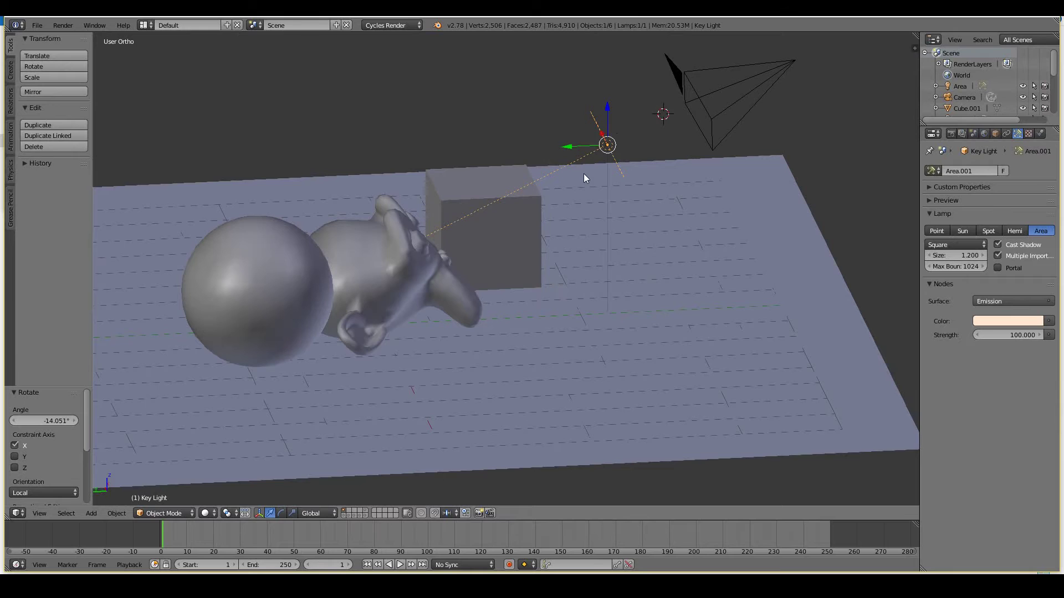
scroll(584, 175, "down", 1)
key("g")
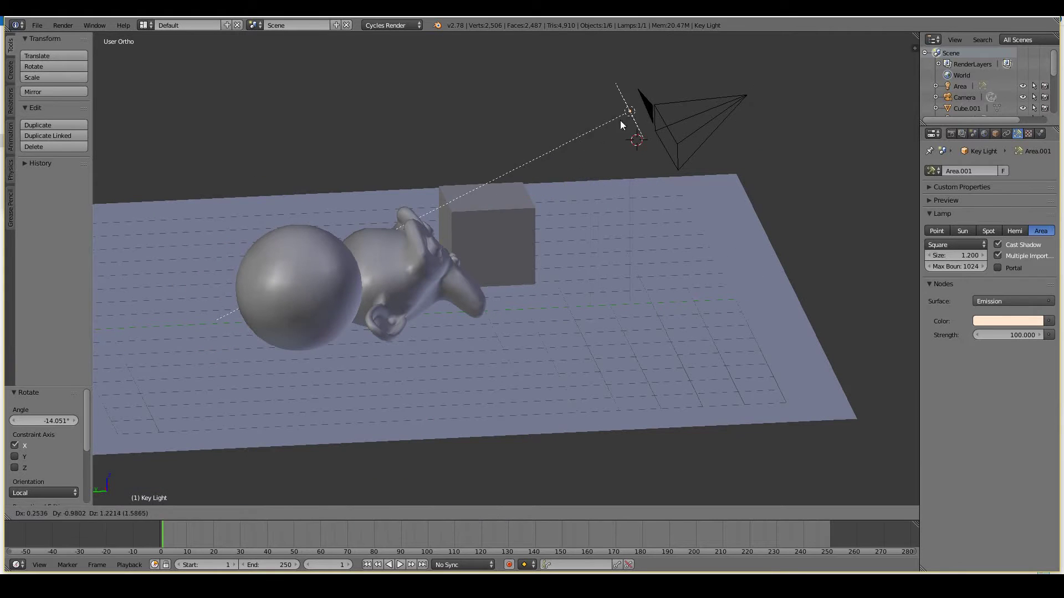
left_click(772, 97)
Step: Increase the Key Light's size to 3.305 and check its placement from several angles
middle_click_drag(772, 98, 725, 159)
left_click_drag(938, 255, 989, 255)
left_click_drag(779, 169, 271, 171)
middle_click_drag(425, 219, 742, 163)
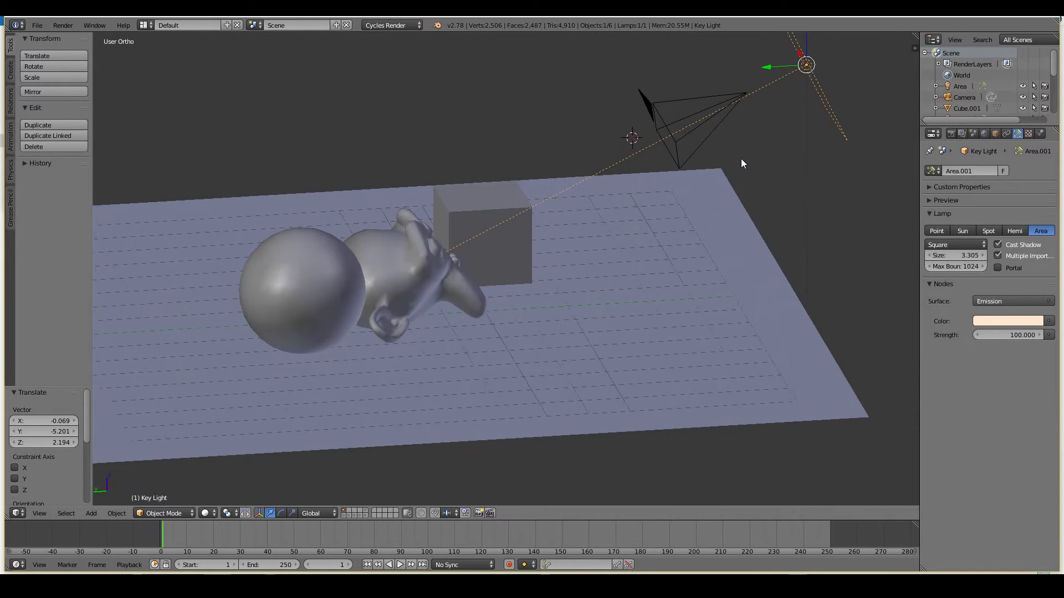
middle_click_drag(664, 176, 459, 250)
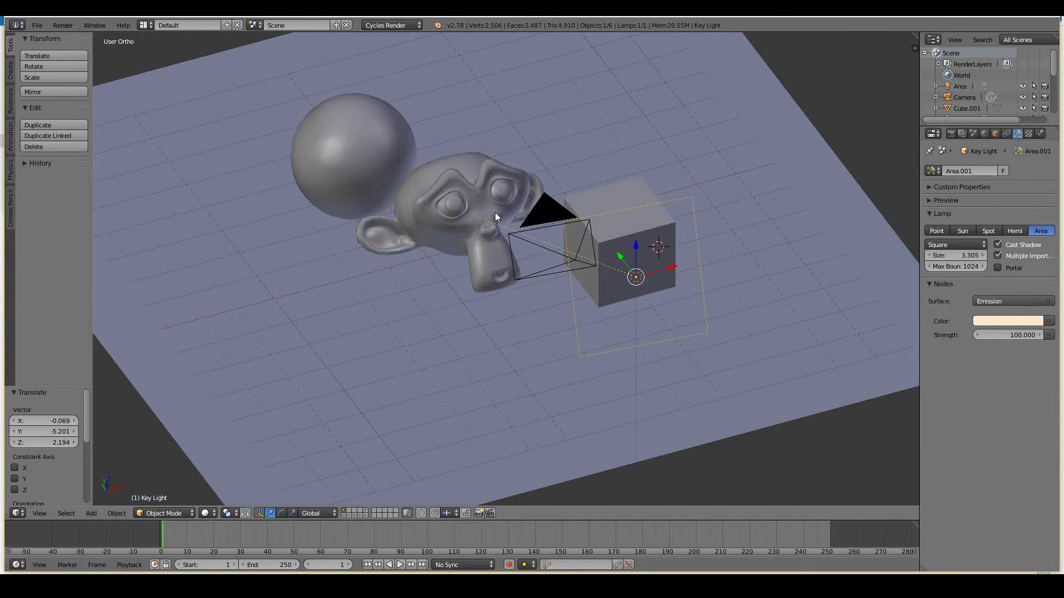
middle_click_drag(460, 203, 513, 231)
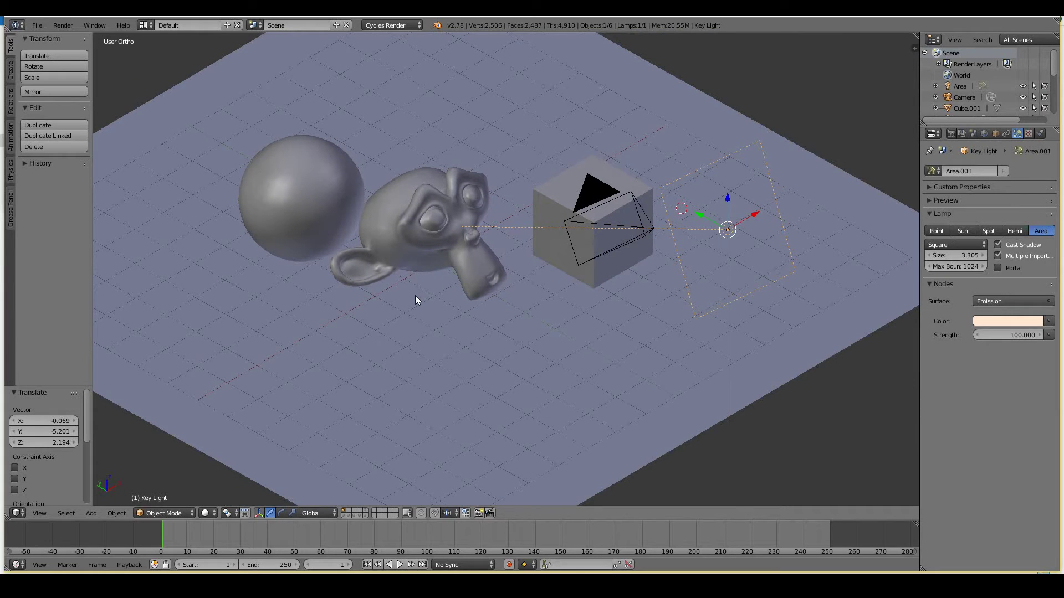
Step: Look through the camera, set a render border around its whole frame, and preview the scene in Rendered shading
key("KP_0")
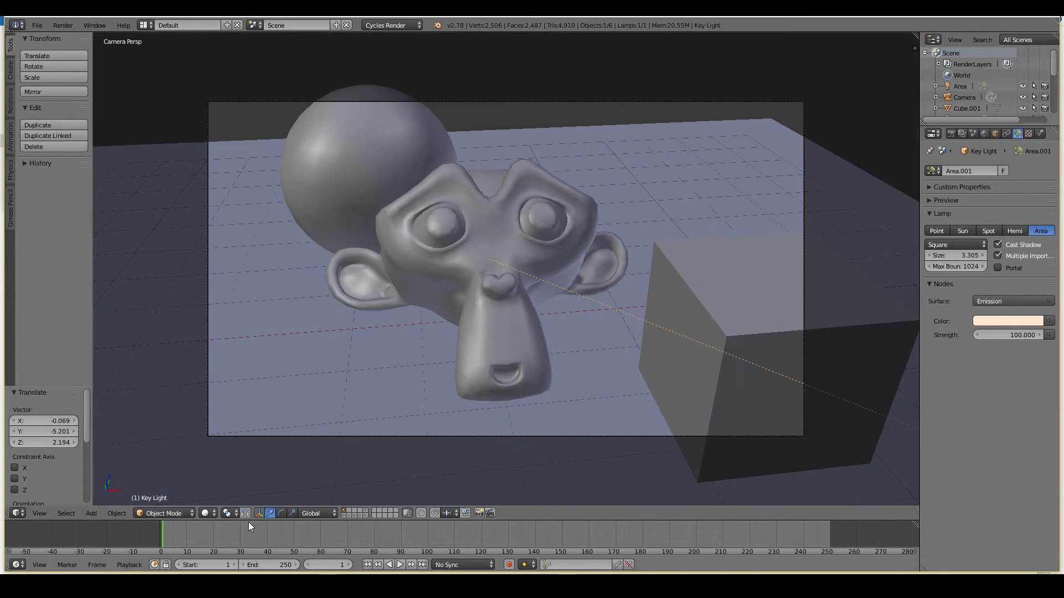
left_click(214, 512)
left_click(209, 513)
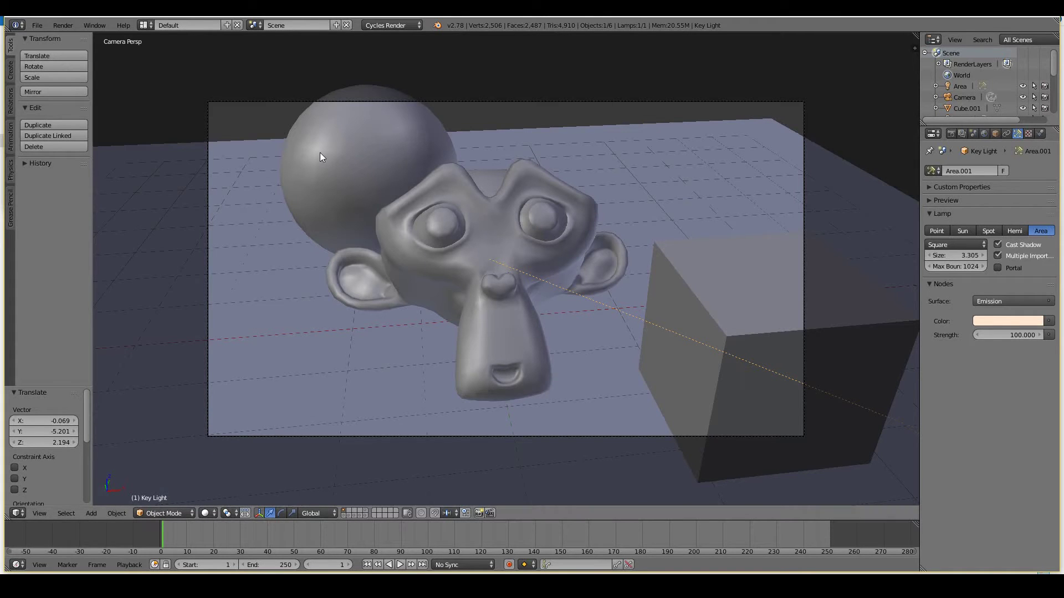
key("ctrl+b")
left_click_drag(175, 80, 829, 470)
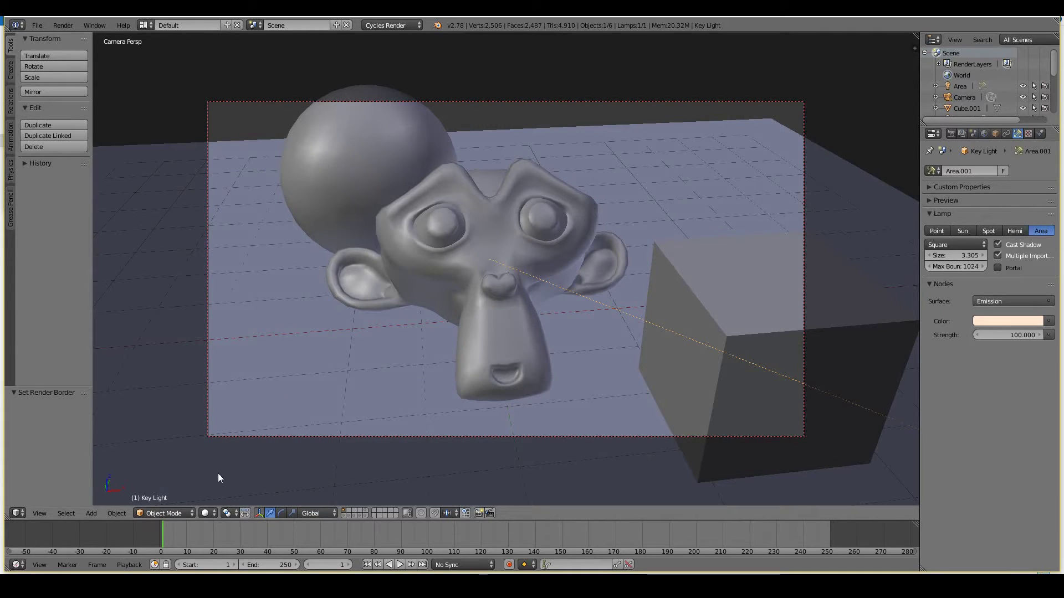
left_click(214, 515)
left_click(221, 441)
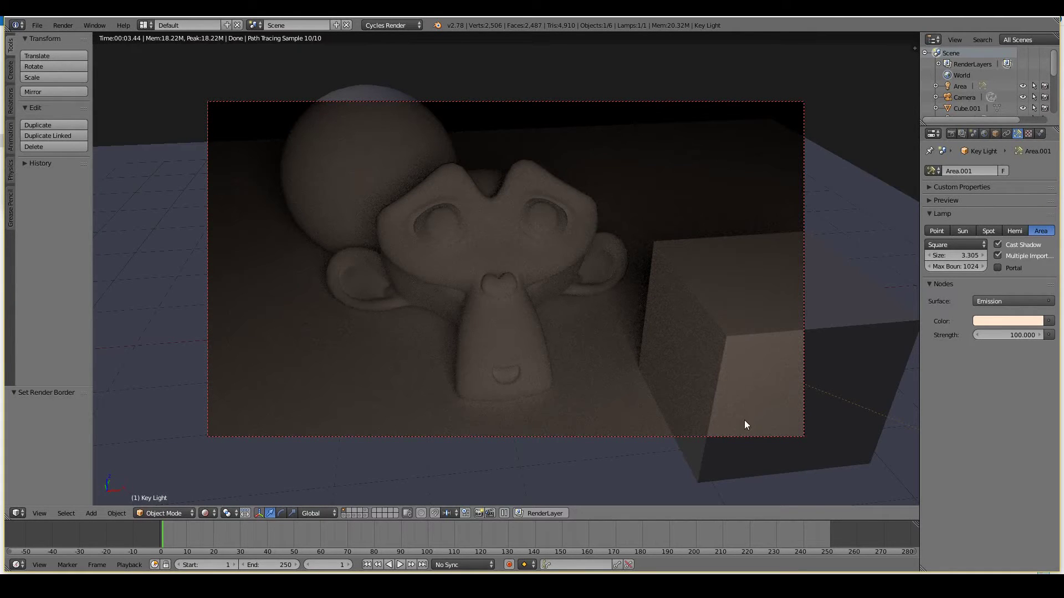
Step: Set the Key Light's emission strength to 300
left_click(1018, 334)
type("300")
key("Return")
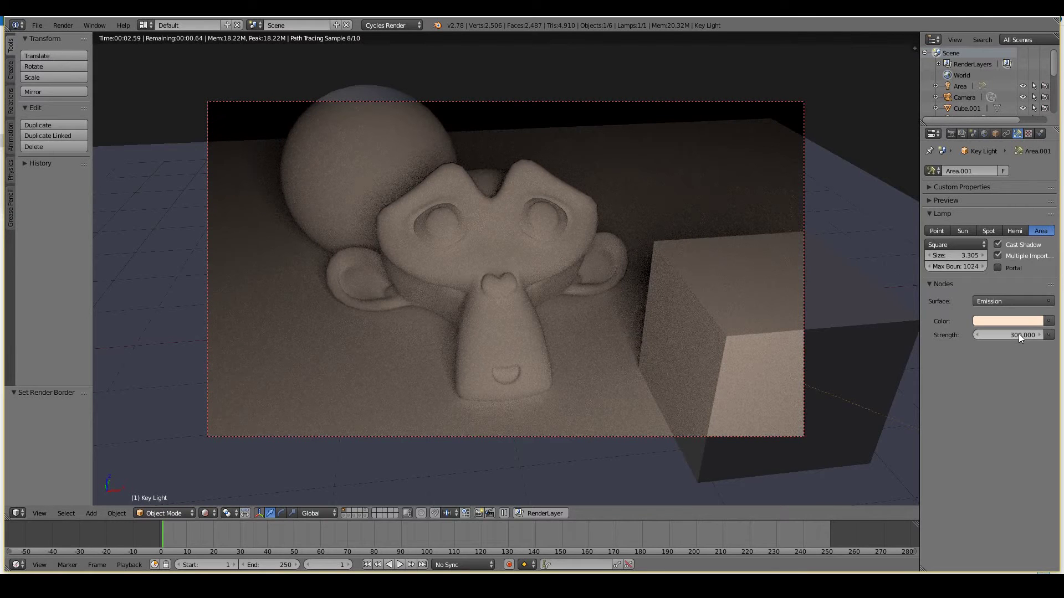
Step: Return to Solid shading, duplicate the Key Light, and place the copy on the cube's side of the scene at a lower height
left_click(205, 513)
left_click(212, 473)
middle_click_drag(212, 473, 879, 251)
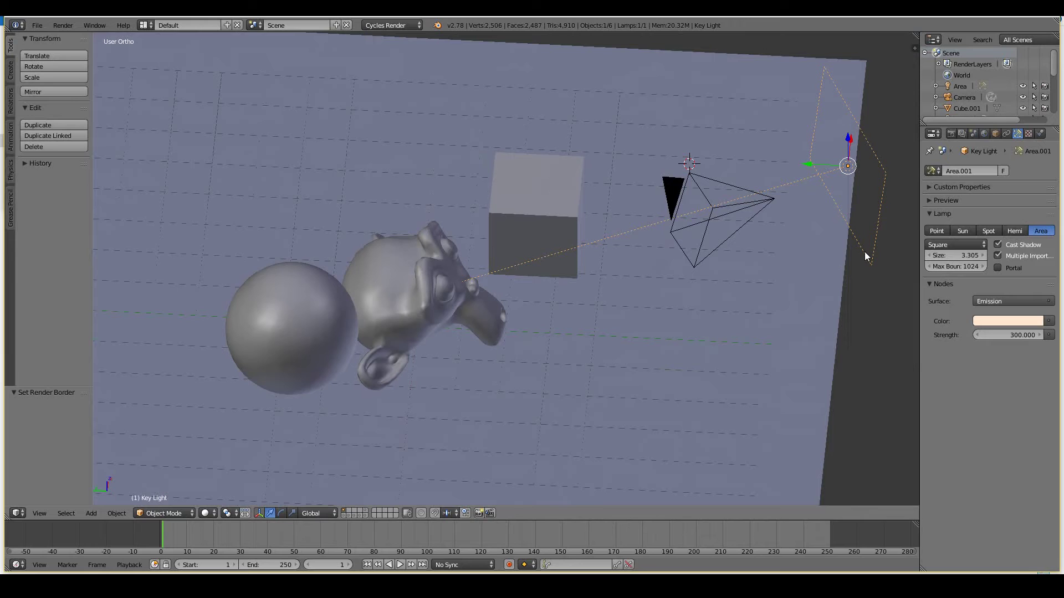
key("shift+d")
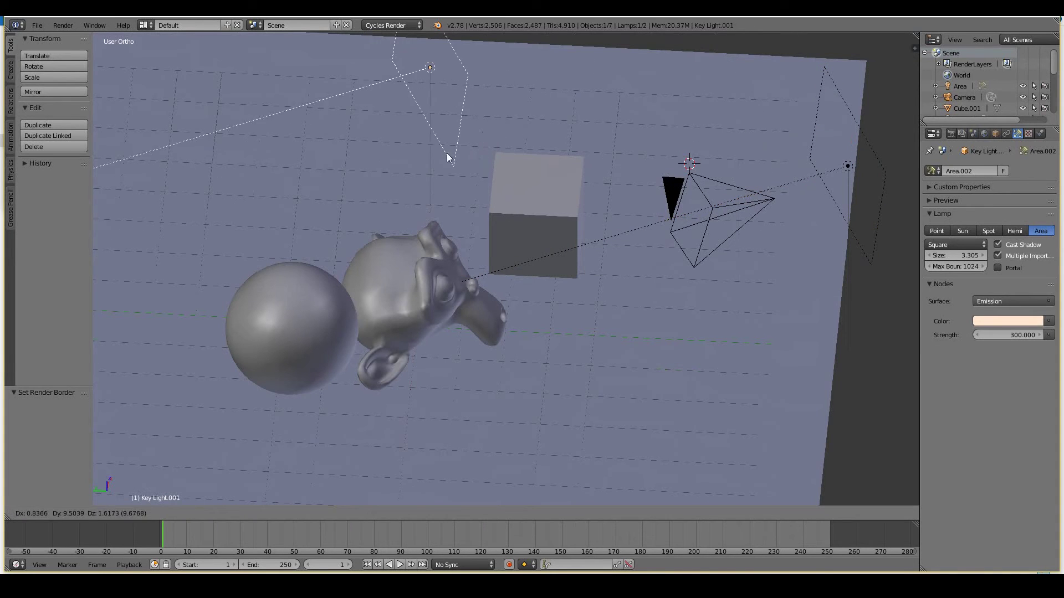
left_click(444, 191)
middle_click_drag(438, 183, 500, 139)
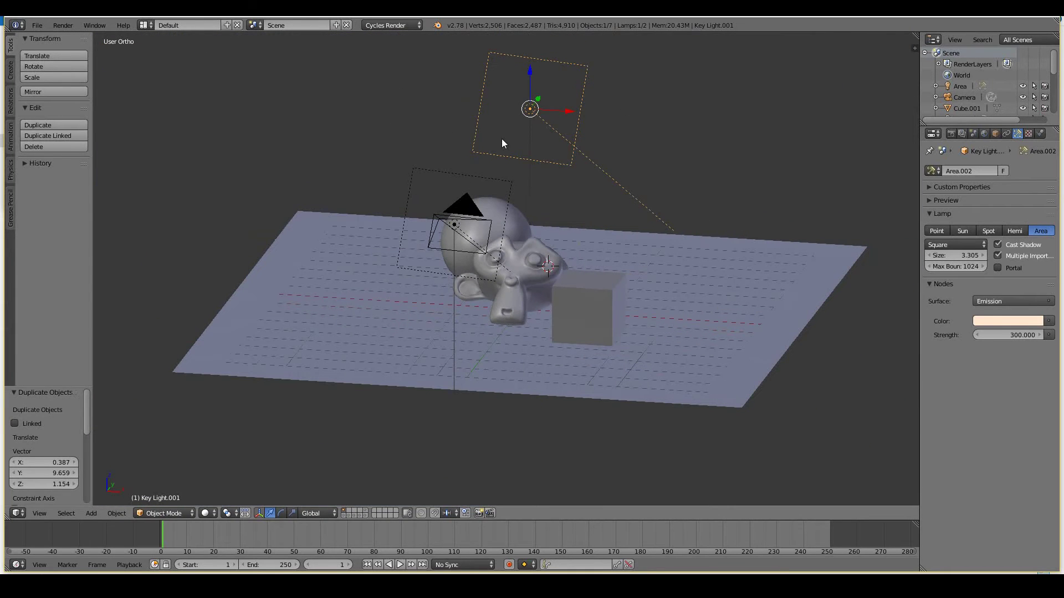
key("g")
left_click(666, 295)
middle_click_drag(666, 294, 580, 304)
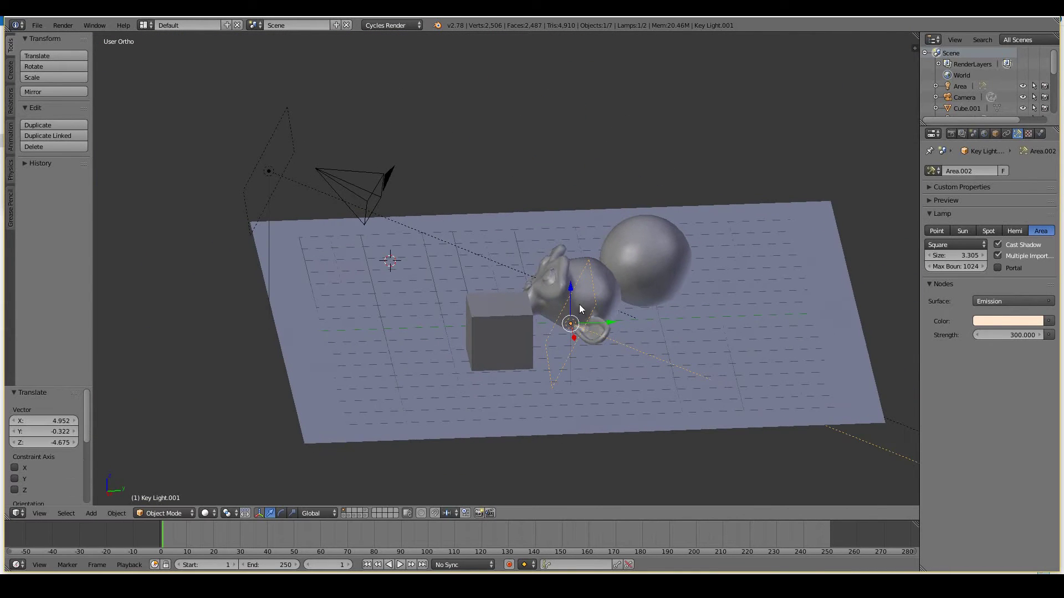
Step: Nudge the duplicated light about -0.54 in Y and rotate it around global Z toward the monkey head
key("g")
left_click(601, 344)
key("r")
key("z")
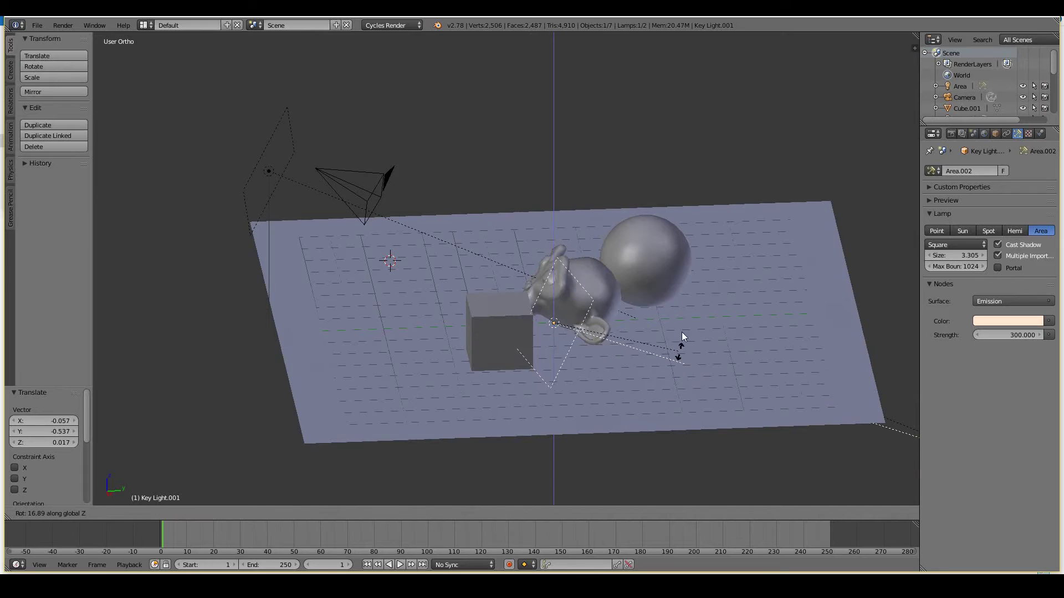
right_click(634, 211)
key("r")
key("z")
left_click(566, 183)
Step: Reposition the duplicated light beyond the cube, rotate it about 21° toward the objects, and lower it about 1.78
middle_click_drag(566, 183, 624, 312)
key("g")
left_click(710, 251)
middle_click_drag(710, 250, 754, 214)
key("r")
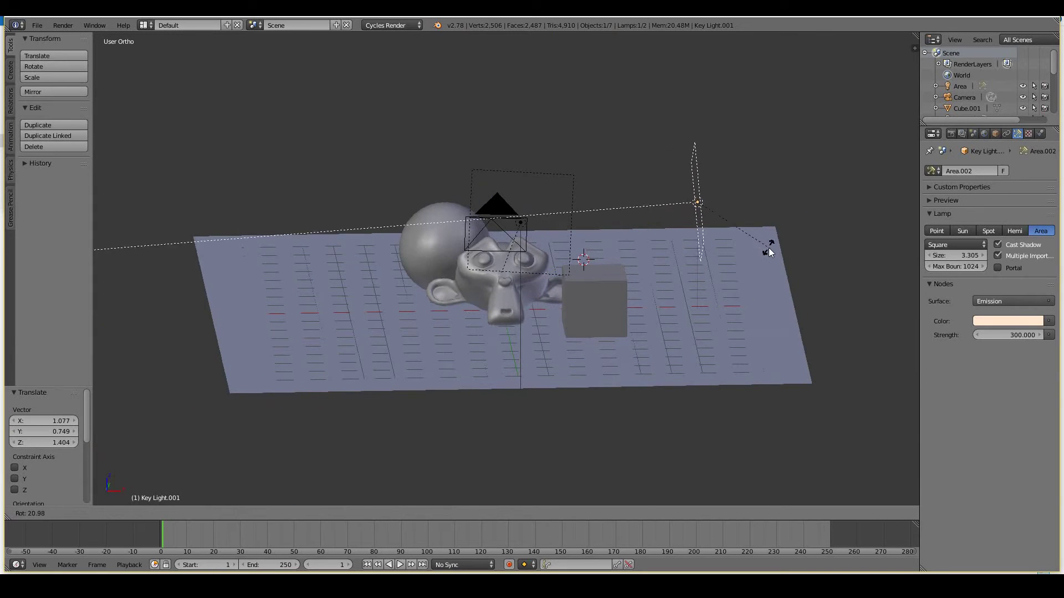
left_click(769, 251)
key("g")
left_click(779, 307)
middle_click_drag(779, 307, 584, 303)
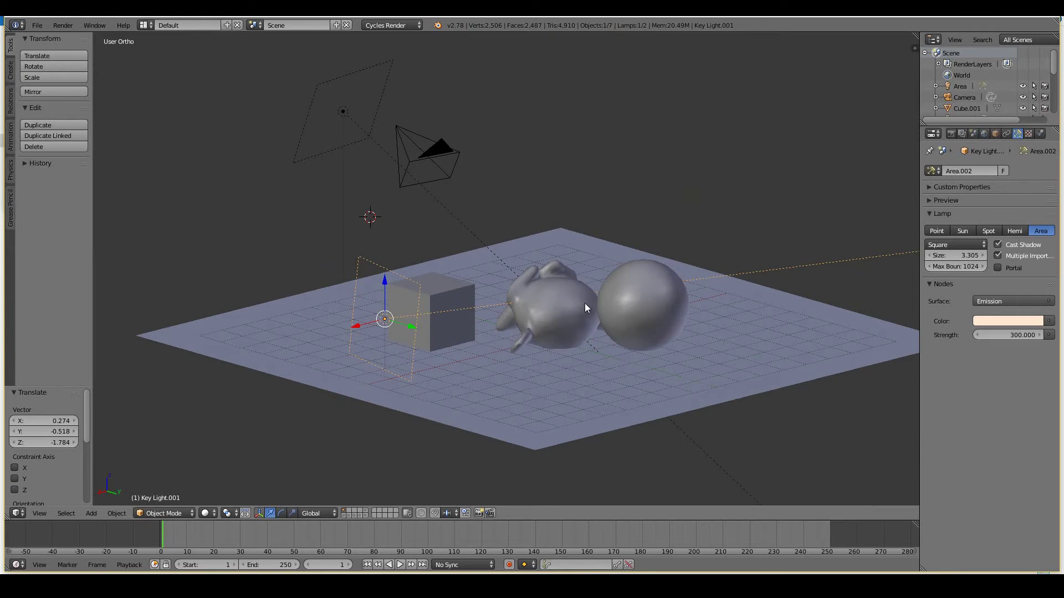
Step: Fine-tune the duplicated light's placement beside the cube and rotate it about 6.5° to aim at the monkey head
key("g")
left_click(494, 284)
middle_click_drag(491, 314, 633, 364)
key("g")
left_click(620, 368)
key("r")
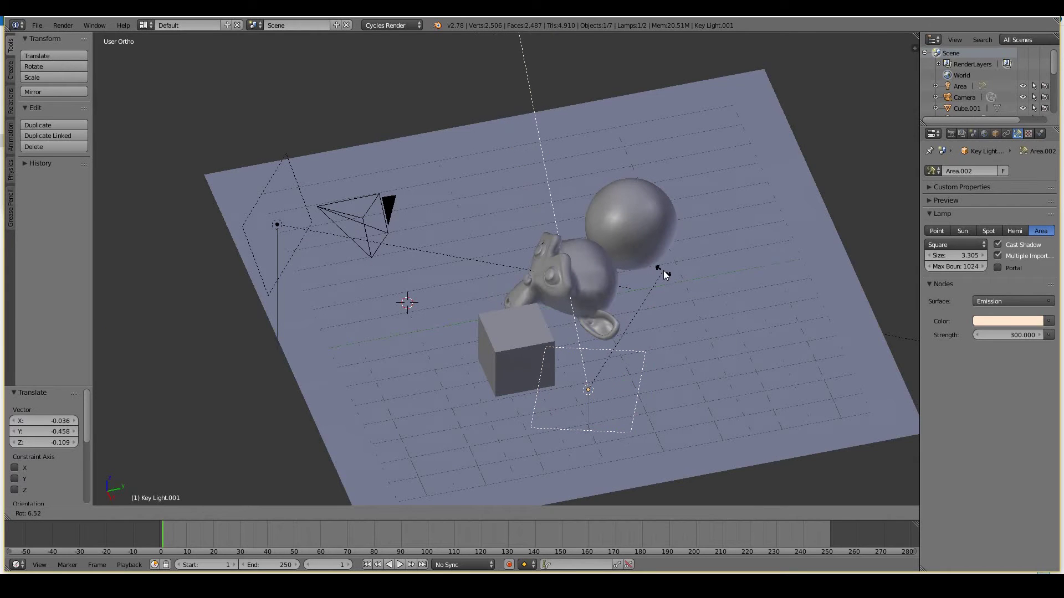
left_click(663, 270)
key("g")
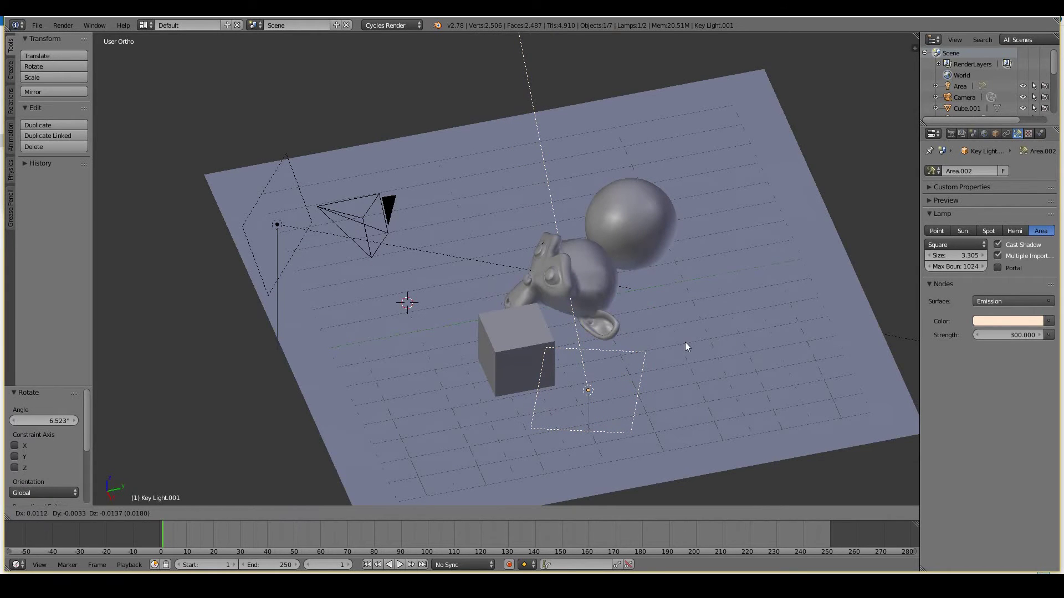
left_click(684, 341)
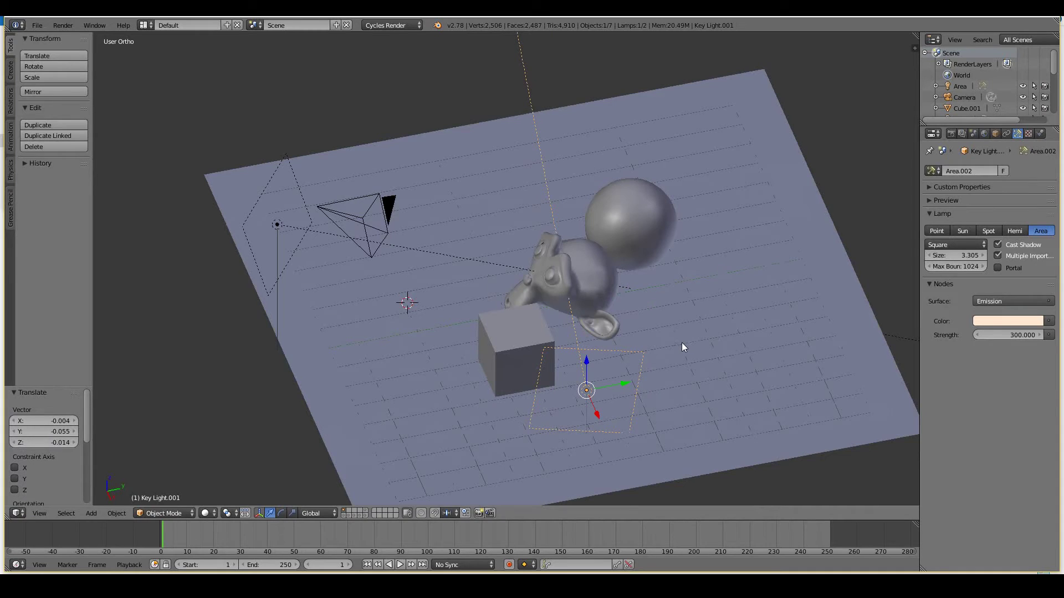
key("g")
left_click(700, 383)
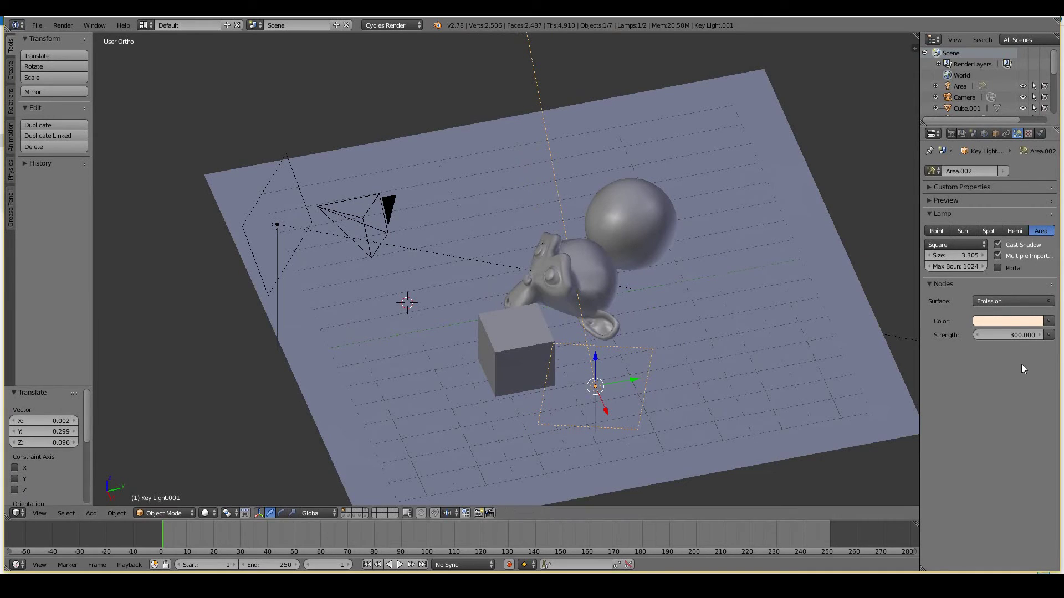
Step: Change the duplicated light's colour to pale blue and rename it Fill Light
left_click(1016, 321)
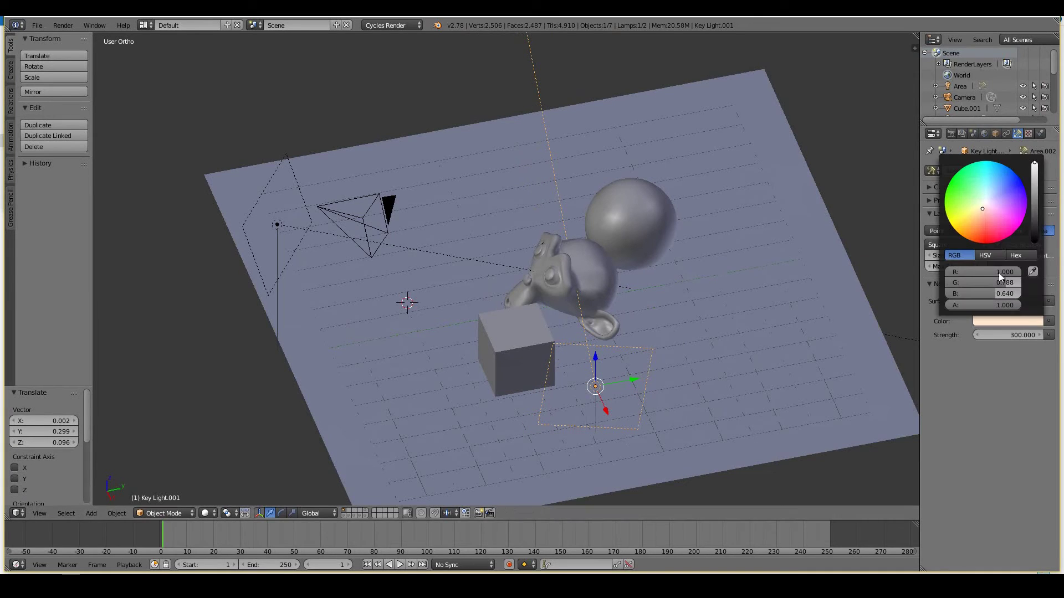
left_click(989, 195)
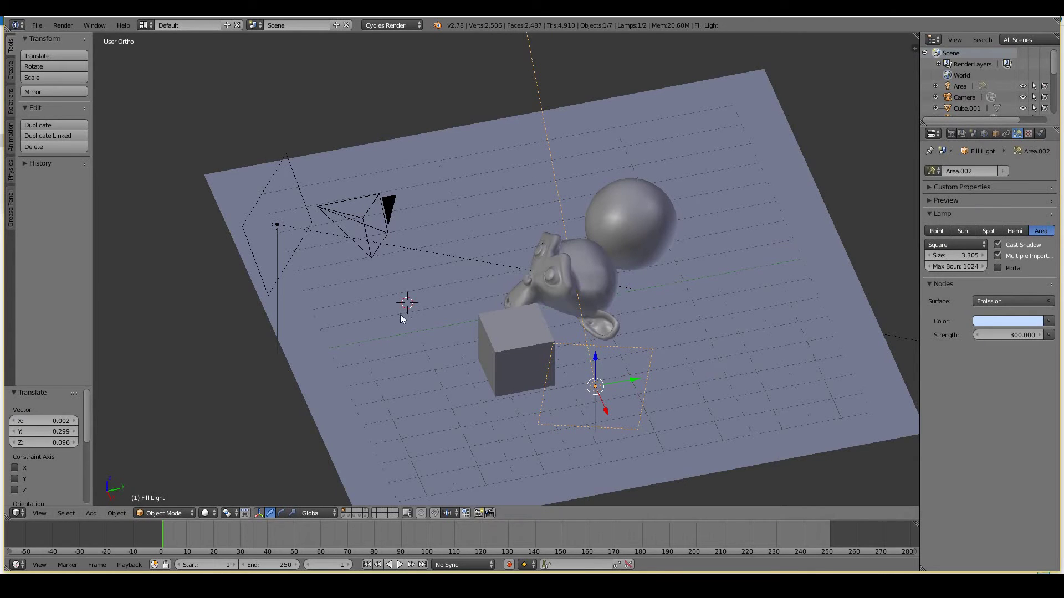
middle_click_drag(528, 341, 578, 335)
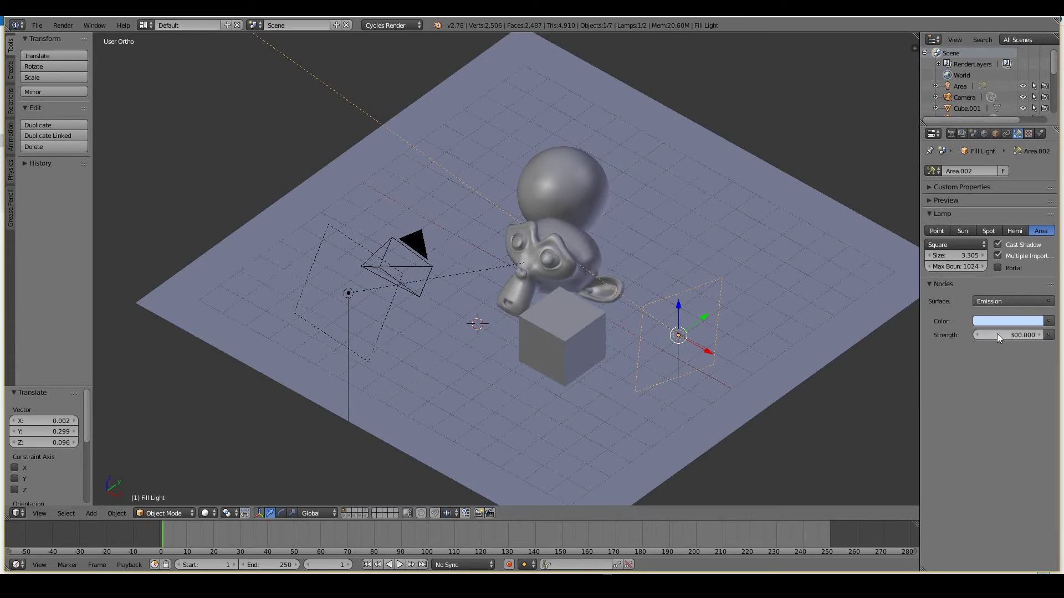
Step: Set the Fill Light's strength to 150 and preview the scene through the camera in Rendered shading
left_click(1012, 334)
type("150")
key("Return")
key("KP_0")
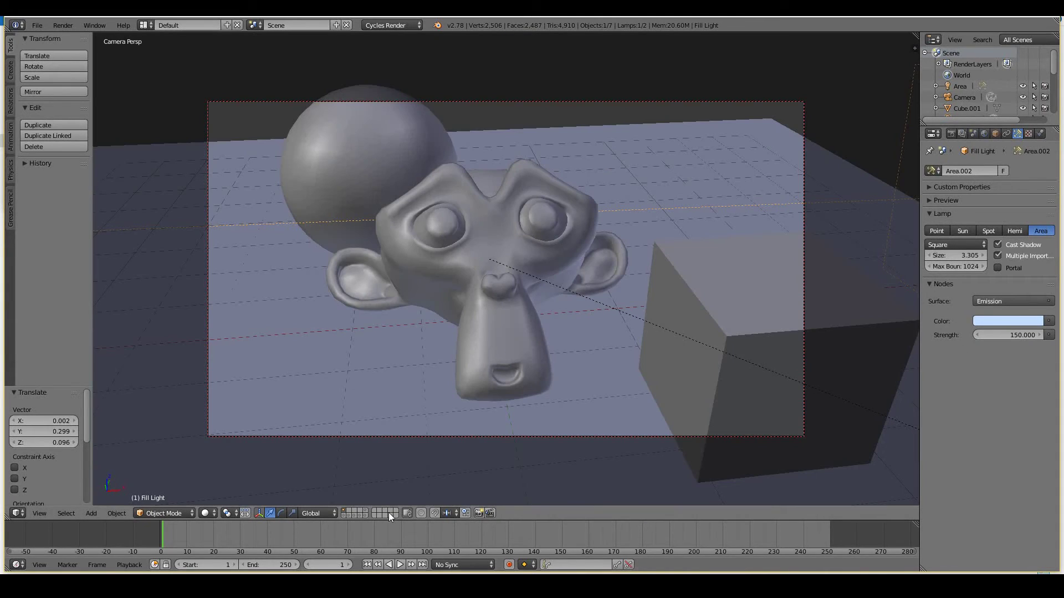
left_click(208, 513)
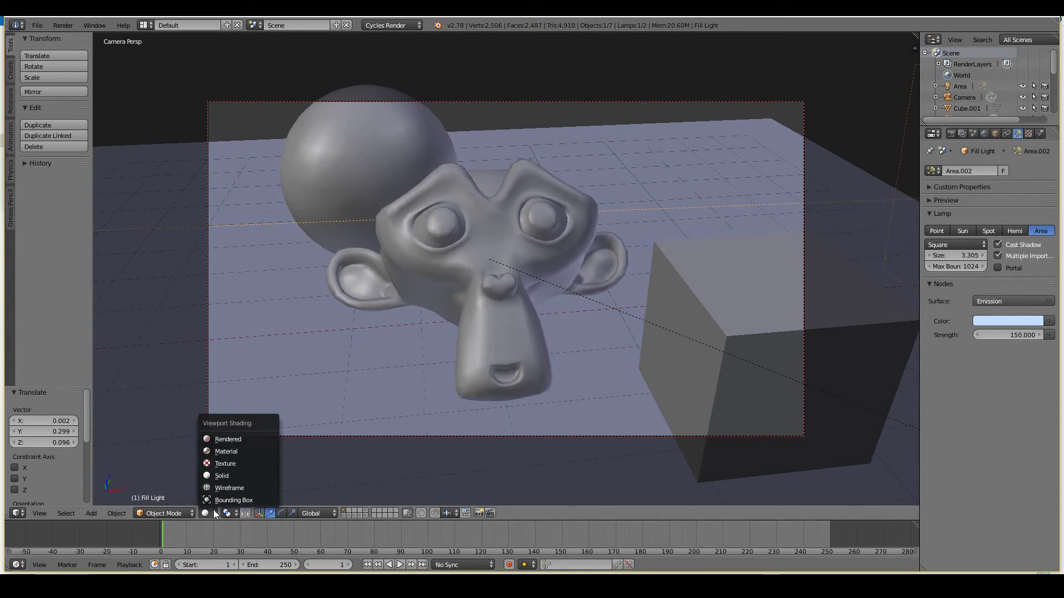
left_click(223, 436)
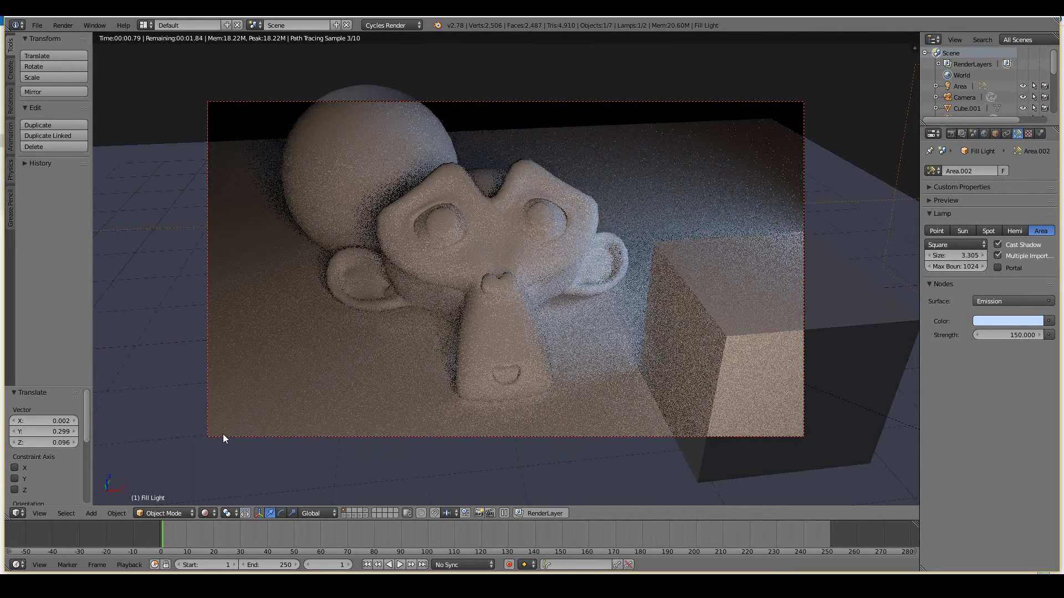
Step: Return to Solid shading and move the Fill Light farther out from the cube, beyond the edge of the floor plane
left_click(205, 513)
left_click(221, 474)
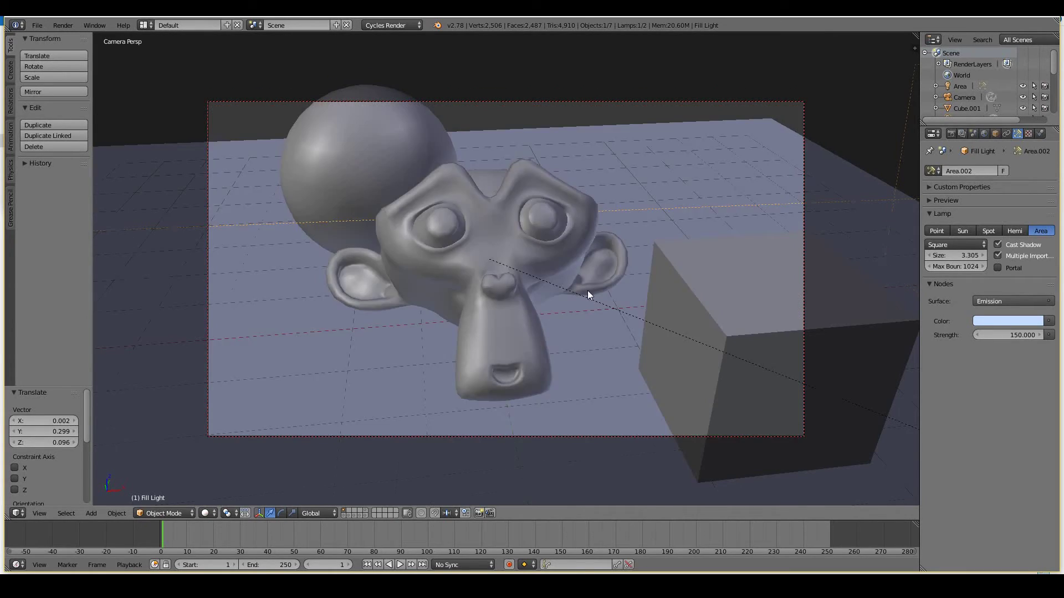
scroll(654, 289, "down", 4)
middle_click_drag(680, 290, 673, 331)
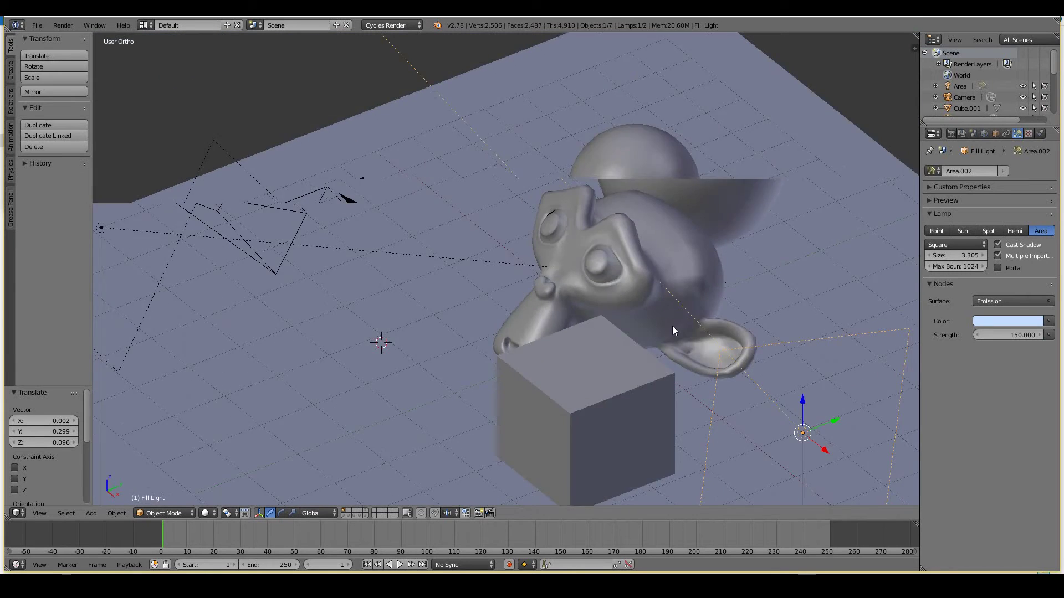
scroll(673, 327, "down", 4)
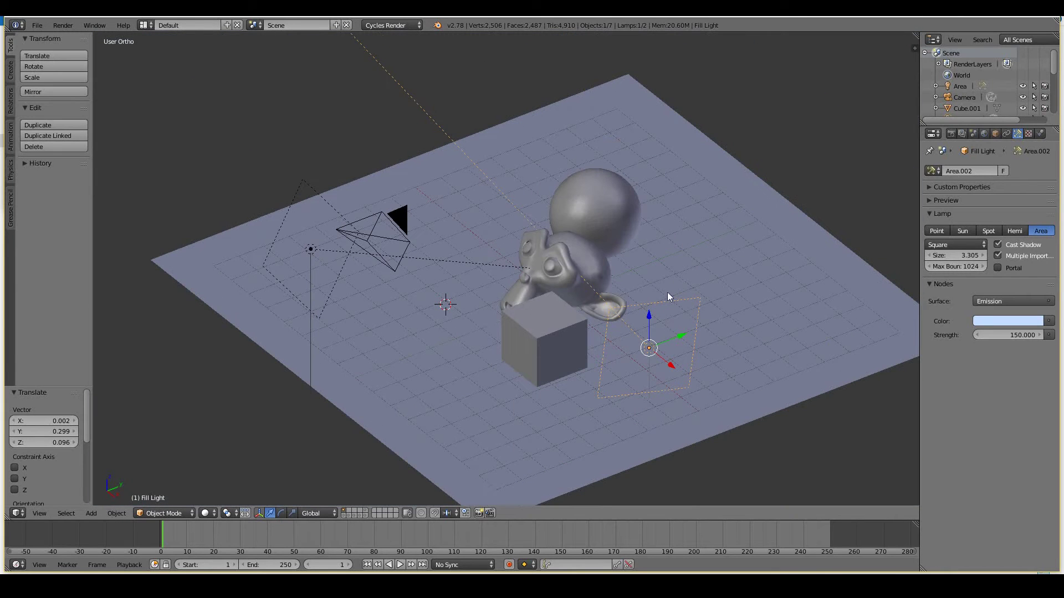
middle_click_drag(594, 305, 704, 337)
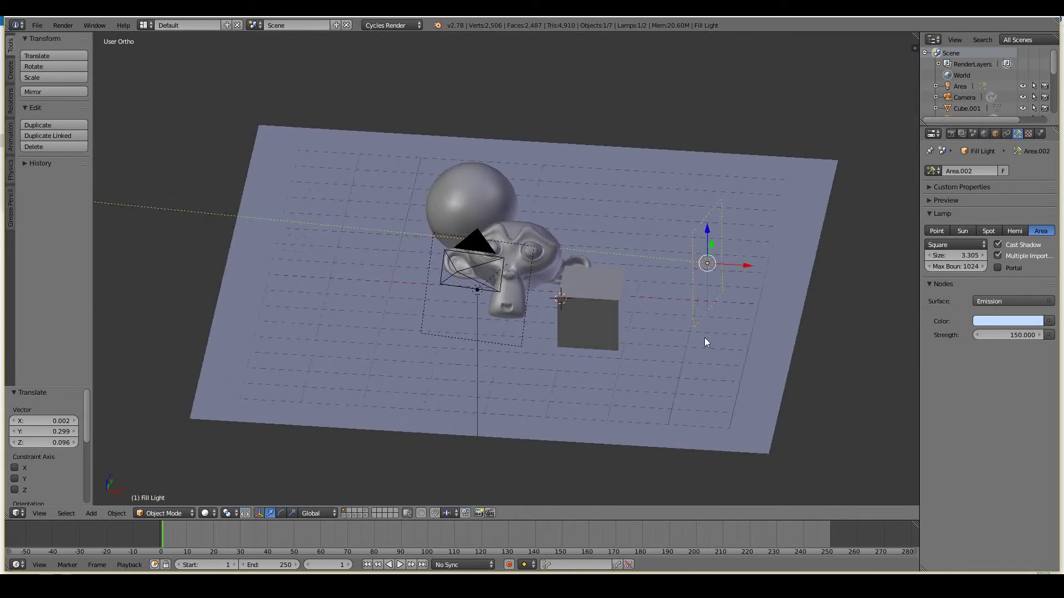
key("g")
left_click(906, 280)
middle_click_drag(906, 280, 694, 285)
Step: Refine the Fill Light's position from two angles, ending with a shift of about 0.73 in X and 0.34 in Z
key("g")
left_click(568, 321)
middle_click_drag(568, 320, 758, 288)
key("g")
left_click(774, 280)
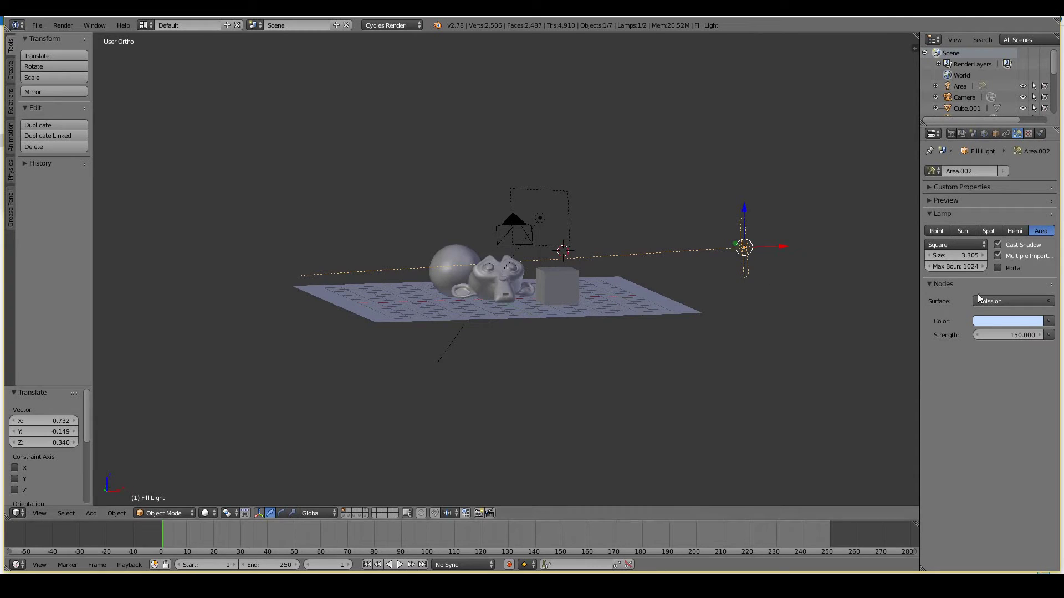
Step: Enlarge both area lights, setting the Key Light's size to 5.141 and the Fill Light's size to 5.517
left_click_drag(955, 255, 855, 164)
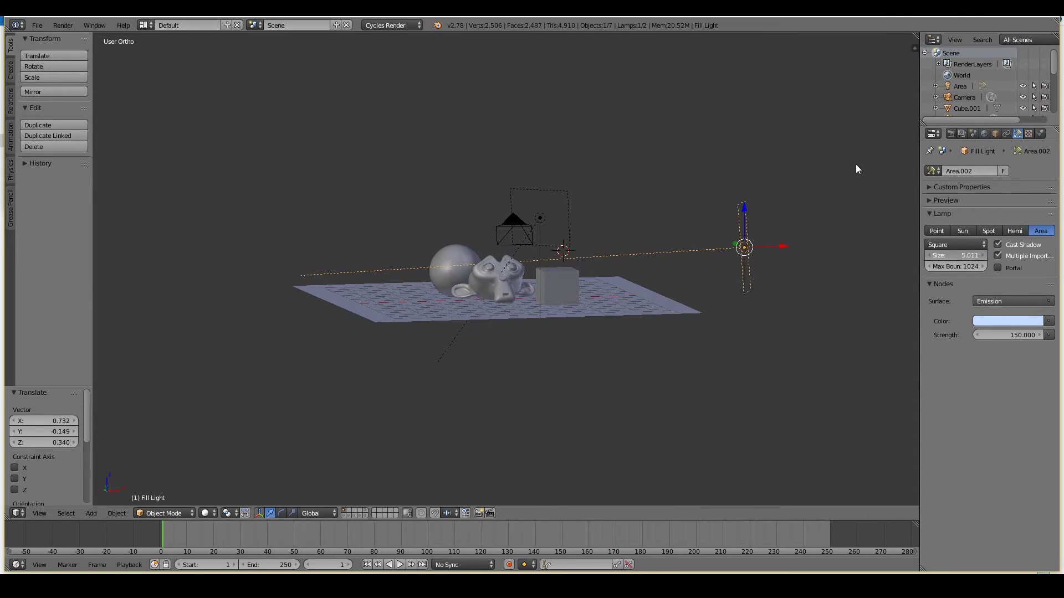
middle_click_drag(577, 242, 608, 241)
right_click(594, 225)
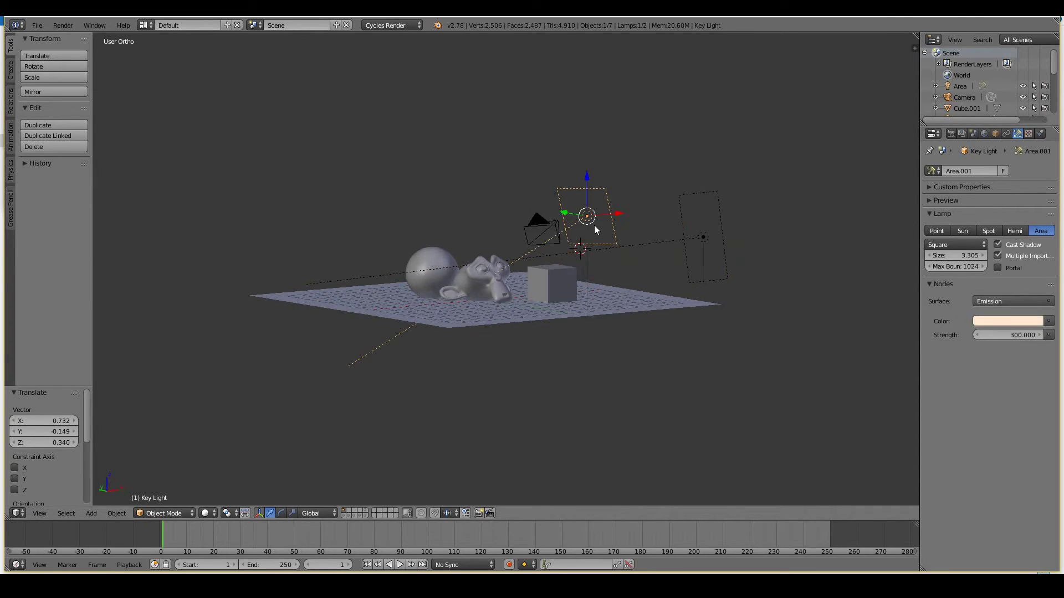
left_click_drag(951, 255, 993, 382)
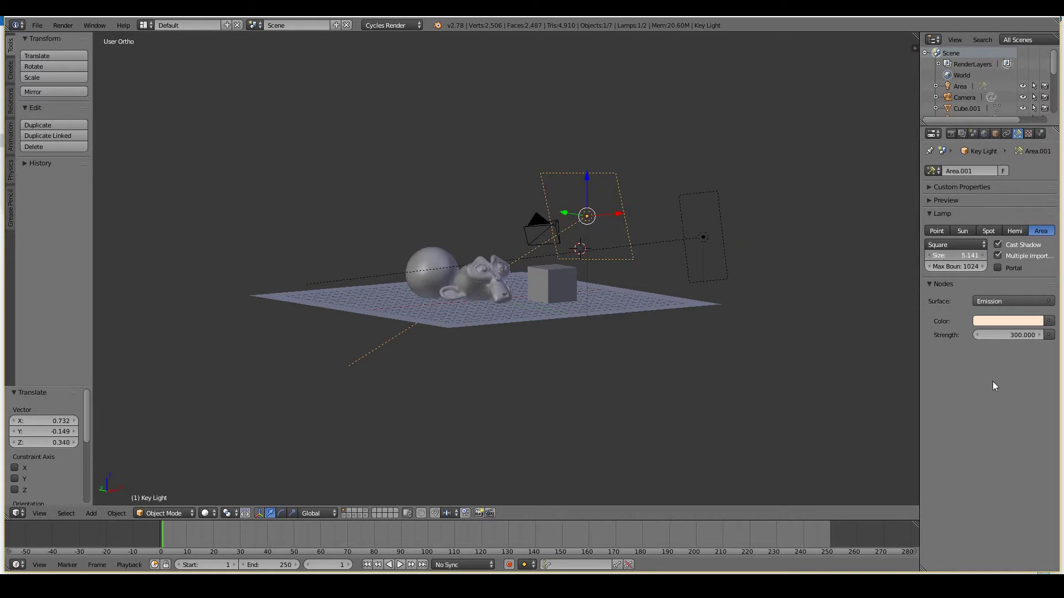
right_click(704, 237)
left_click_drag(958, 254, 508, 310)
Step: Preview the scene through the camera in Rendered shading and set the Fill Light's strength to 200
key("KP_0")
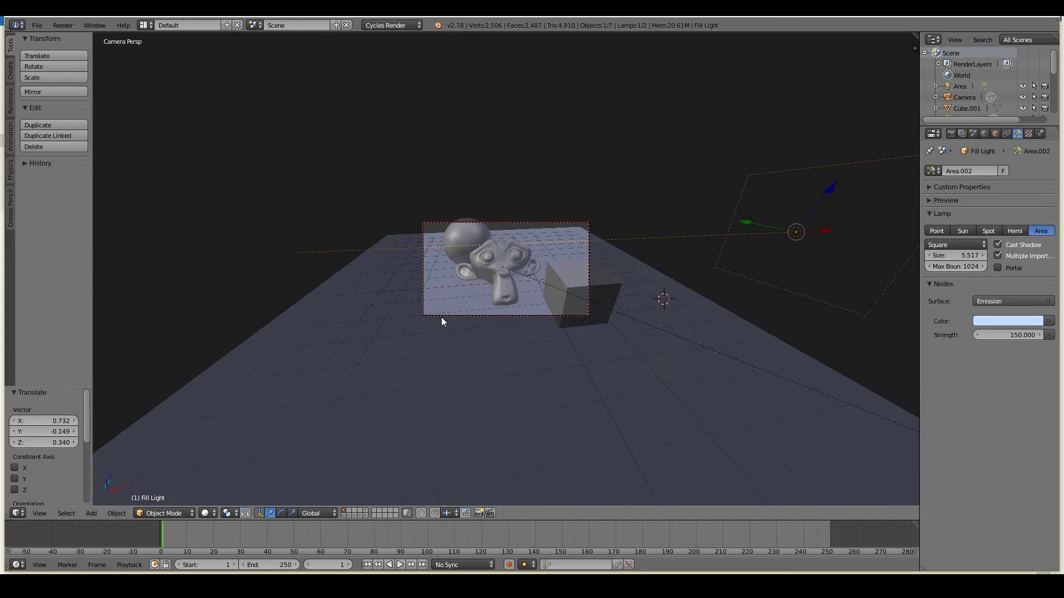
scroll(402, 376, "up", 5)
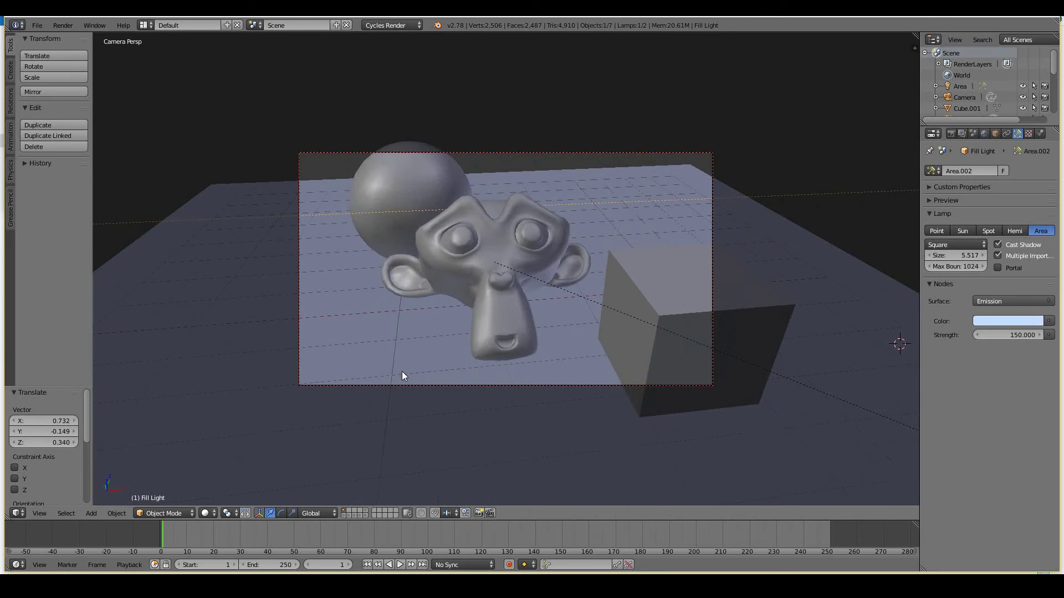
left_click(206, 513)
left_click(221, 436)
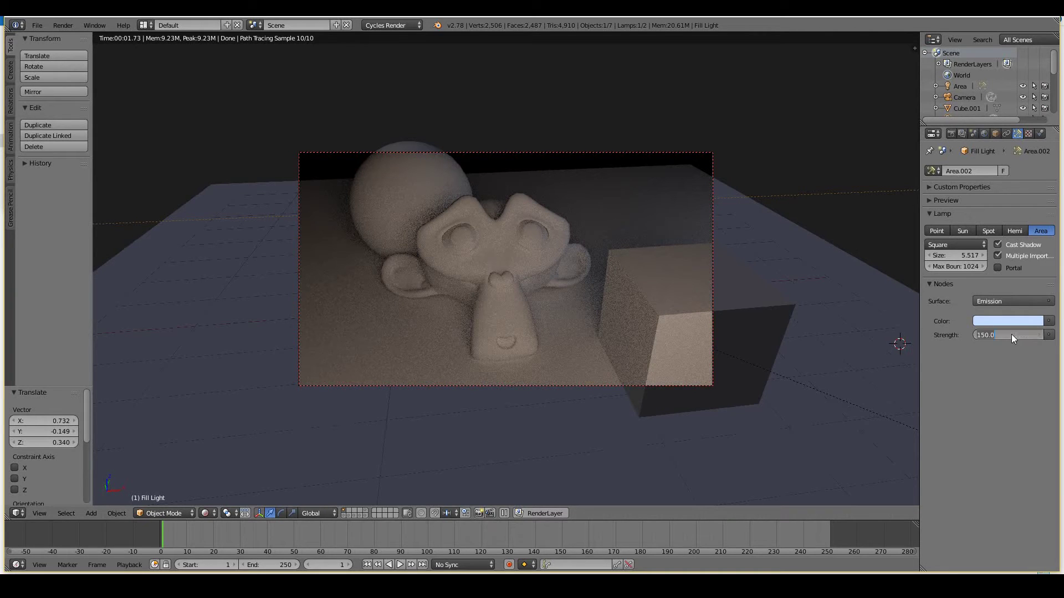
key("Return")
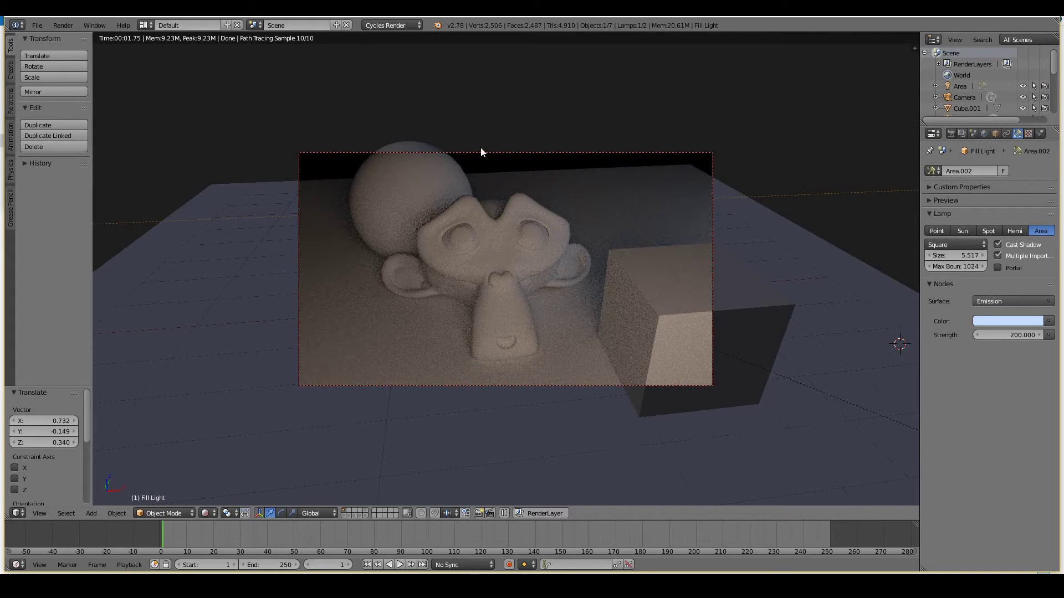
Step: Return to Solid shading and duplicate the Fill Light, offsetting the copy about -4.9 in X, 15.2 in Y and -6.2 in Z
left_click(201, 513)
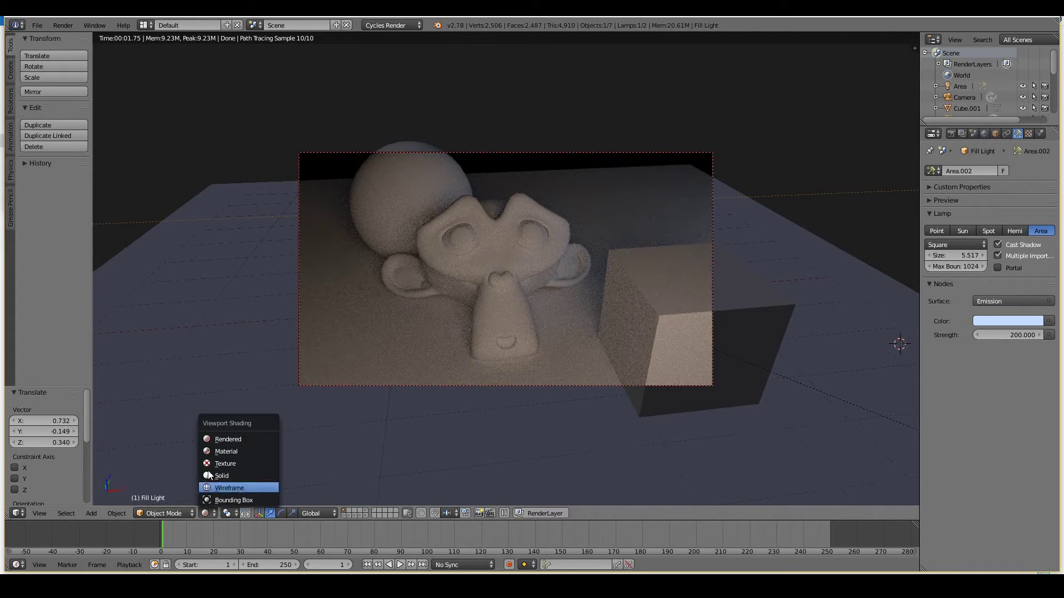
left_click(211, 473)
mouse_move(211, 474)
middle_mouse_down()
mouse_move(229, 364)
mouse_move(311, 365)
middle_mouse_up()
scroll(312, 365, "down", 6)
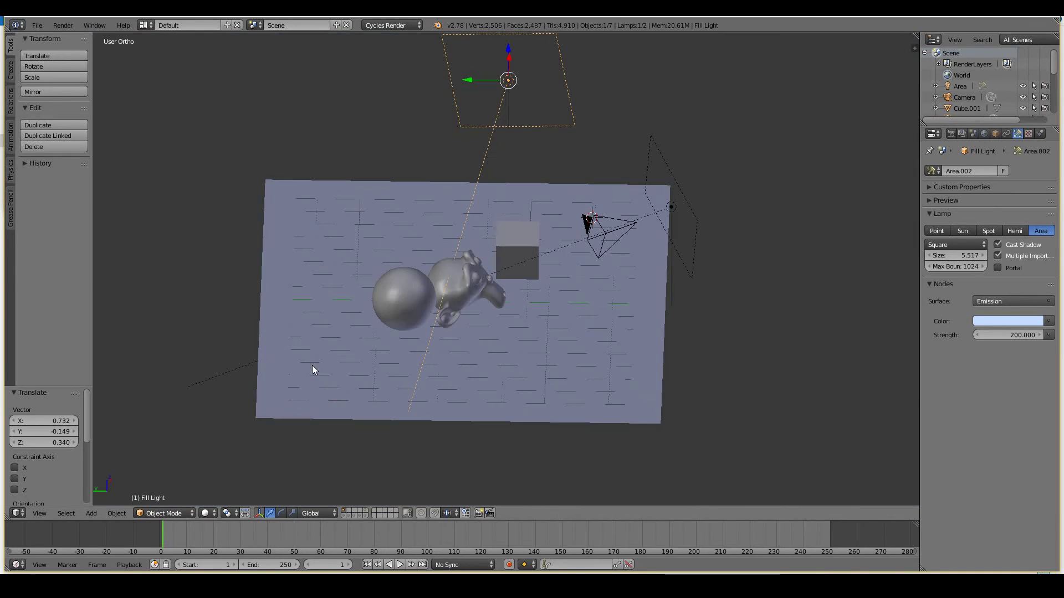
key("shift+d")
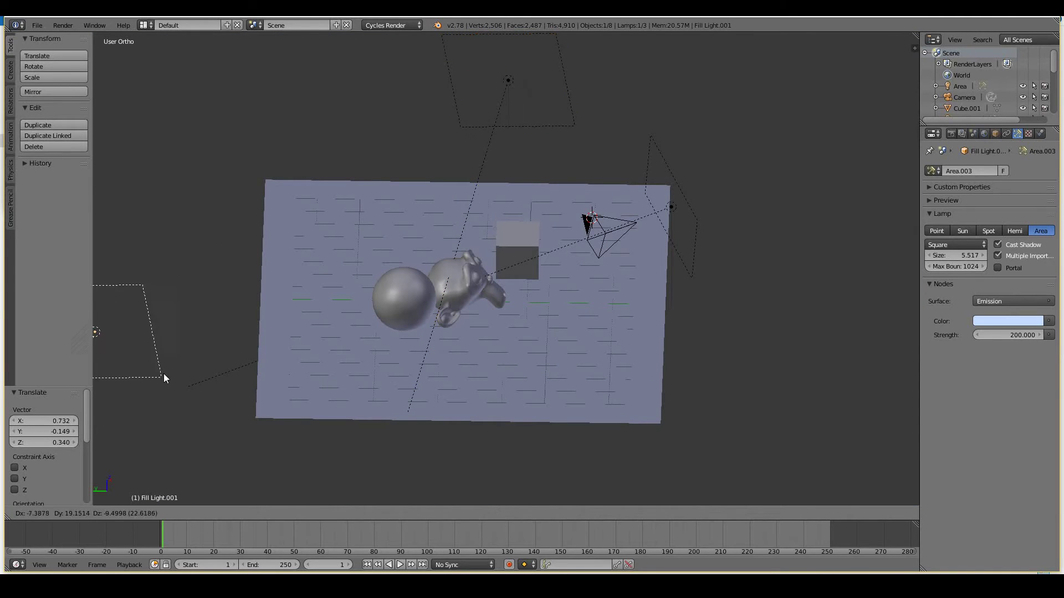
left_click(241, 286)
scroll(293, 343, "down", 2)
Step: Rotate the duplicated Fill Light around global Z to face the objects and move it behind the sphere
key("r")
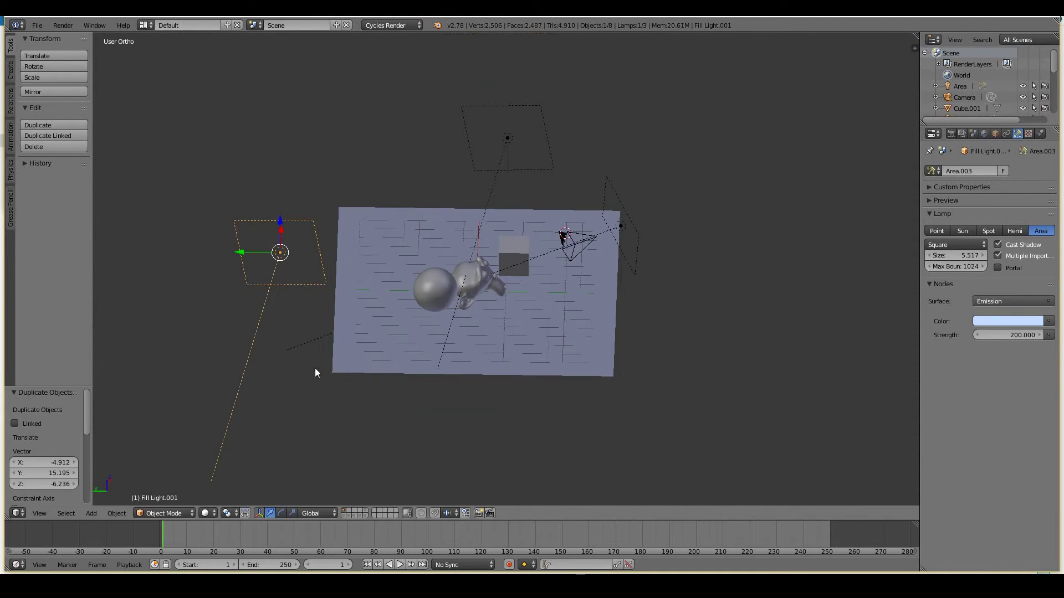
key("z")
left_click(477, 241)
middle_click_drag(476, 242, 582, 314)
key("g")
left_click(513, 270)
key("g")
left_click(551, 394)
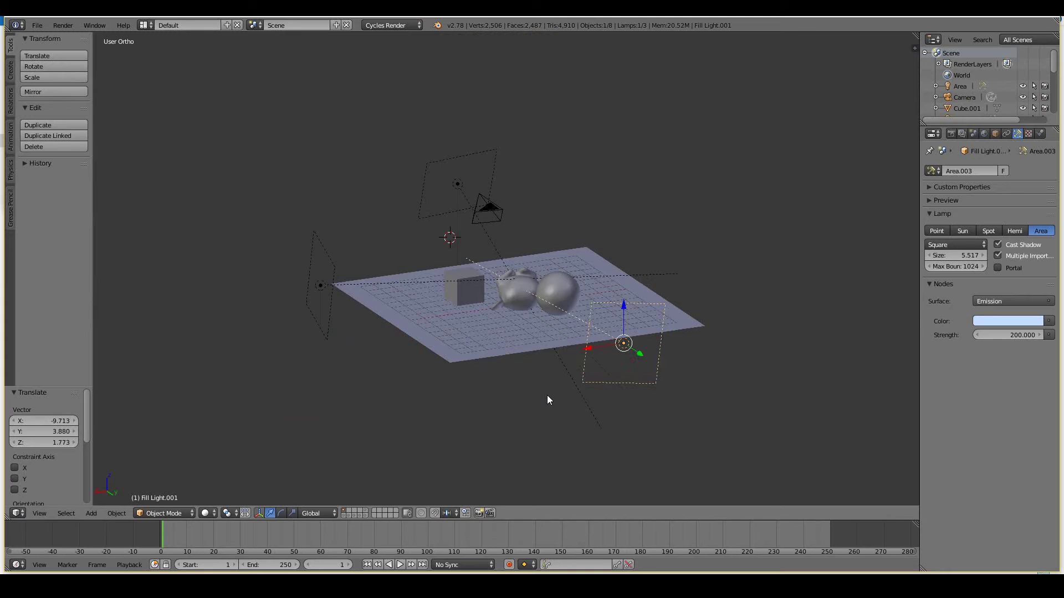
Step: Rotate the duplicated Fill Light by small angles and nudge it slightly lower so it aims at the objects from behind
middle_click_drag(547, 395, 616, 390)
key("r")
right_click(811, 282)
key("r")
left_click(820, 277)
key("g")
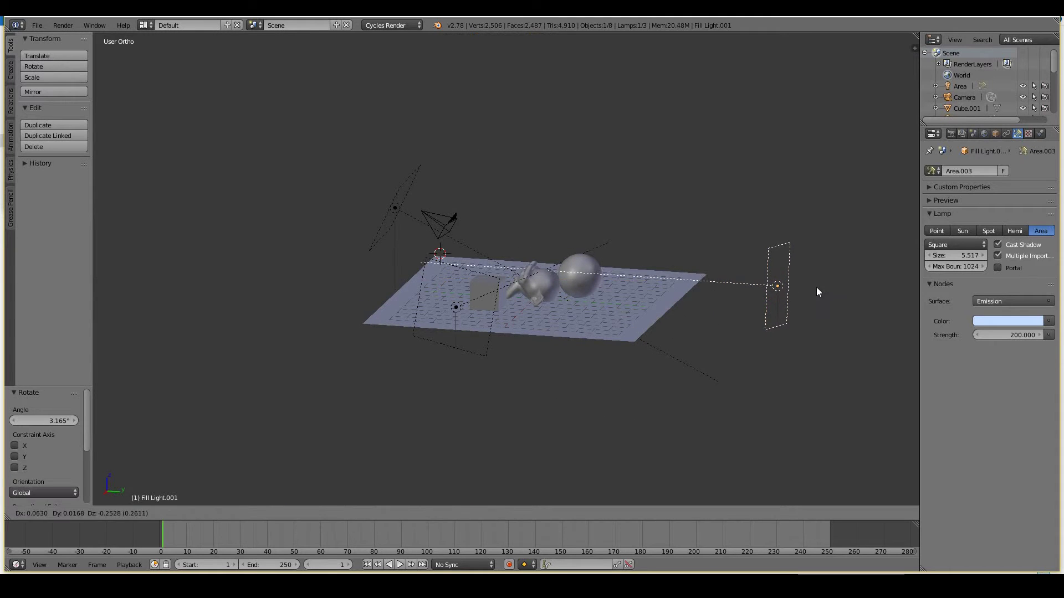
left_click(817, 287)
key("r")
left_click(816, 268)
Step: Change the duplicated Fill Light's color to white and set its size to 6.928
left_click(1008, 321)
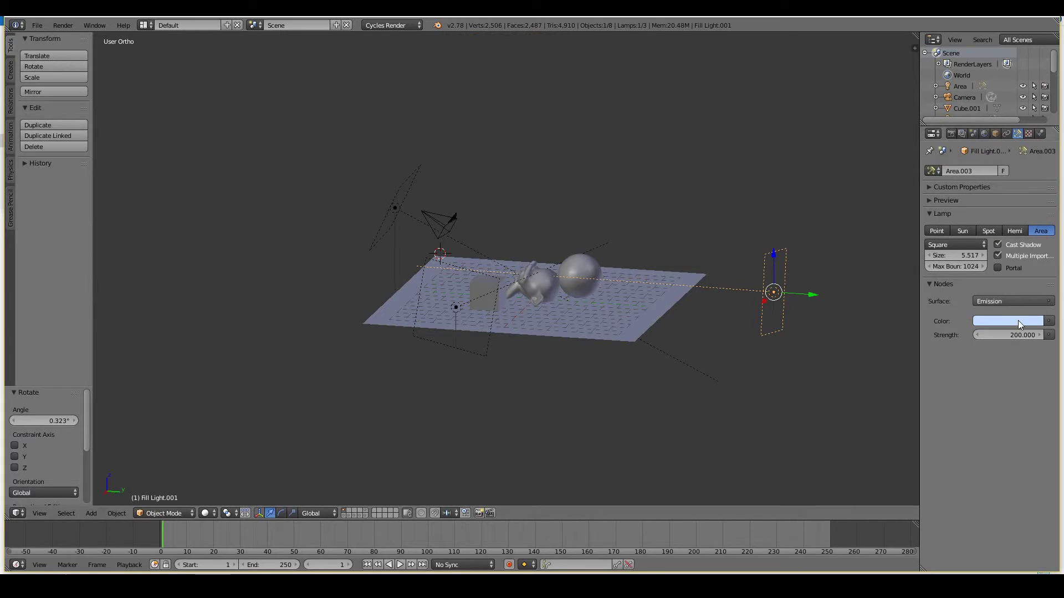
left_click(1015, 321)
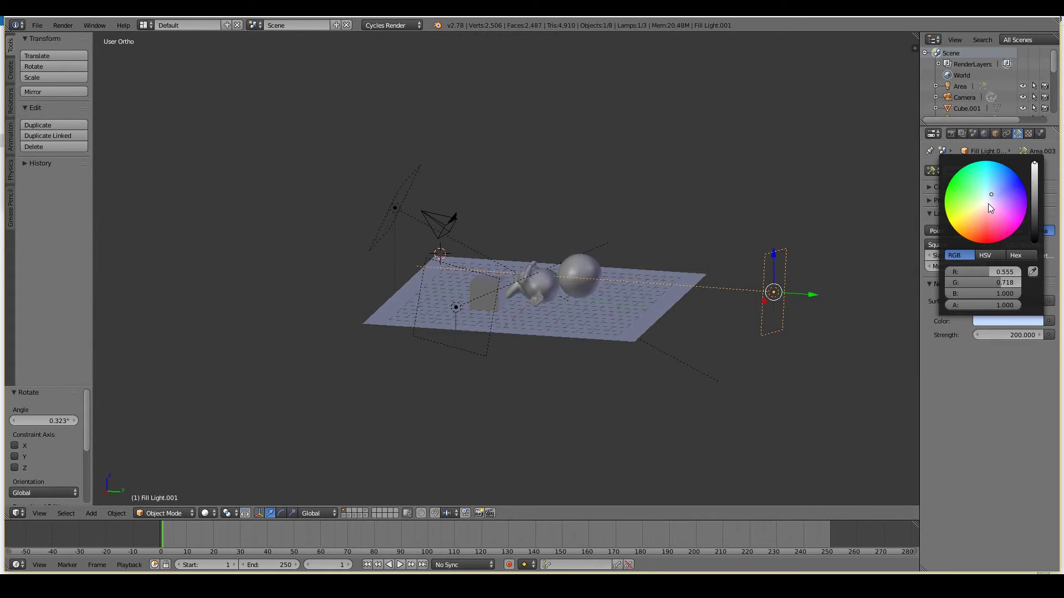
left_click(988, 202)
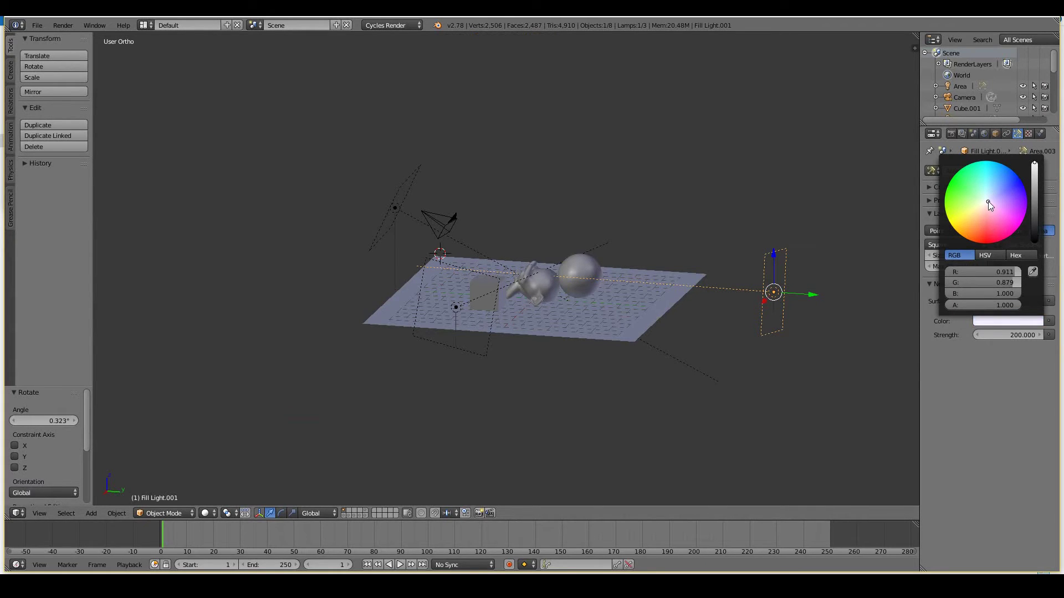
left_click(986, 201)
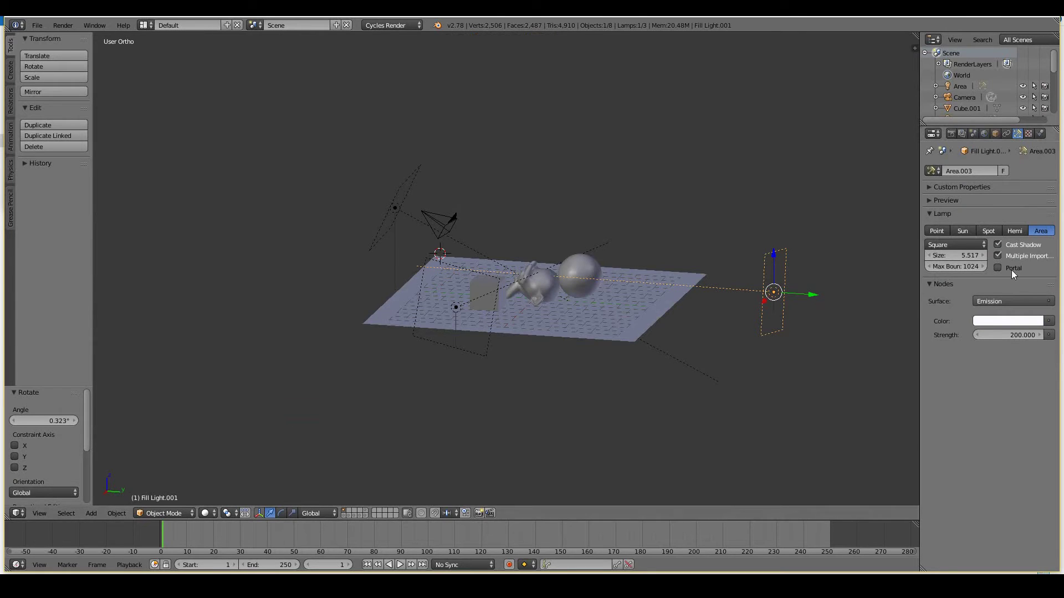
left_click_drag(966, 256, 945, 334)
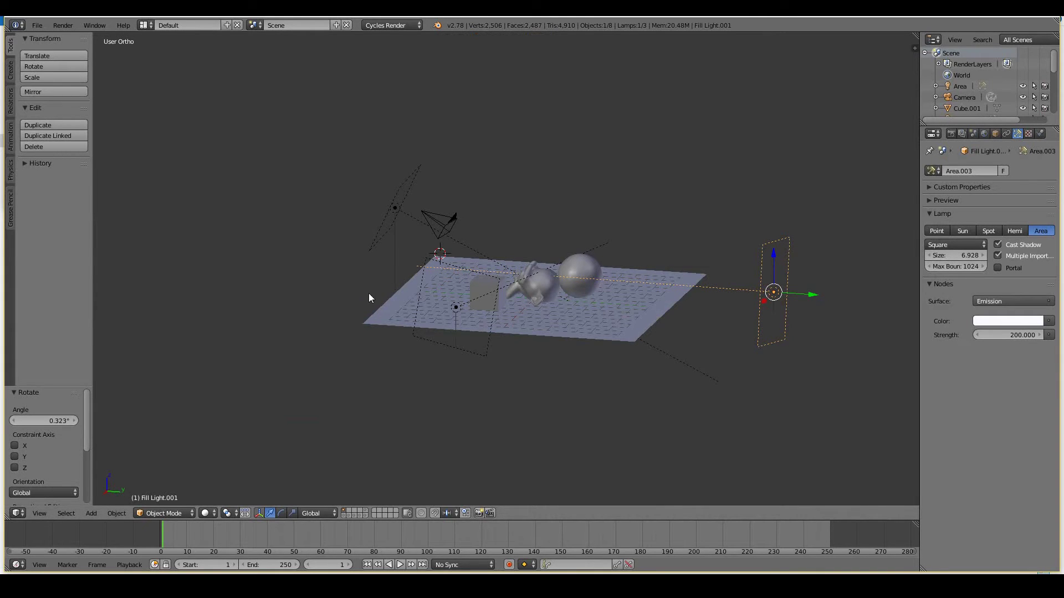
Step: In camera view, shift the back light about 1.1 in X, -0.26 in Y and -0.19 in Z, and rotate it to aim at the monkey head
key("KP_0")
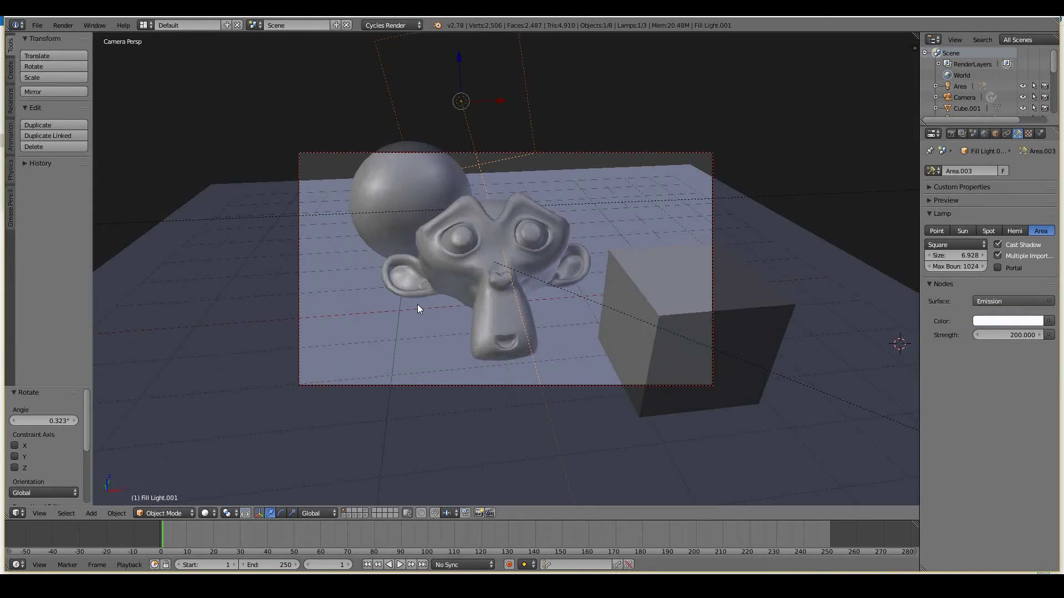
scroll(417, 304, "up", 1)
key("r")
left_click(613, 131)
key("g")
left_click(611, 150)
key("r")
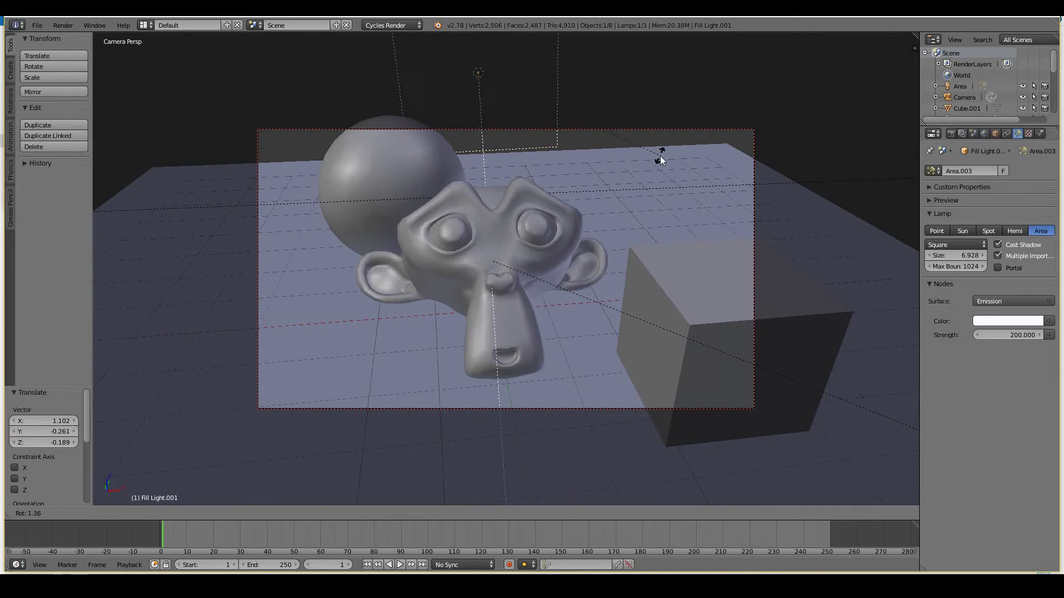
left_click(670, 160)
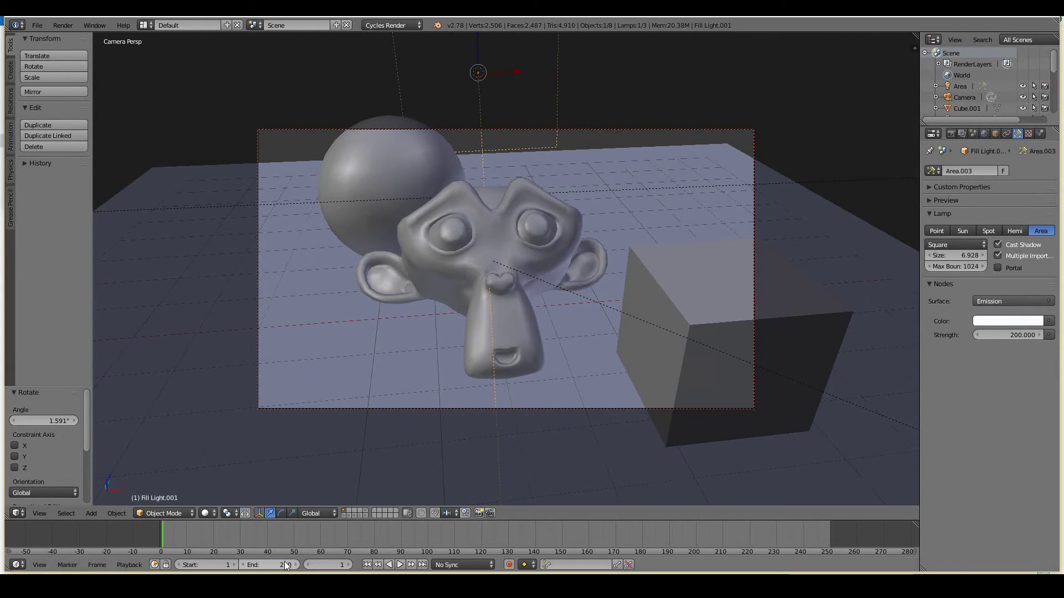
Step: Preview the three-light setup in Rendered shading through the camera, and return to Solid shading
left_click(206, 513)
left_click(222, 440)
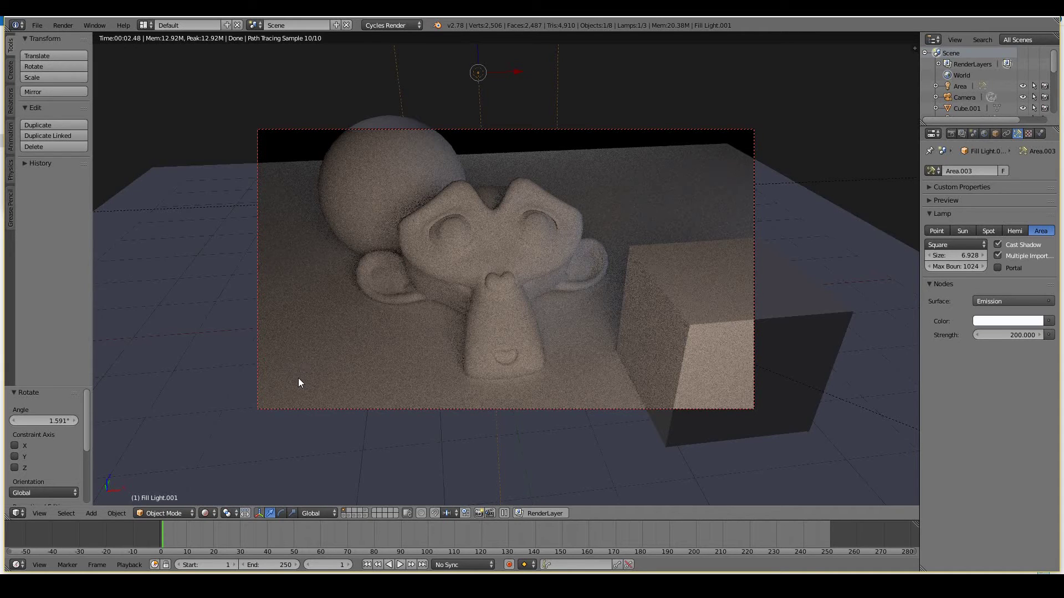
left_click(205, 513)
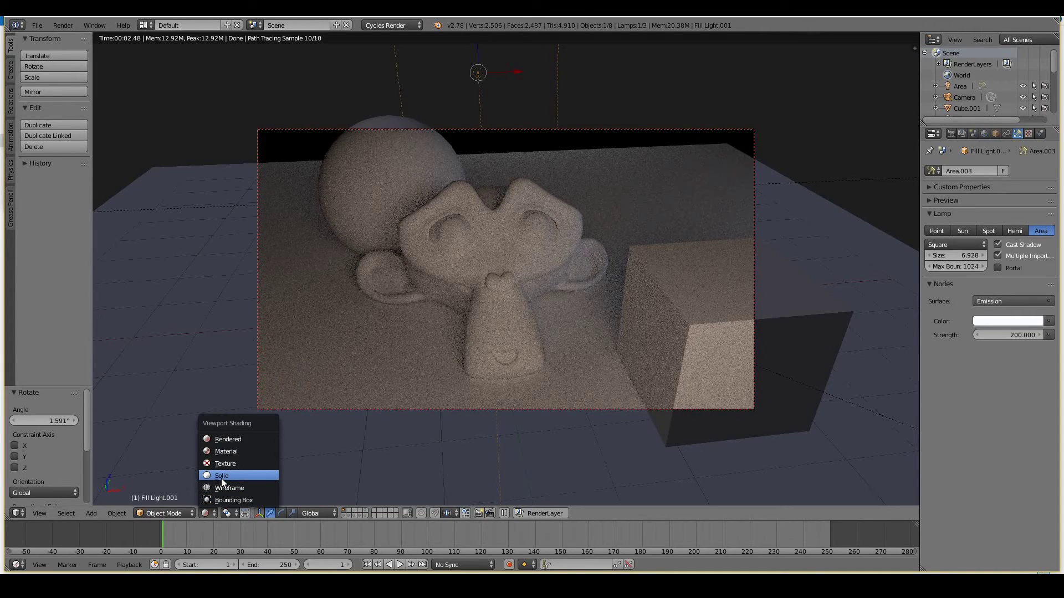
left_click(221, 478)
Step: Select the Key Light and set its strength to 800
middle_click_drag(221, 478, 247, 338)
scroll(247, 338, "down", 6)
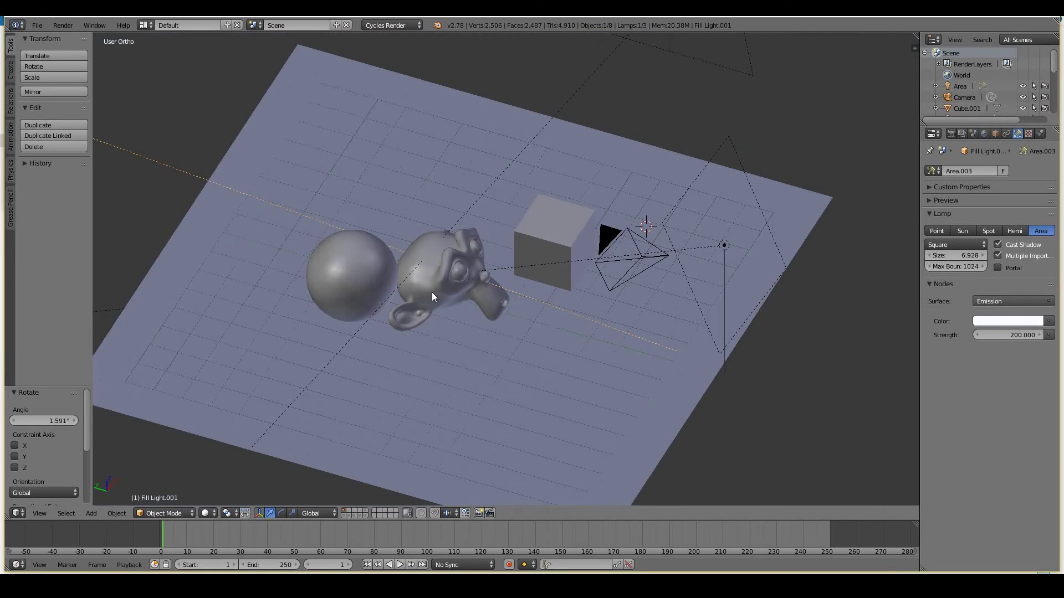
right_click(693, 251)
middle_click_drag(693, 250, 644, 264)
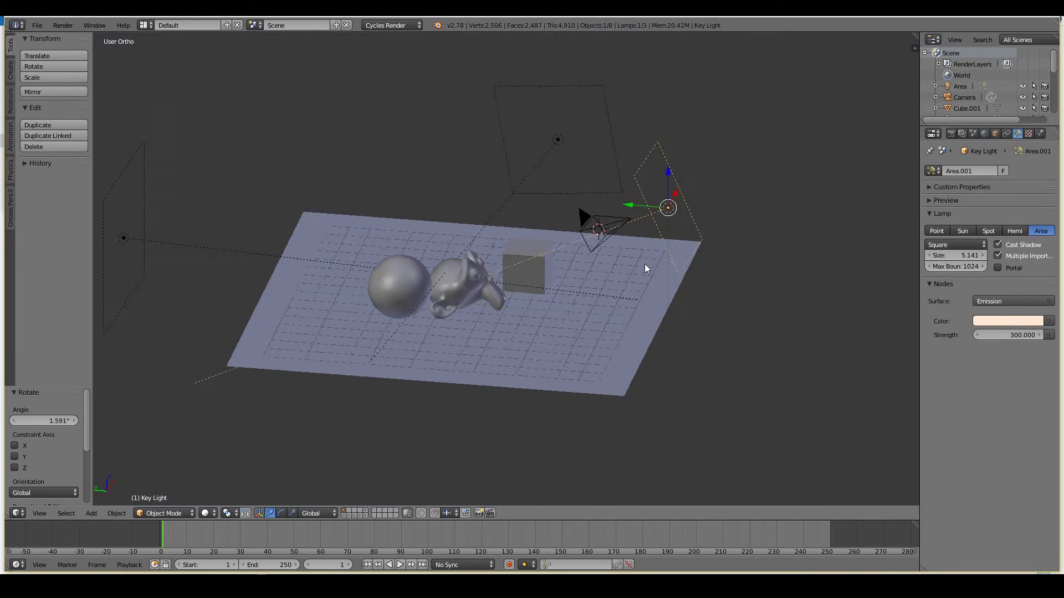
left_click(1025, 336)
type("800")
key("Return")
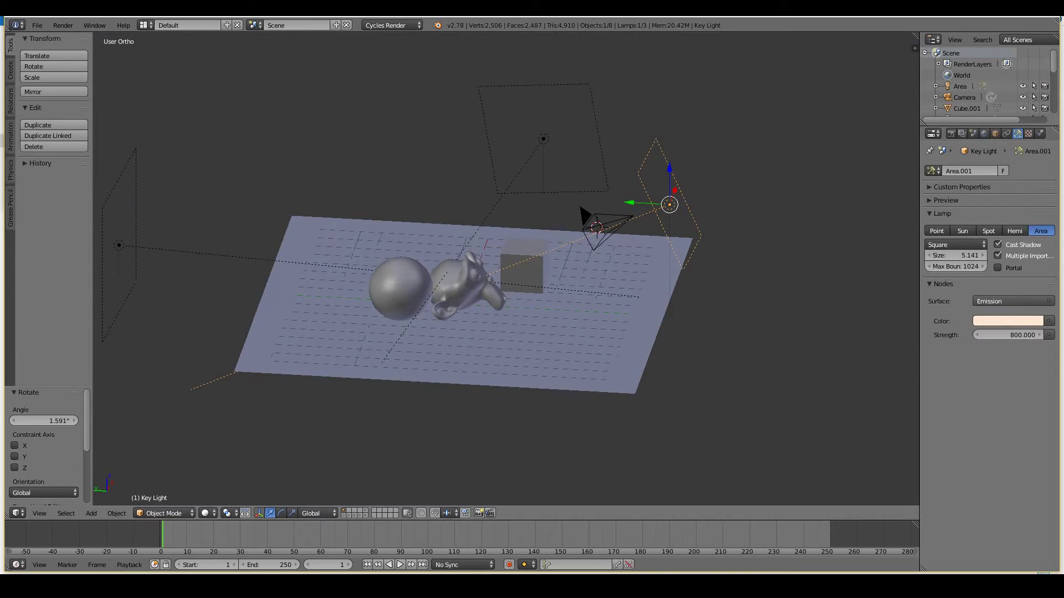
Step: Set the strength of both the Fill Light and the white back light behind the sphere to 500
right_click(602, 168)
left_click(1013, 335)
type("500")
key("Return")
right_click(271, 260)
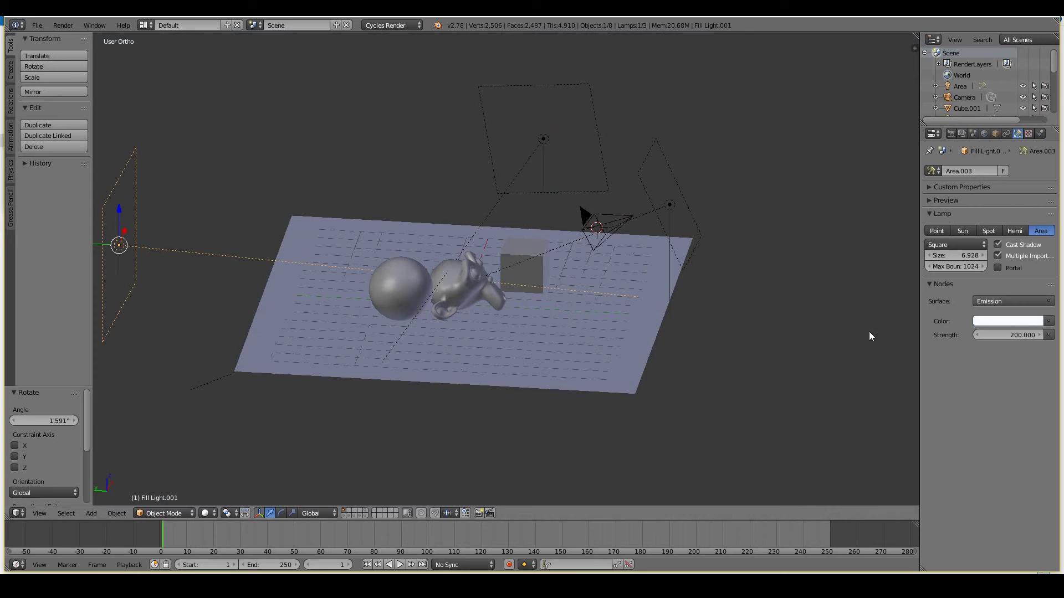
left_click(1016, 335)
type("500")
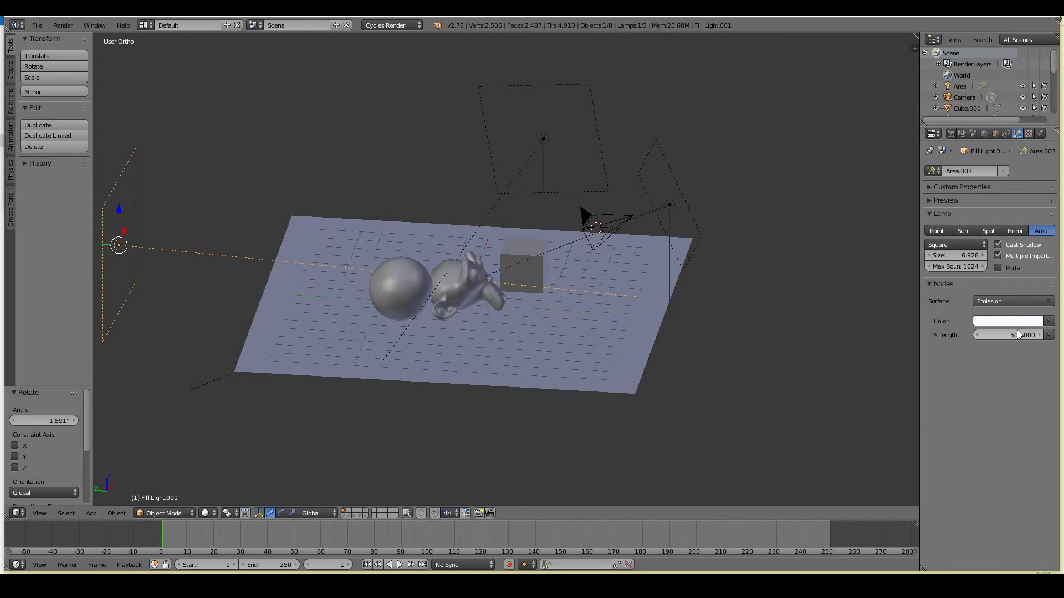
key("Return")
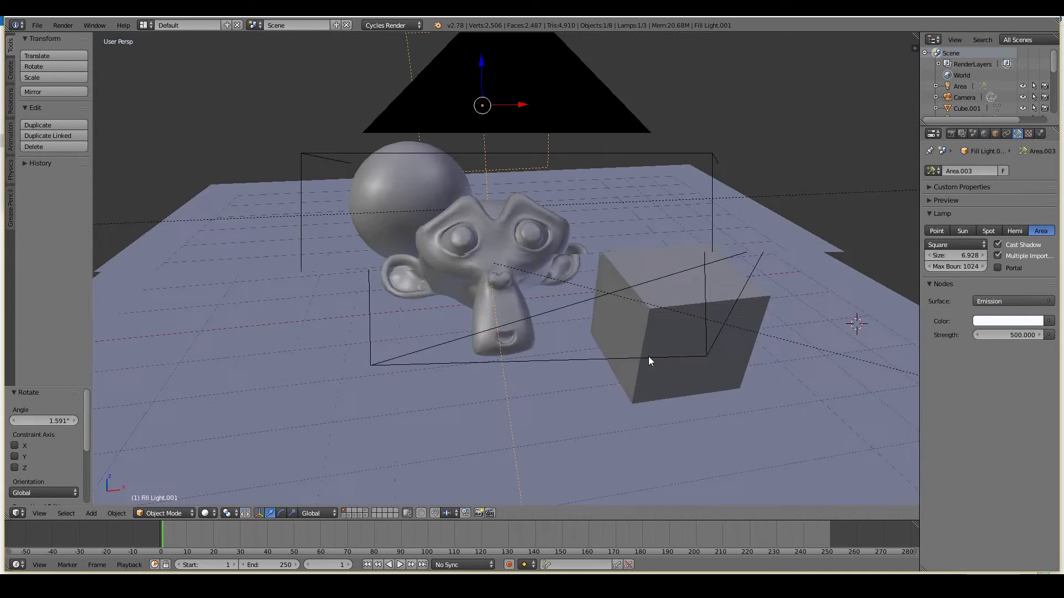
Step: Check the brighter lights through the camera in Rendered shading, and switch back to Solid shading
key("KP_0")
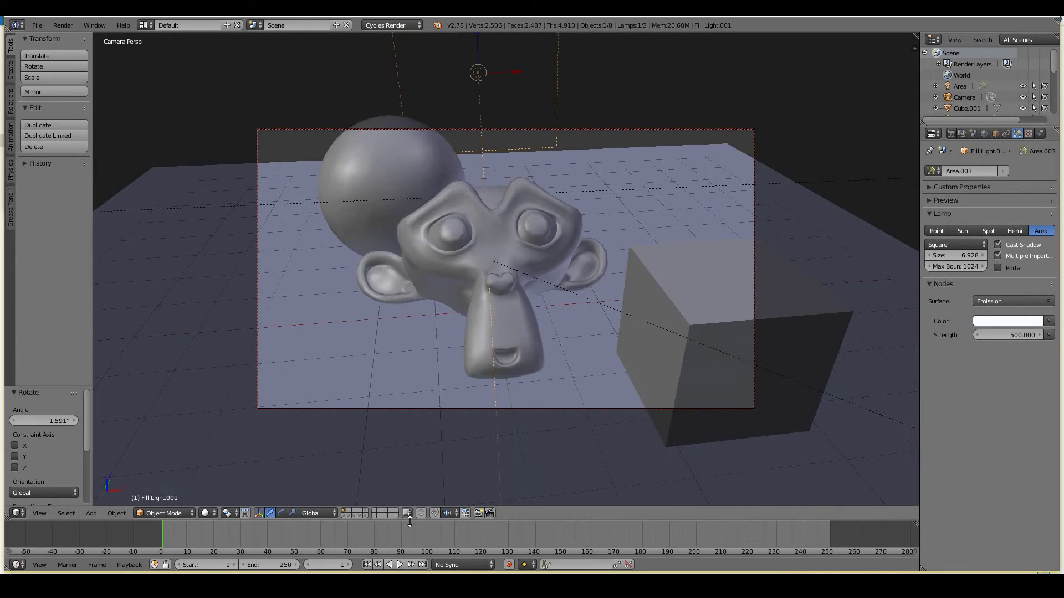
left_click(212, 512)
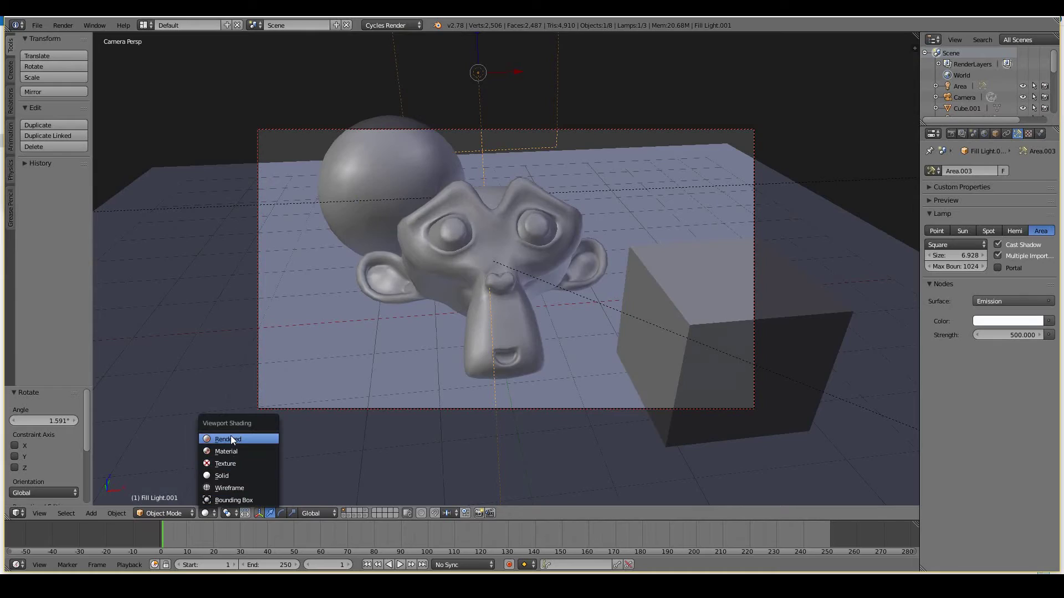
left_click(230, 436)
left_click(214, 513)
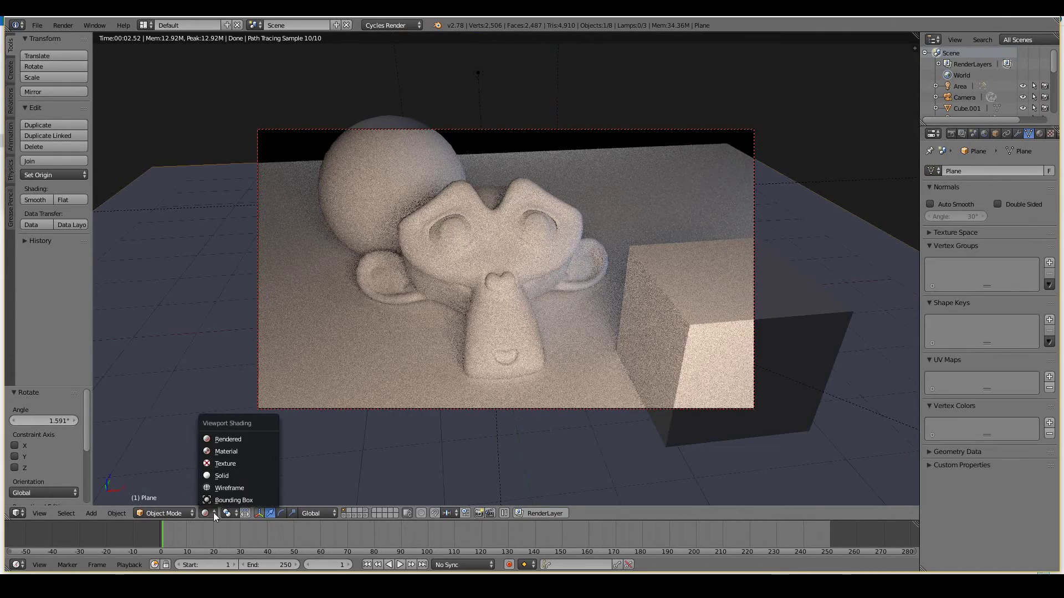
left_click(215, 473)
Step: Move the floor plane about 3.02 along Y toward the back light
middle_click_drag(242, 368, 302, 380)
scroll(301, 380, "down", 8)
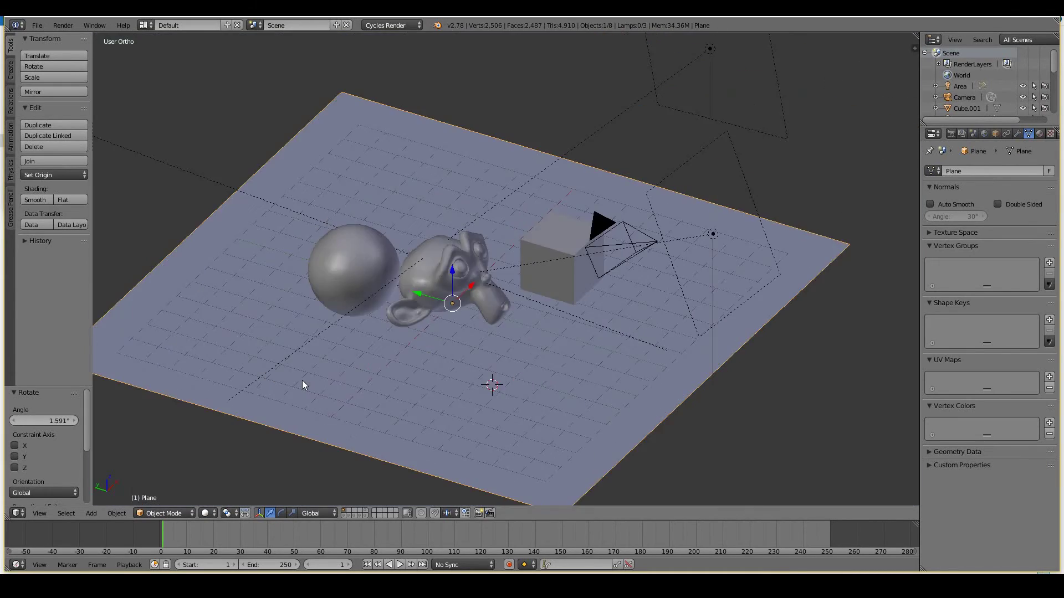
middle_click_drag(438, 390, 464, 307)
key("g")
key("y")
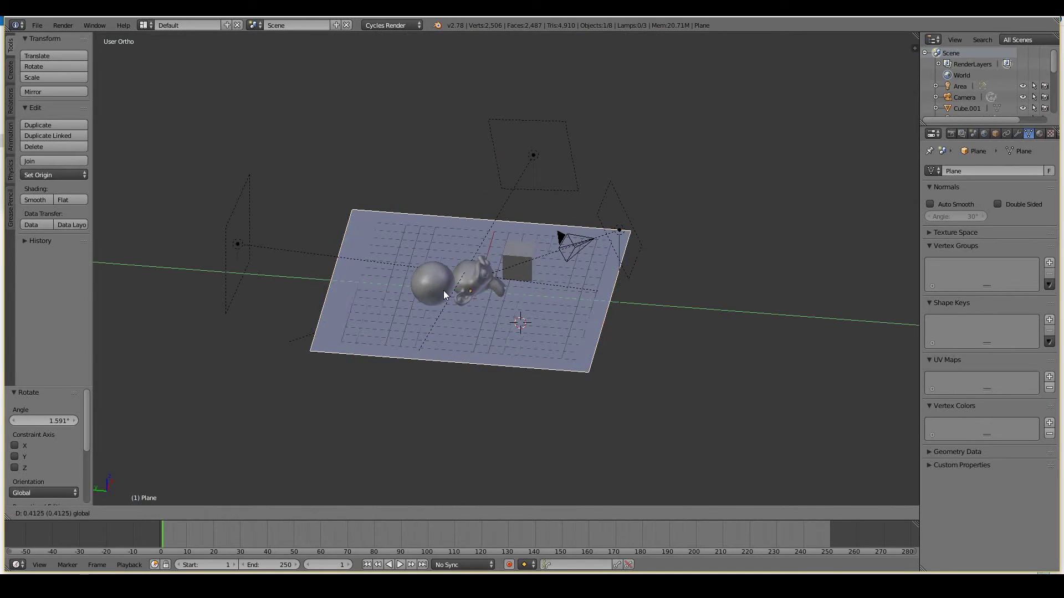
left_click(411, 292)
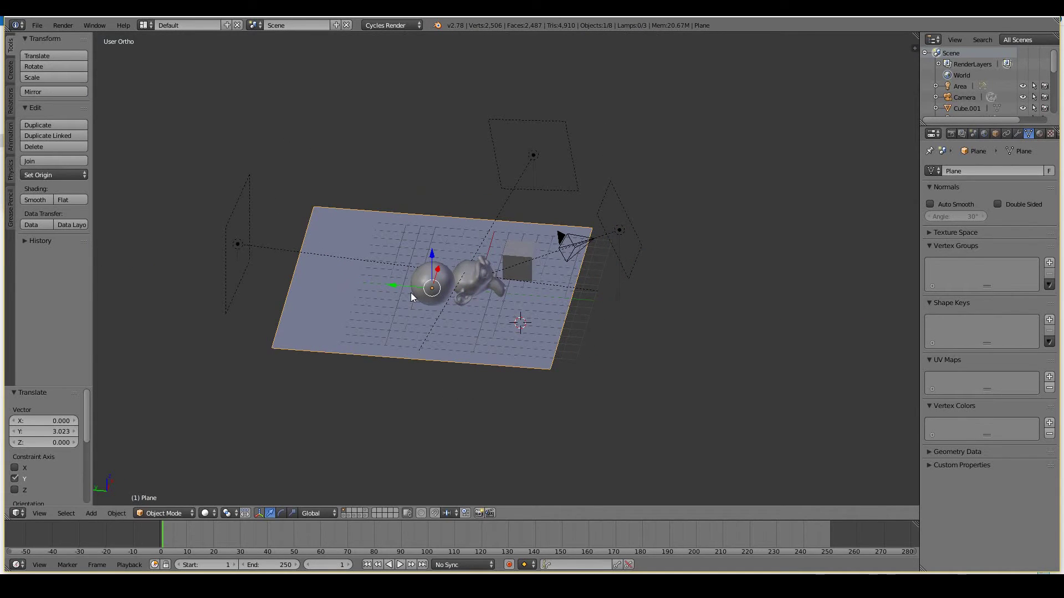
Step: Shift the floor plane another 0.109 along Y and scale it up by 1.305 to fill the camera frame
key("g")
key("y")
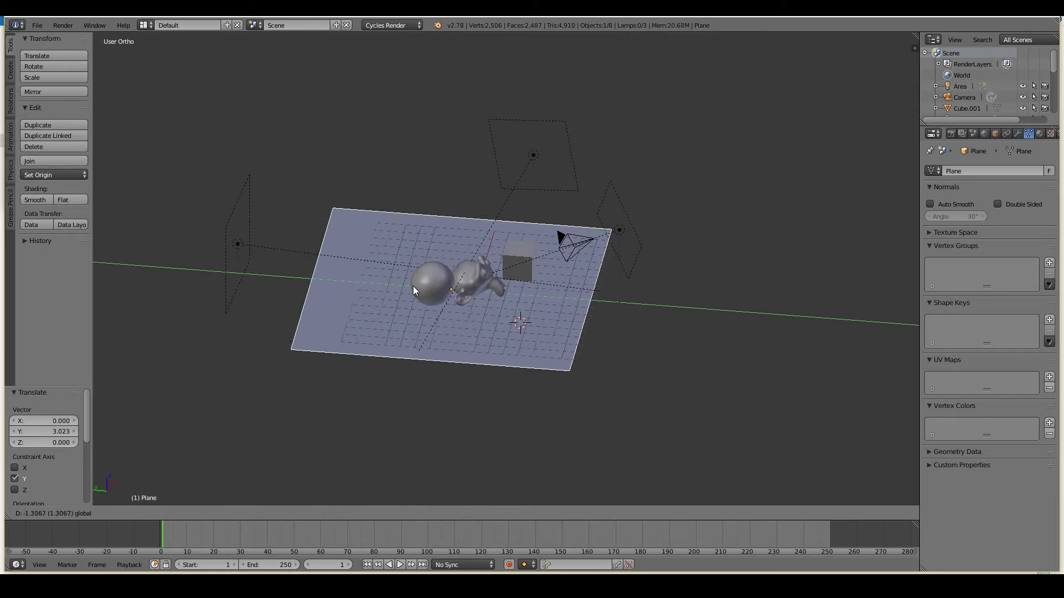
left_click(392, 283)
key("KP_0")
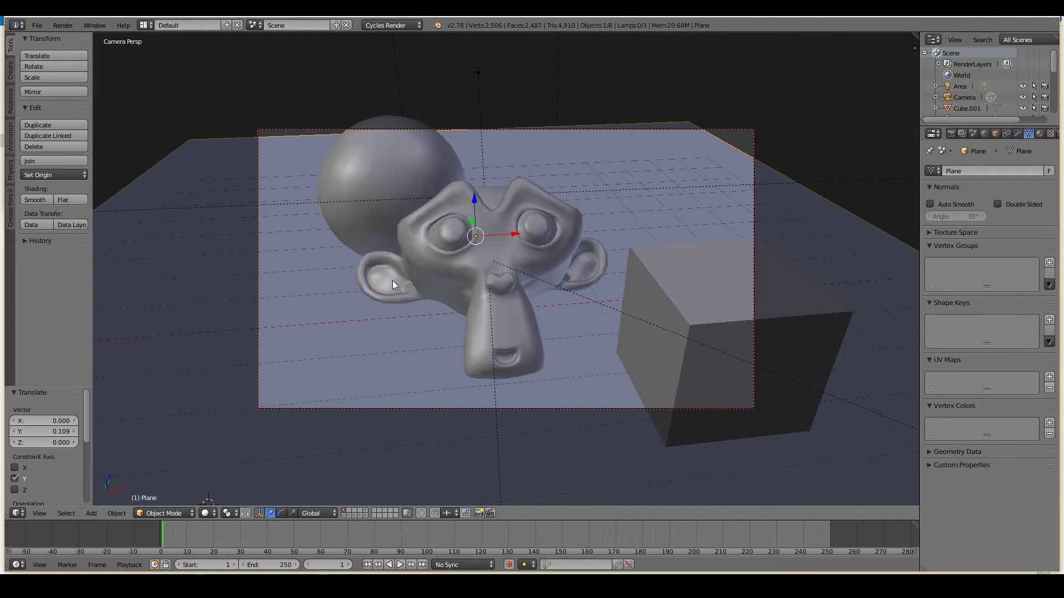
key("s")
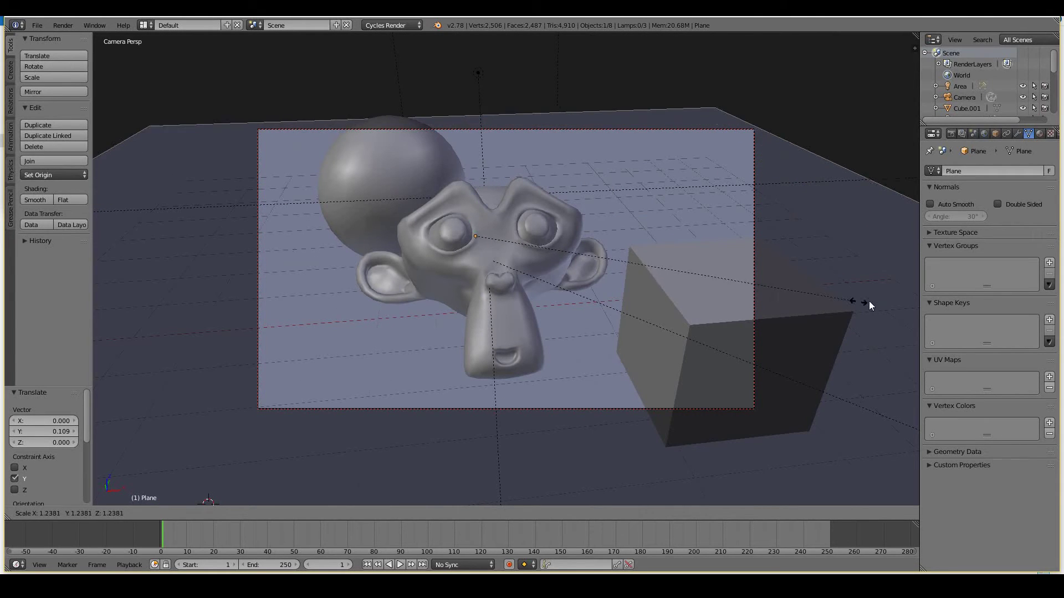
left_click(877, 301)
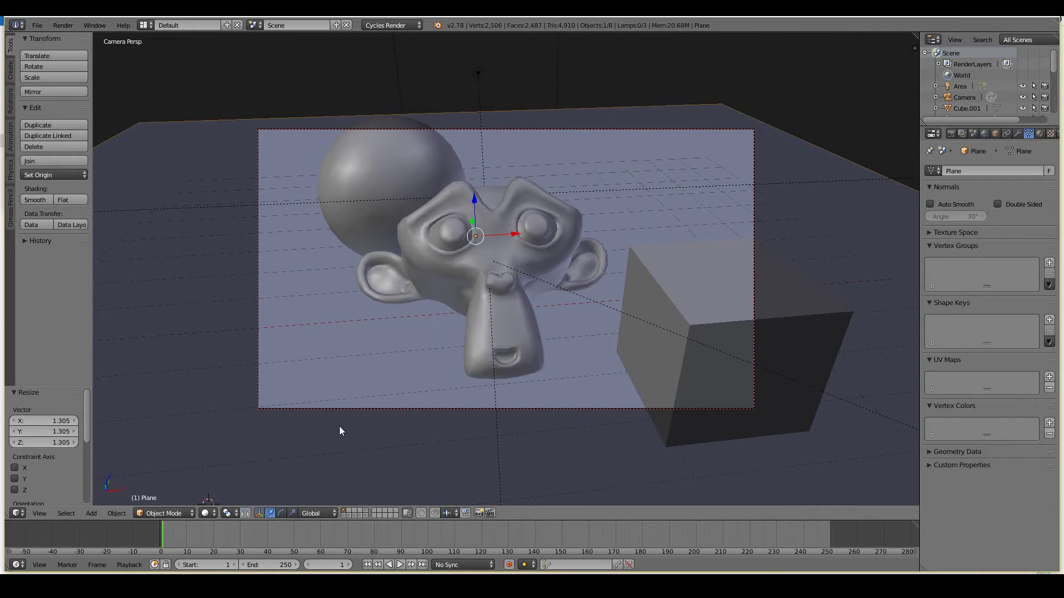
Step: Preview the enlarged floor and lighting in Rendered shading, and return to Solid shading
left_click(204, 513)
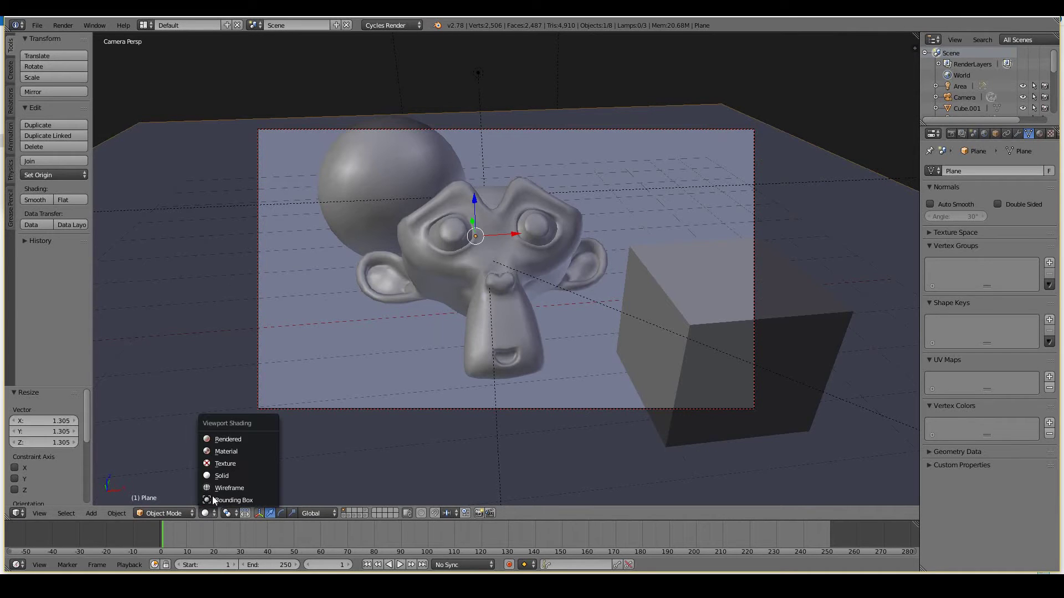
left_click(228, 439)
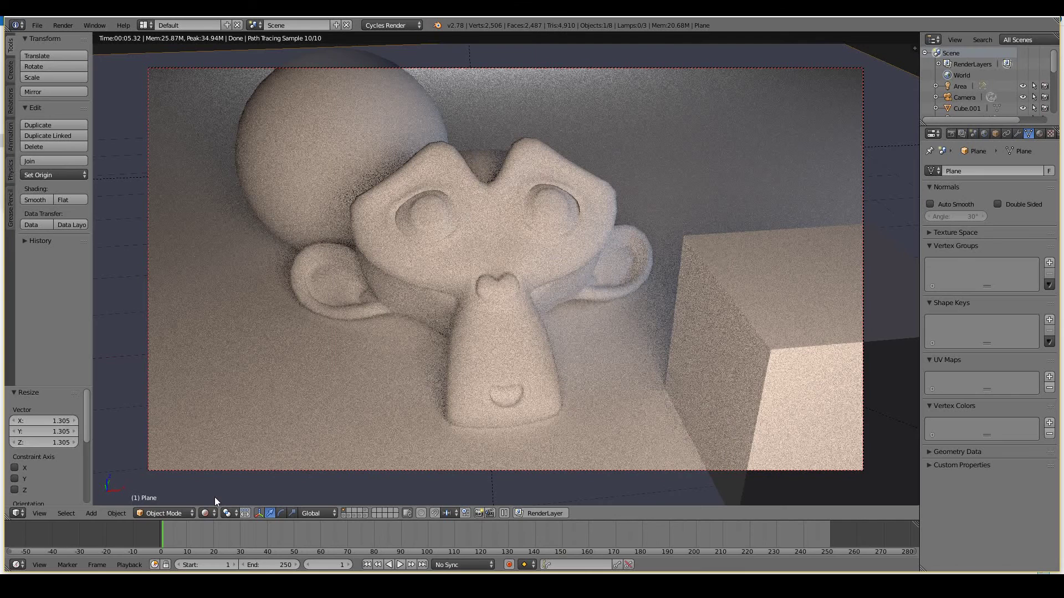
left_click(204, 513)
left_click(215, 476)
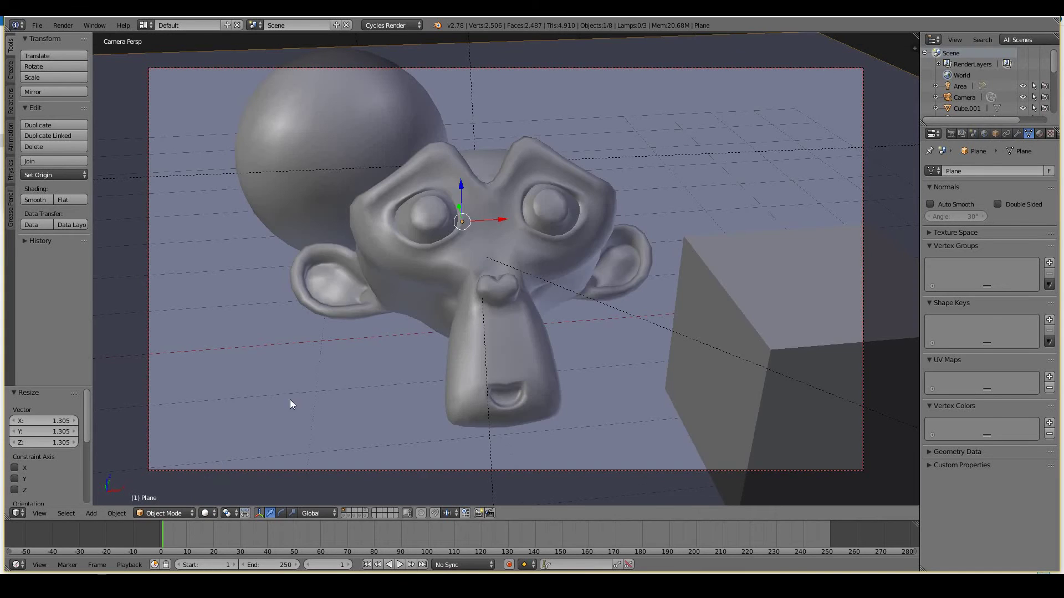
Step: Add a Sun lamp above the objects, shift it about 0.6 in X and -0.1 in Y, and view the scene through the camera
scroll(293, 397, "down", 4)
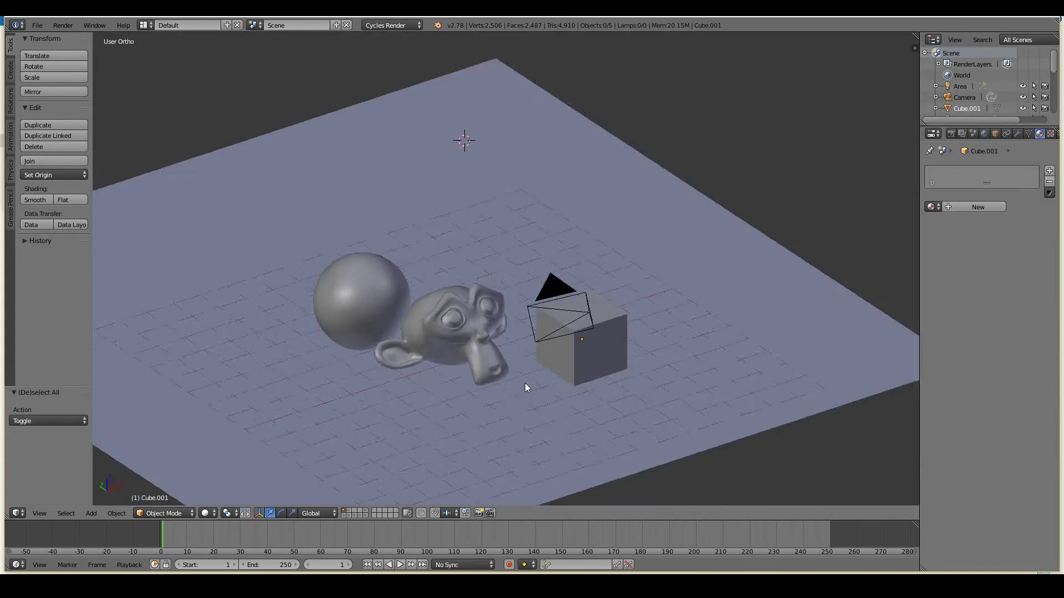
middle_click_drag(525, 383, 540, 367)
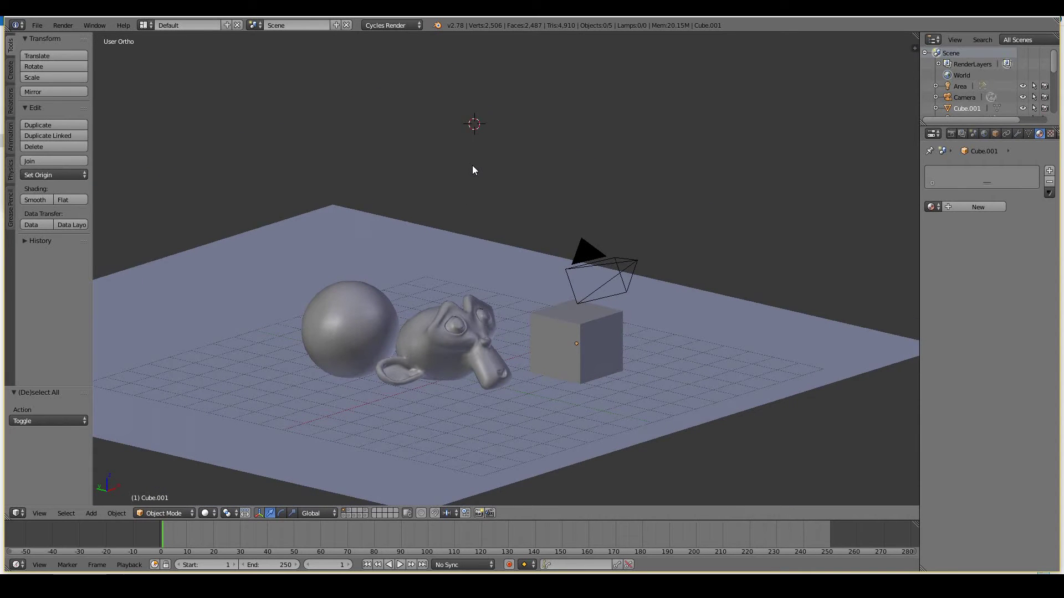
key("shift+a")
mouse_move(446, 172)
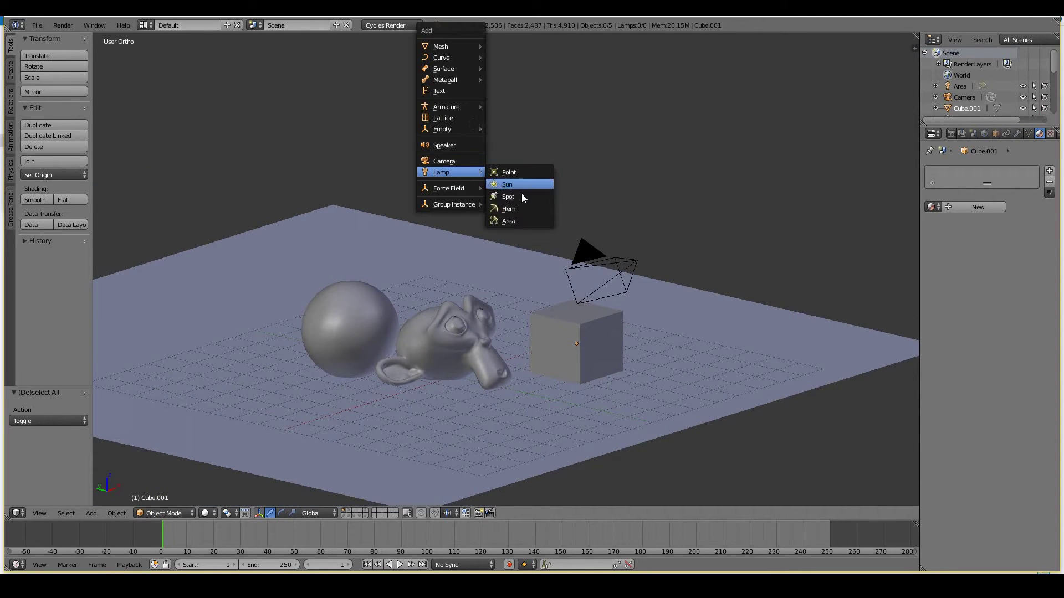
left_click(510, 186)
left_click(500, 183)
middle_click_drag(504, 243, 449, 246)
key("g")
left_click(469, 245)
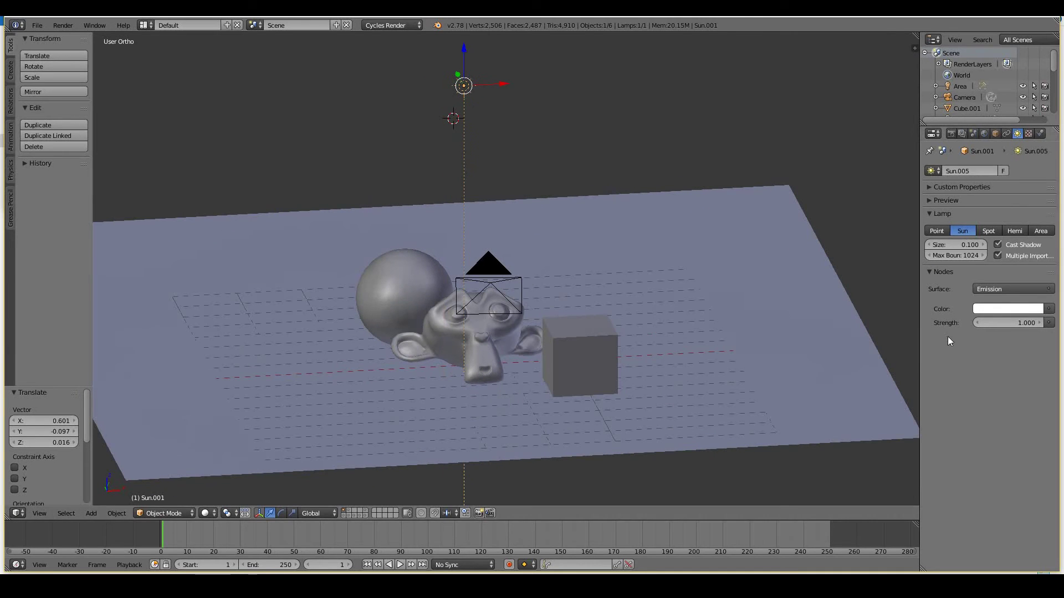
key("KP_0")
scroll(785, 317, "up", 3)
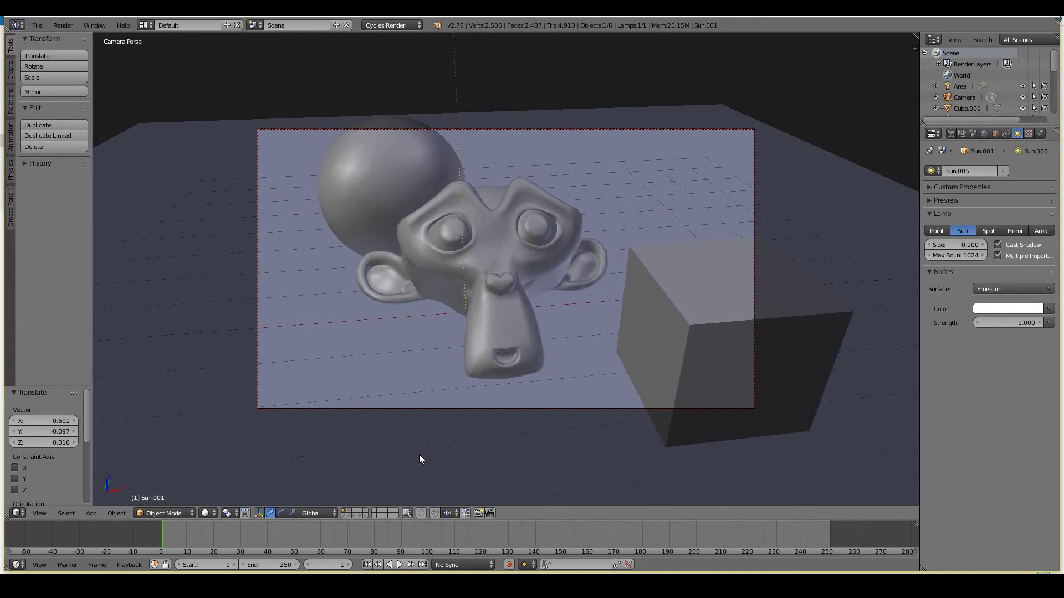
Step: Preview the Sun lamp's lighting through the camera in Rendered shading, and return to Solid shading
left_click(206, 513)
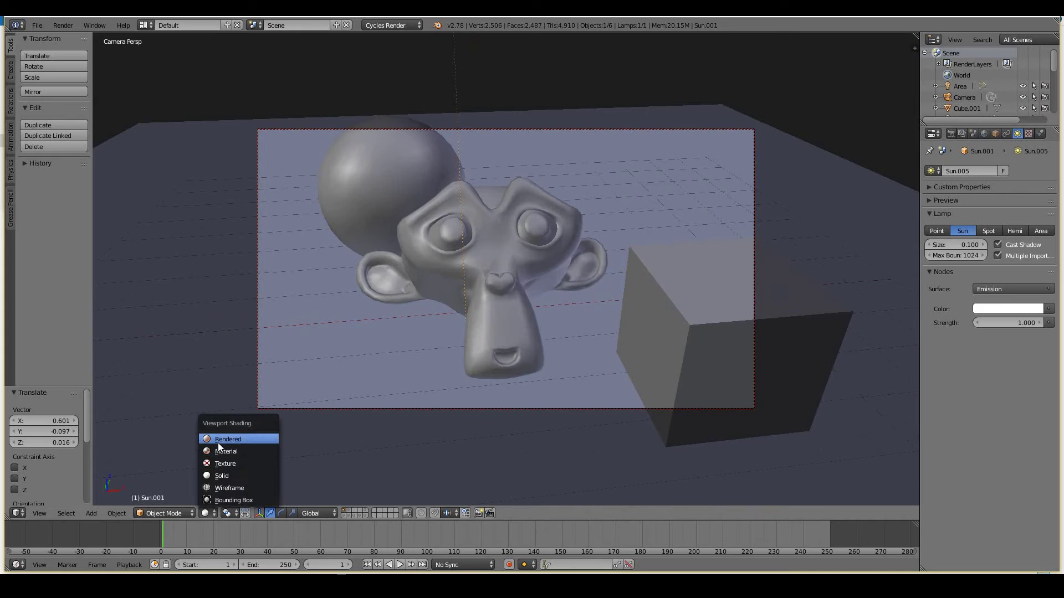
left_click(218, 440)
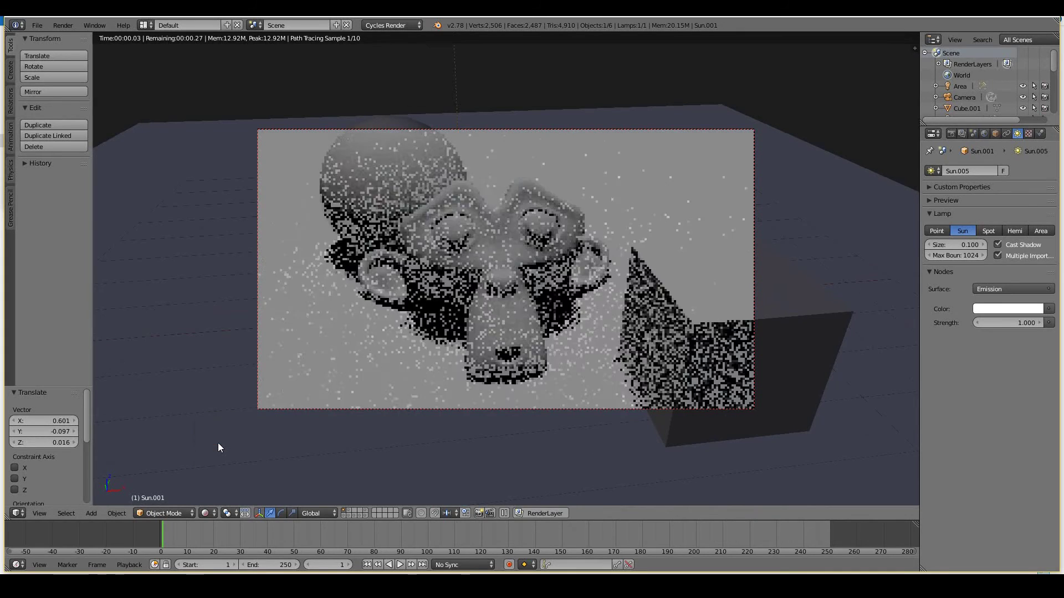
left_click(209, 515)
left_click(213, 472)
Step: Give the Sun lamp a pale warm color (R 1.000, G 0.855, B 0.750) and set its strength to 2.5
key("KP_0")
scroll(536, 236, "down", 4)
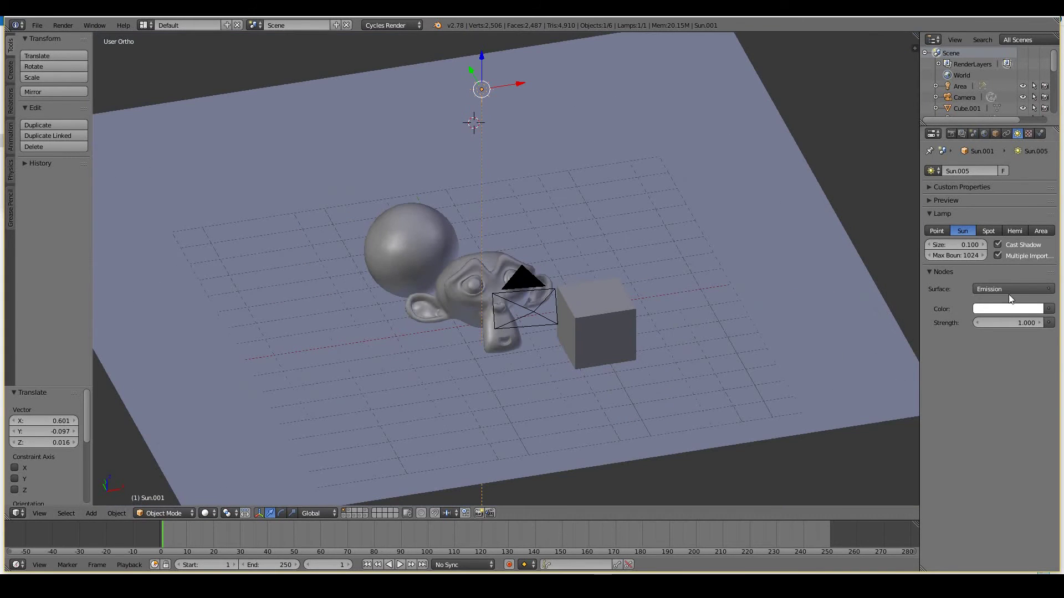
left_click(1009, 308)
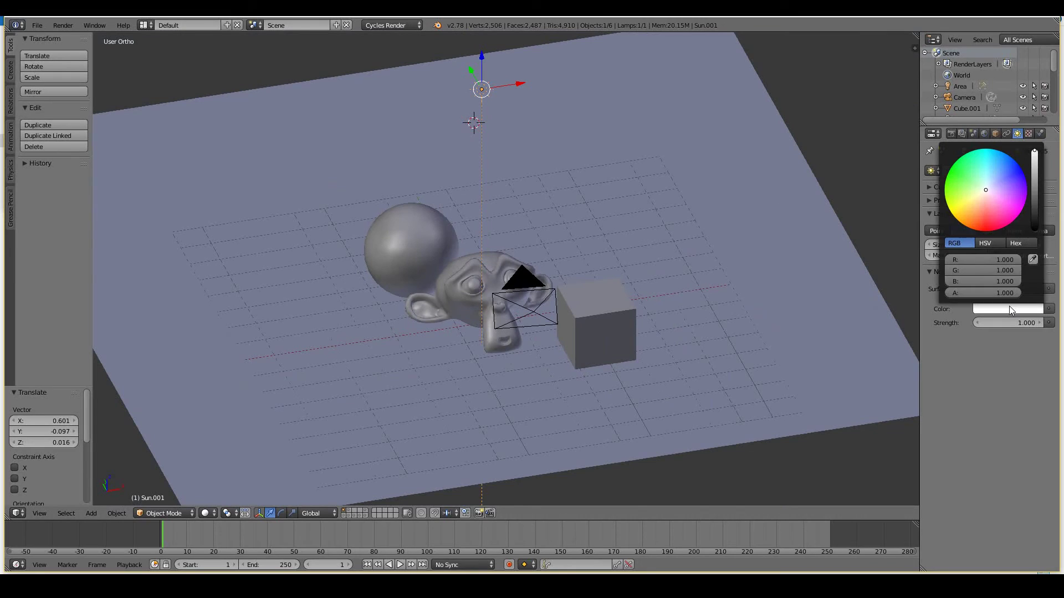
left_click(983, 193)
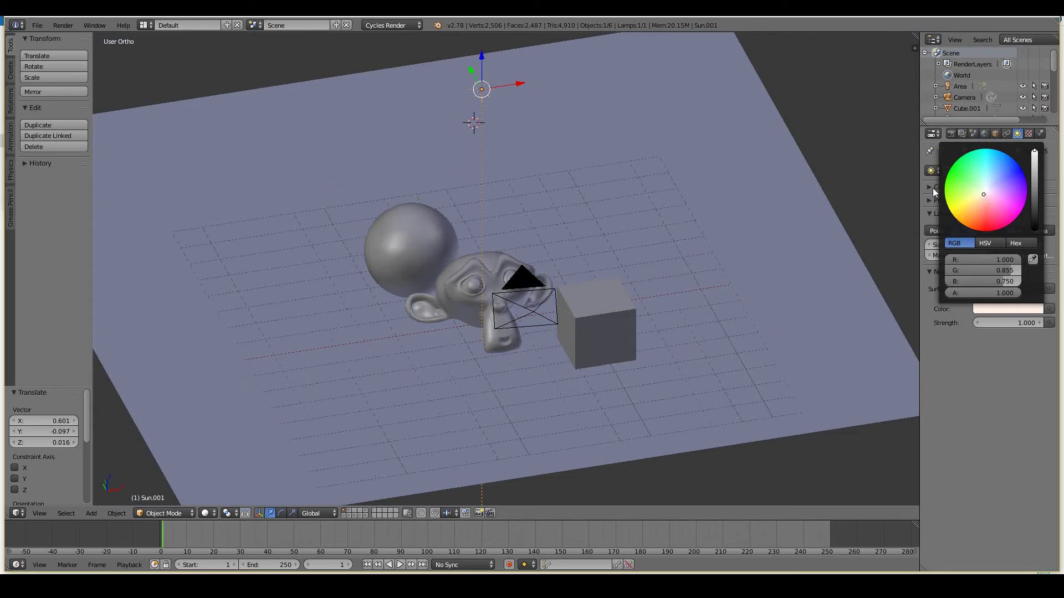
left_click(1024, 321)
type("2")
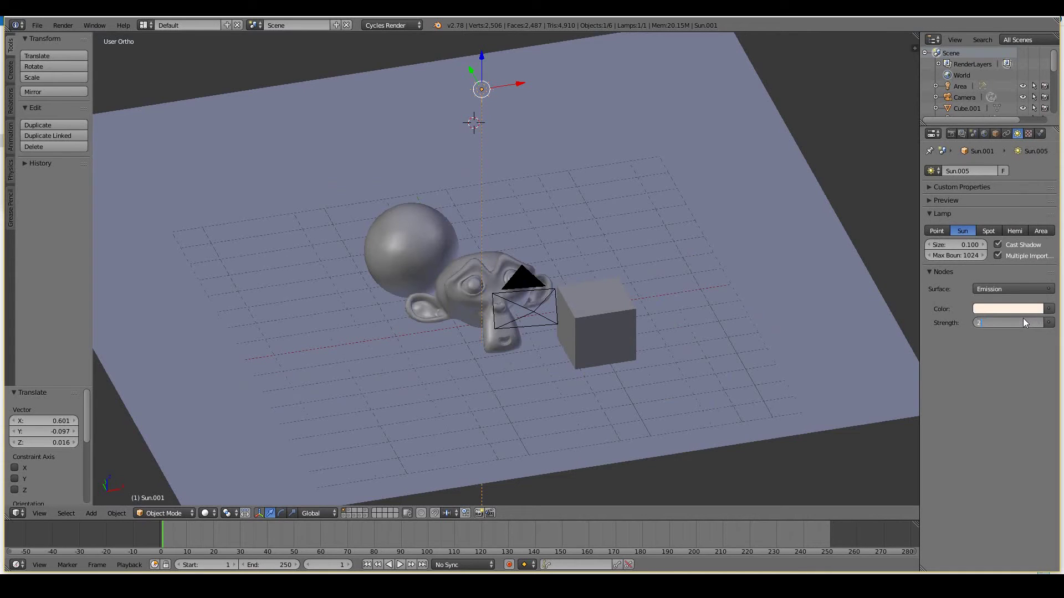
type(".5")
key("Return")
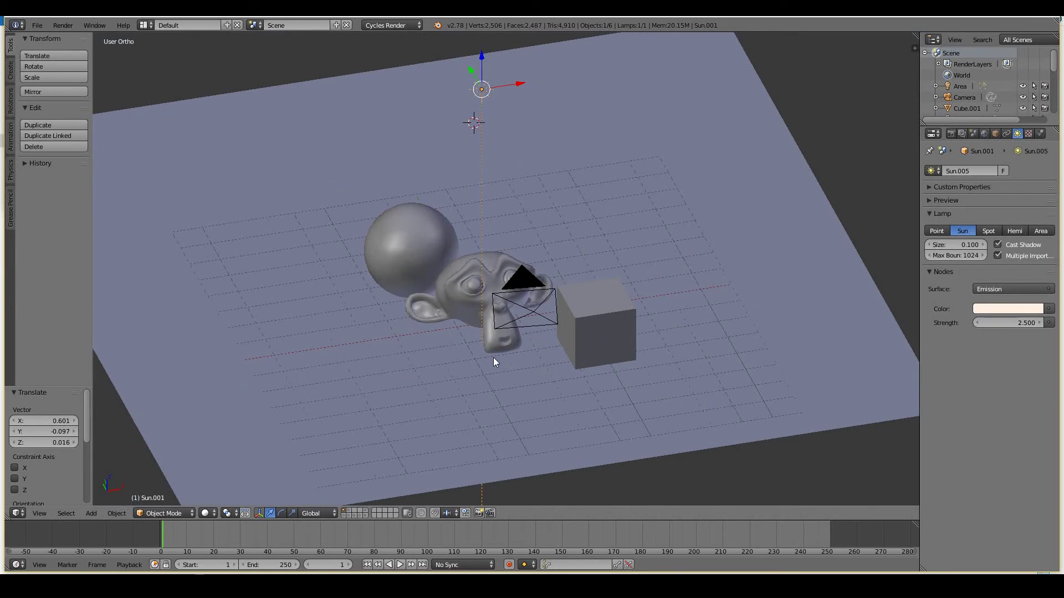
Step: Set the Sun lamp's size to 0.020
middle_click_drag(539, 346, 511, 350)
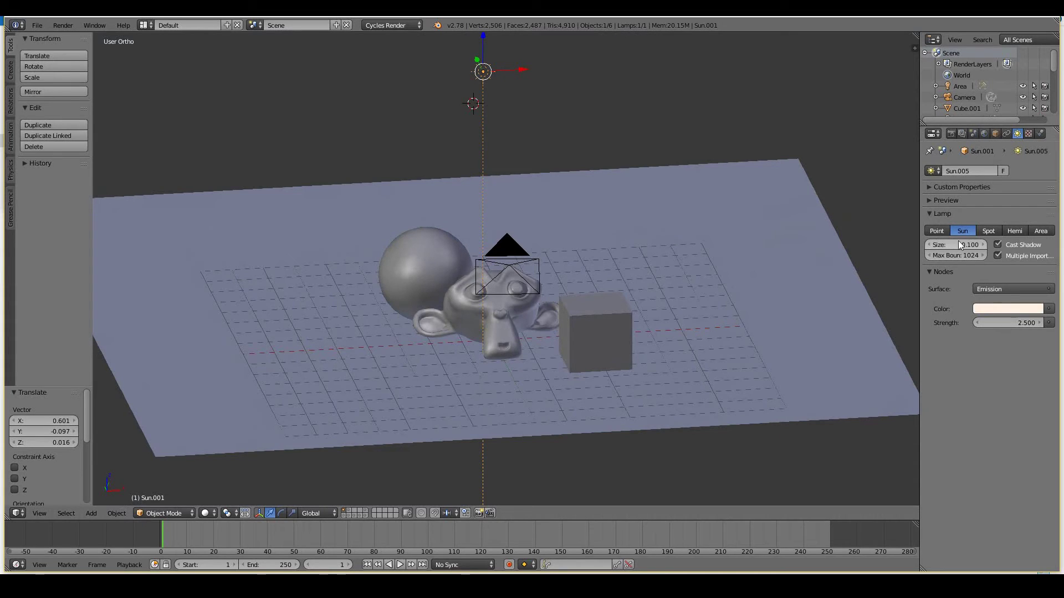
type("2")
key("Return")
scroll(579, 320, "up", 1)
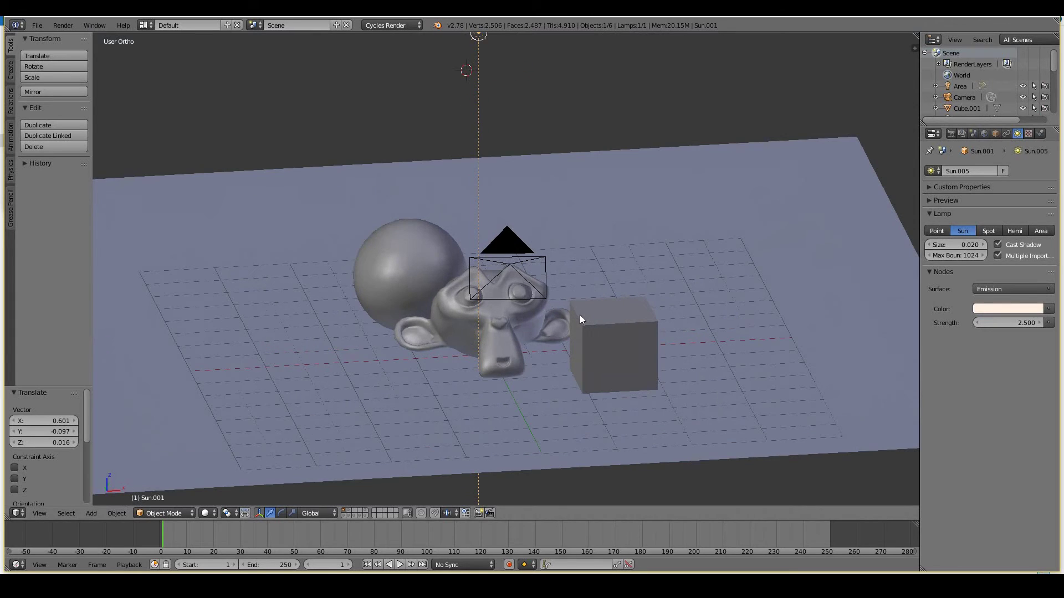
Step: Preview the warmer, stronger sunlight through the camera in Rendered shading, and return to Solid shading
key("KP_0")
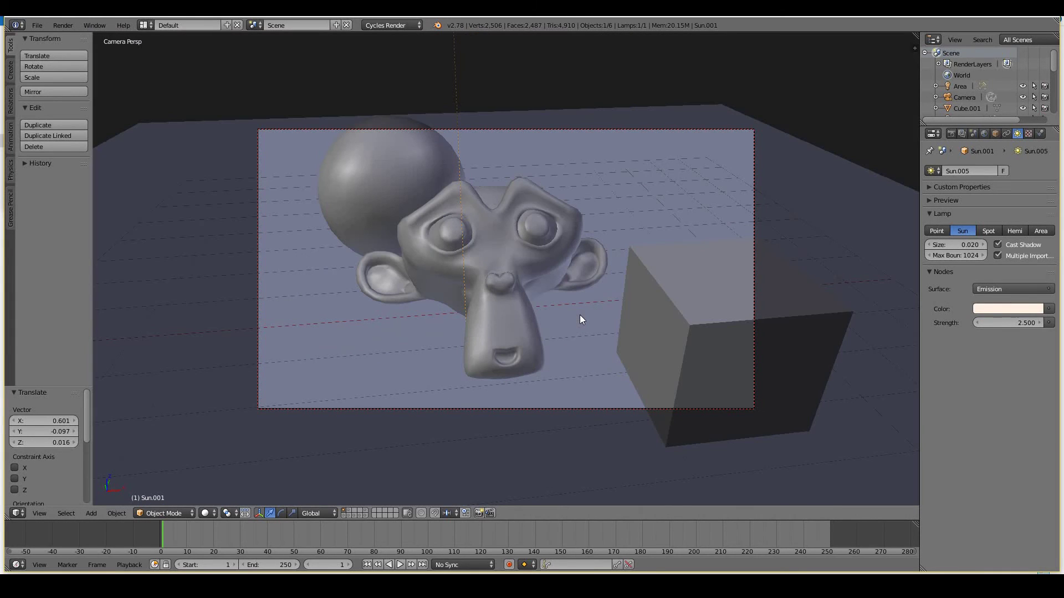
left_click(222, 513)
left_click(229, 440)
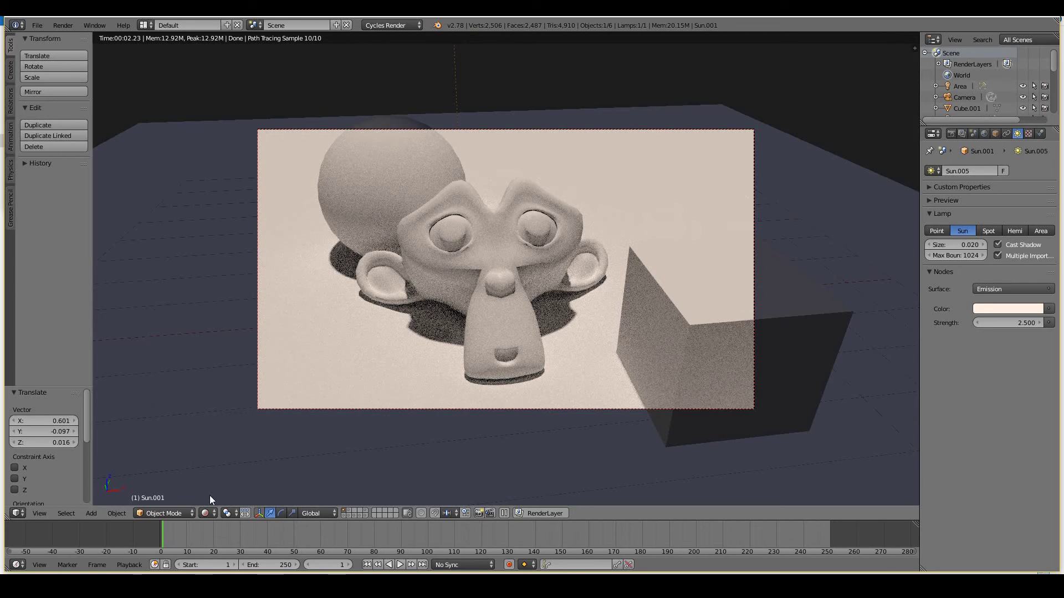
left_click(206, 513)
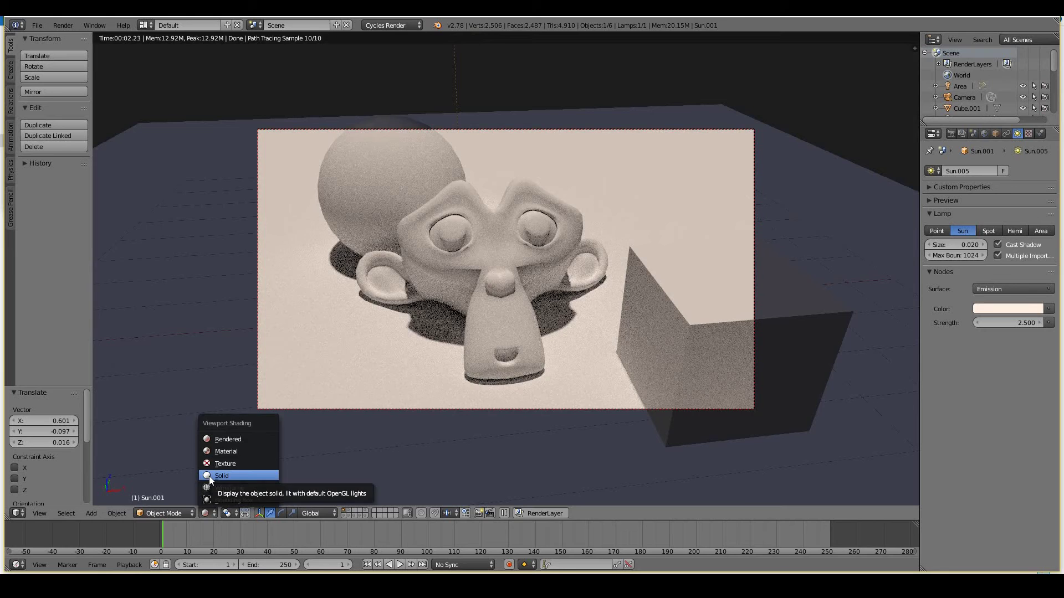
left_click(208, 477)
Step: Rotate the Sun lamp about -38.8° and move it about -2.4 in X, 1.55 in Y and -0.47 in Z
middle_click_drag(263, 357, 411, 376)
scroll(430, 321, "down", 6)
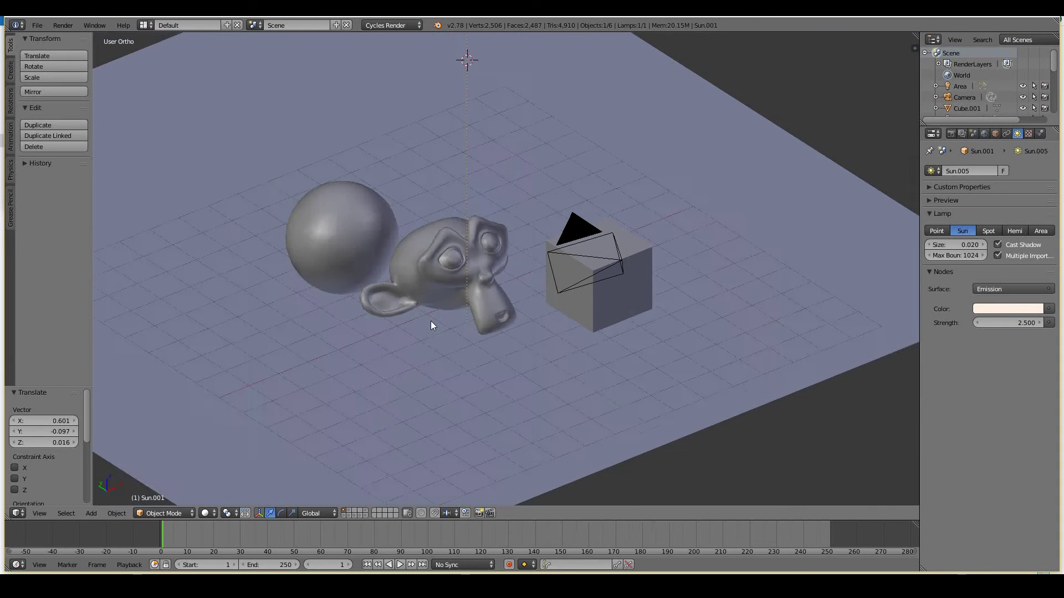
key("r")
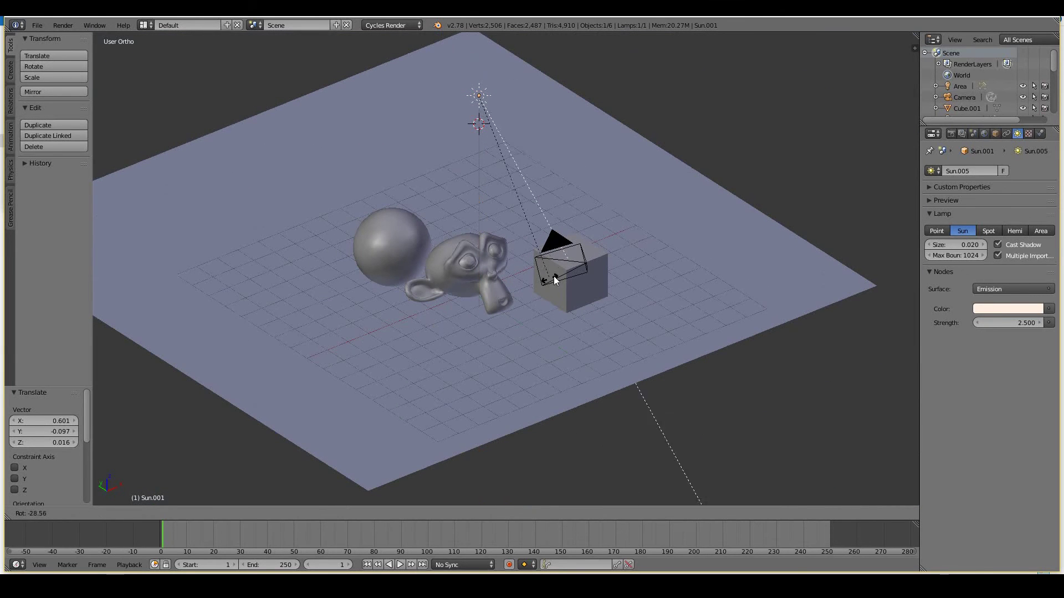
left_click(581, 263)
key("g")
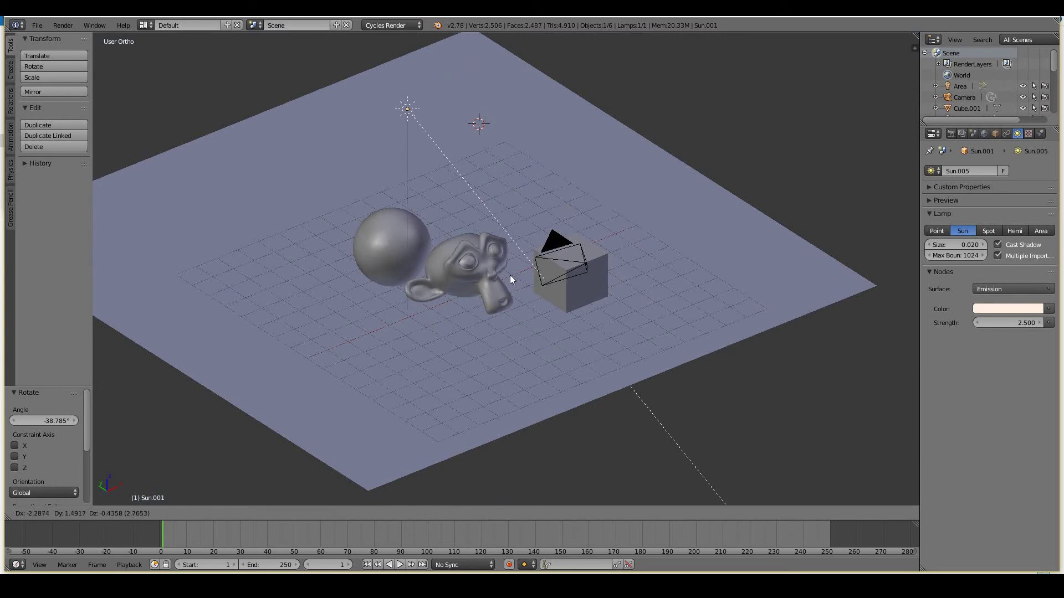
left_click(508, 276)
Step: Show the camera view in Rendered shading and rotate the Sun lamp about another -9.8°
middle_click_drag(584, 288, 607, 308)
key("KP_0")
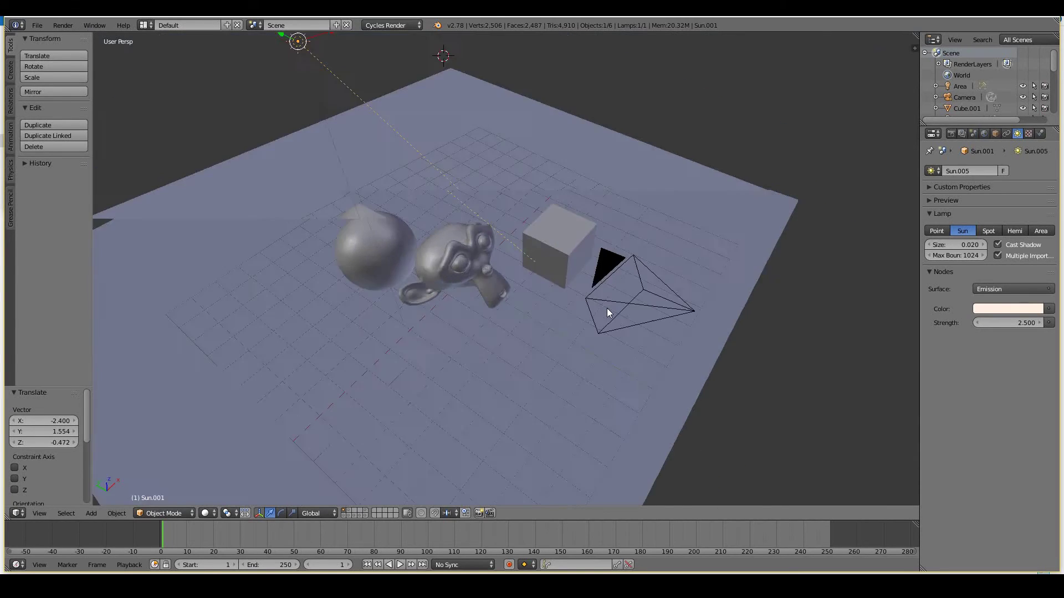
left_click(206, 513)
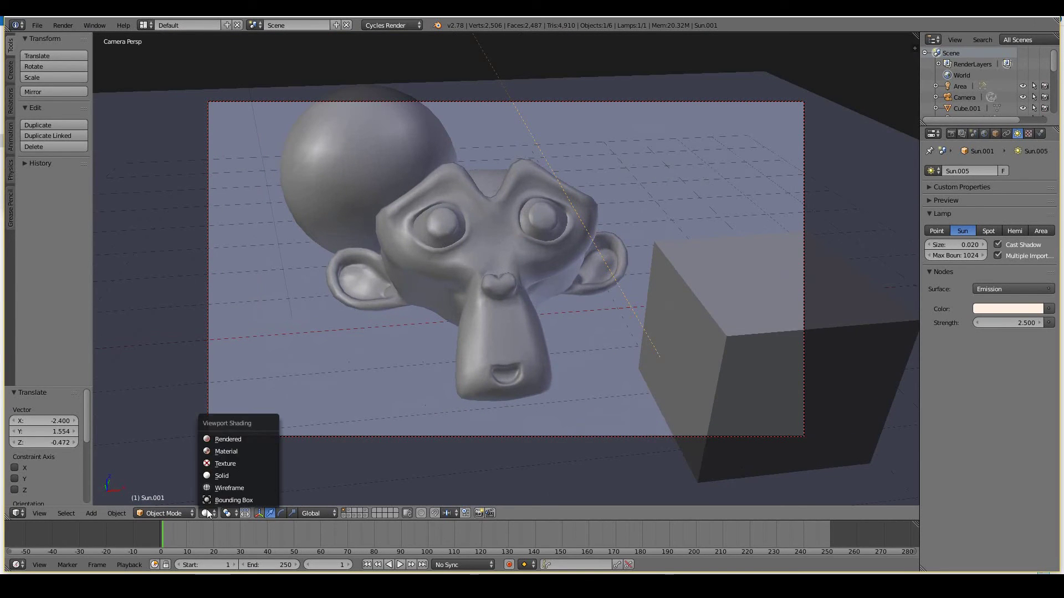
left_click(222, 439)
key("r")
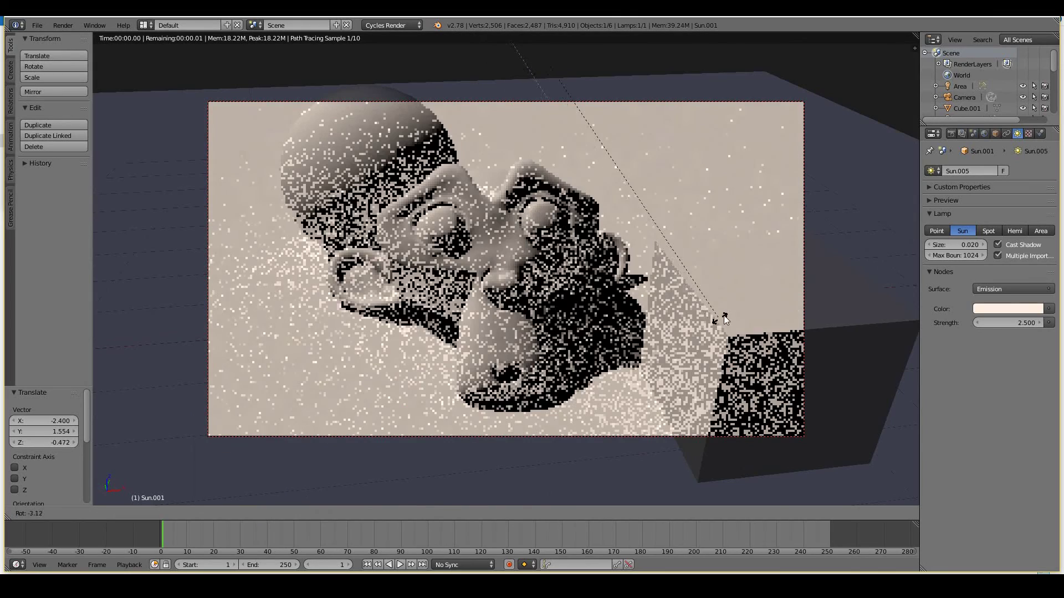
left_click(830, 252)
Step: Rotate the Sun lamp about -7.4° around the global Z axis, and return to Solid shading
key("r")
key("z")
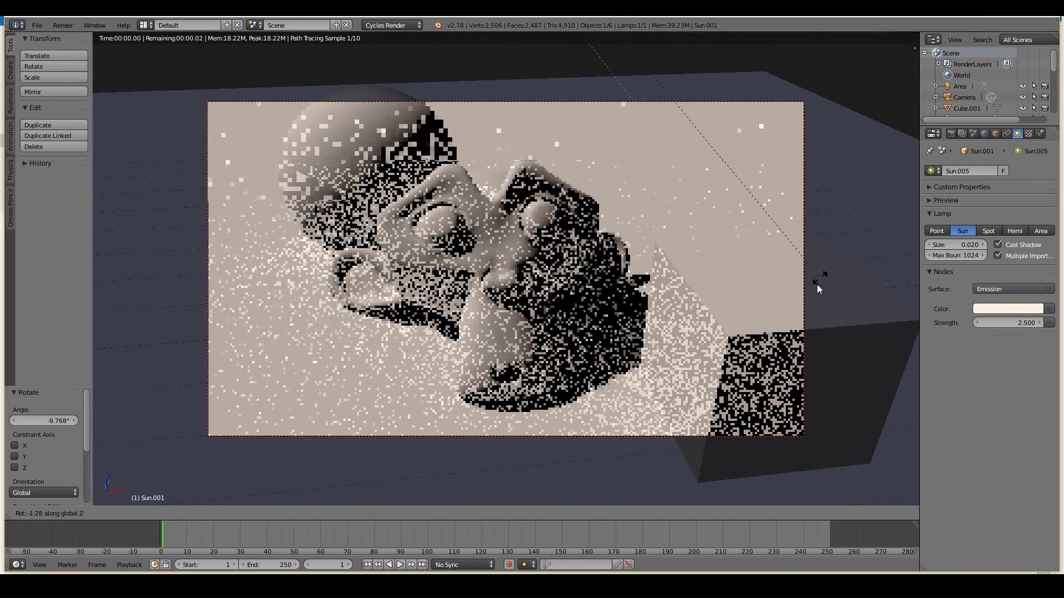
left_click(700, 476)
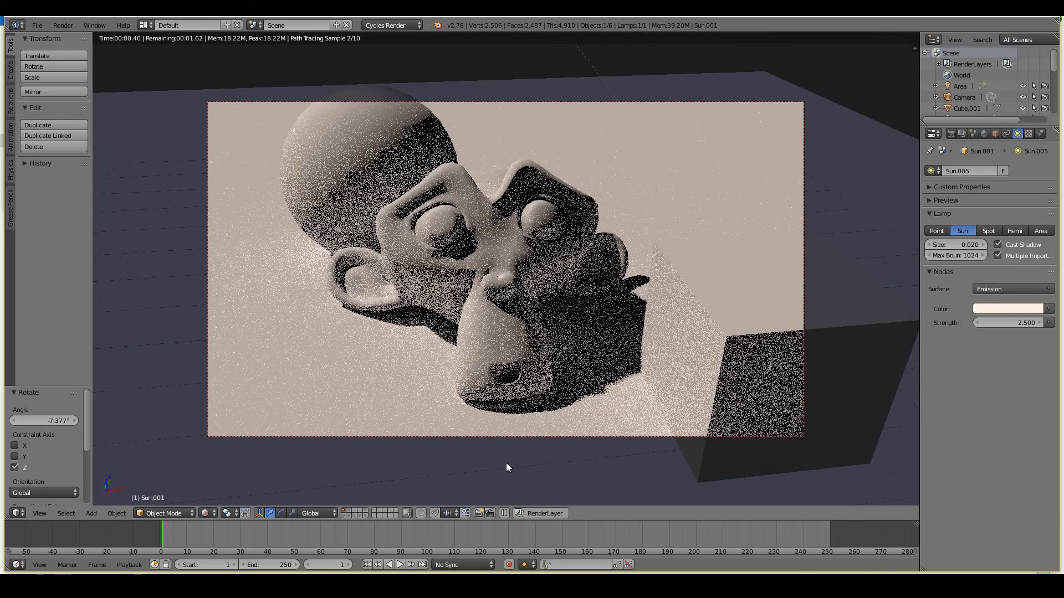
left_click(213, 513)
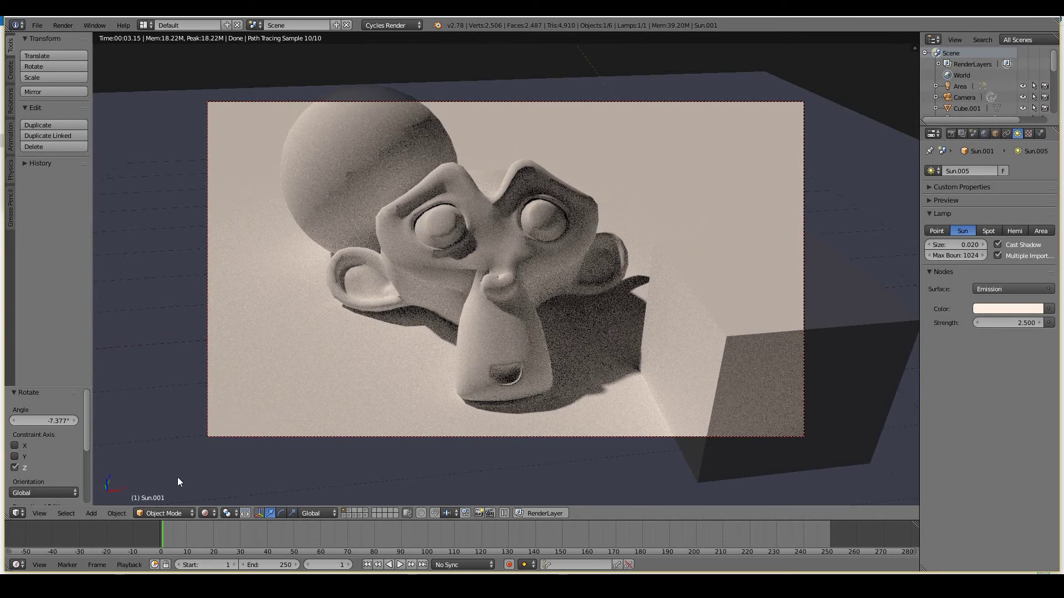
left_click(204, 513)
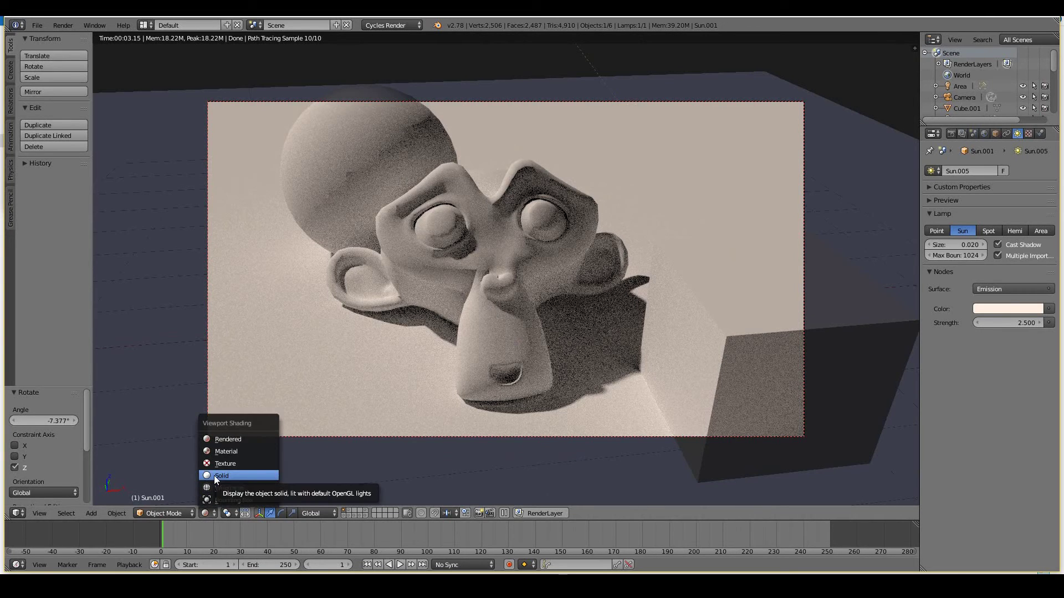
left_click(214, 475)
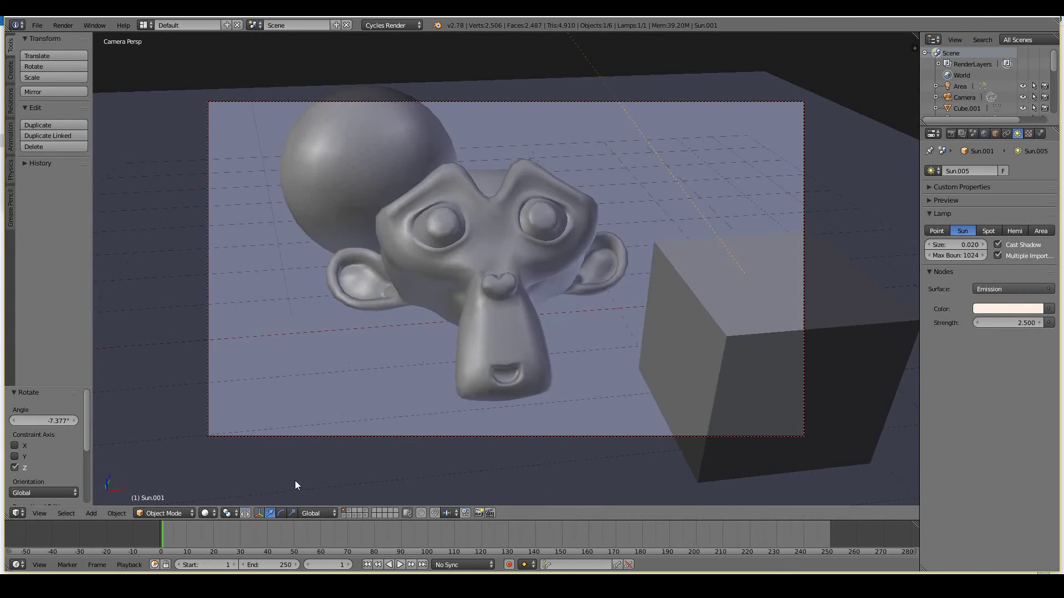
Step: Change the world background color to a bright pale sky blue
left_click(984, 133)
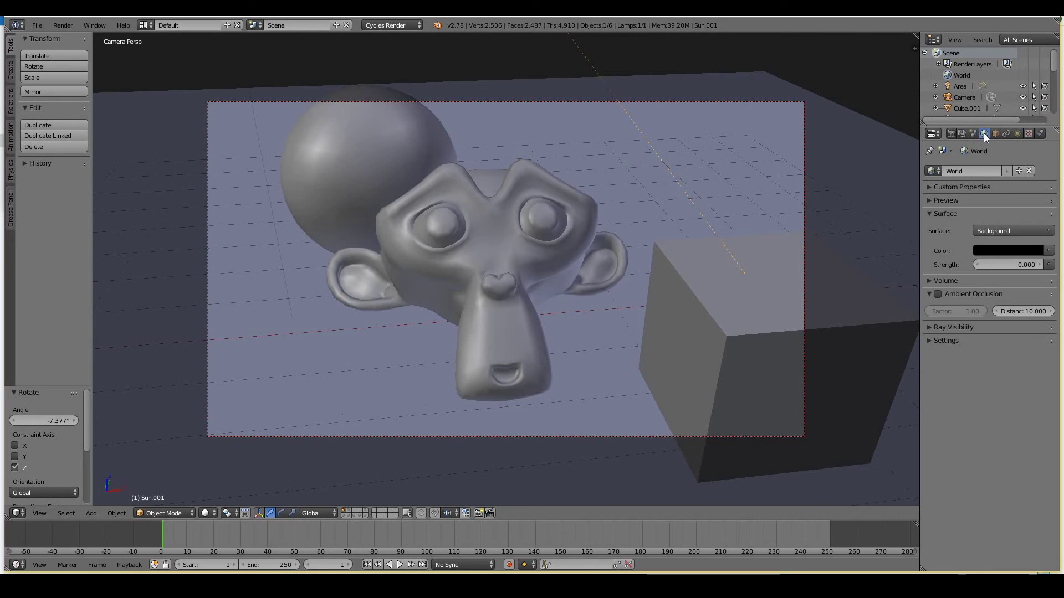
left_click(1029, 252)
left_click_drag(1037, 162, 1035, 94)
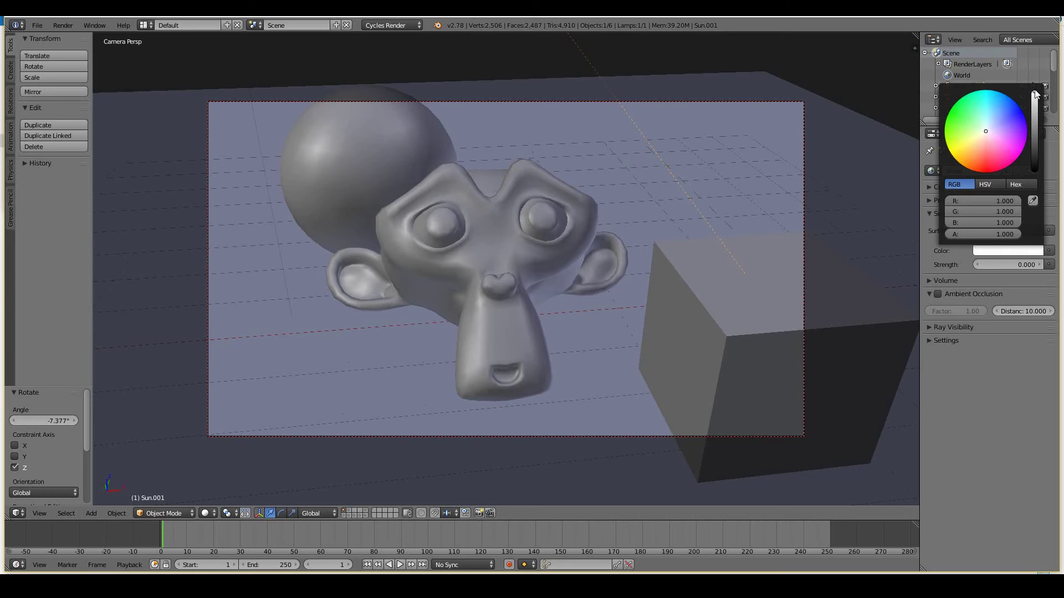
left_click(986, 125)
left_click_drag(986, 123, 988, 124)
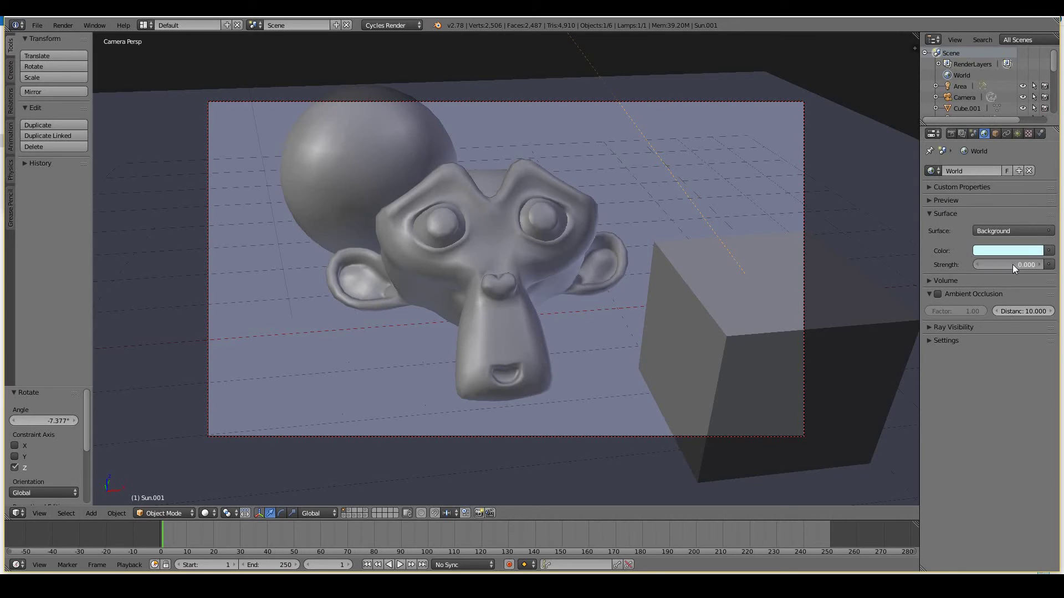
Step: Set the world background strength to 0.4 and preview the camera view in Rendered shading
type("0.4")
key("Return")
scroll(564, 285, "down", 2)
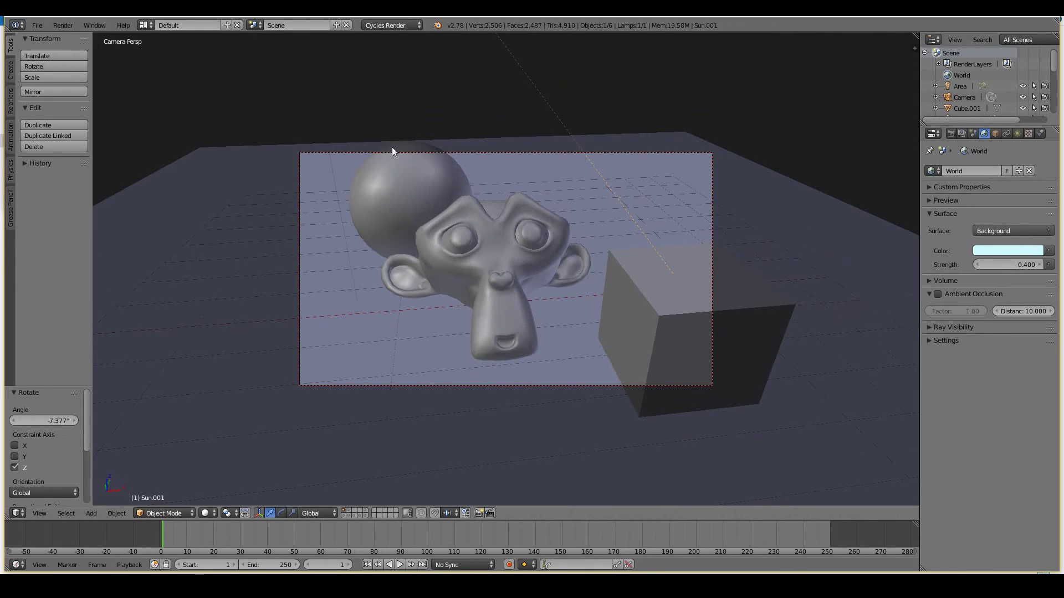
scroll(590, 297, "up", 2)
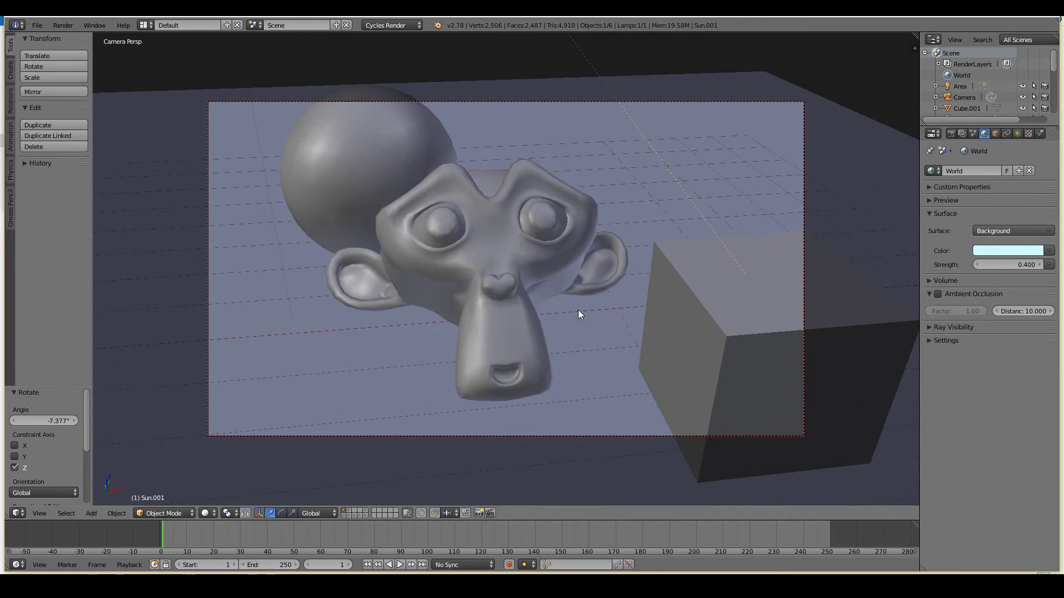
left_click(205, 514)
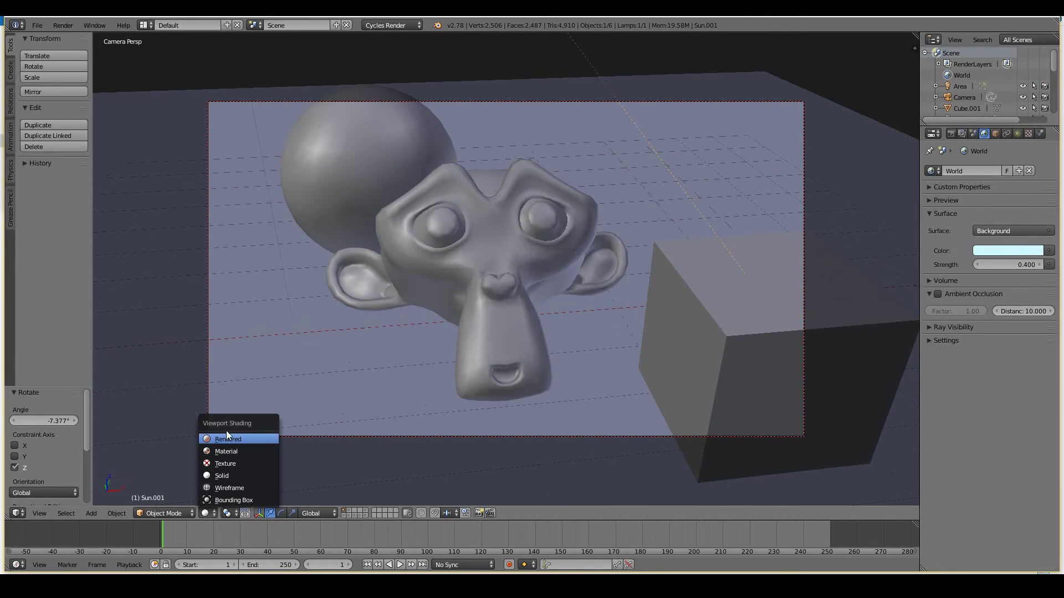
left_click(230, 433)
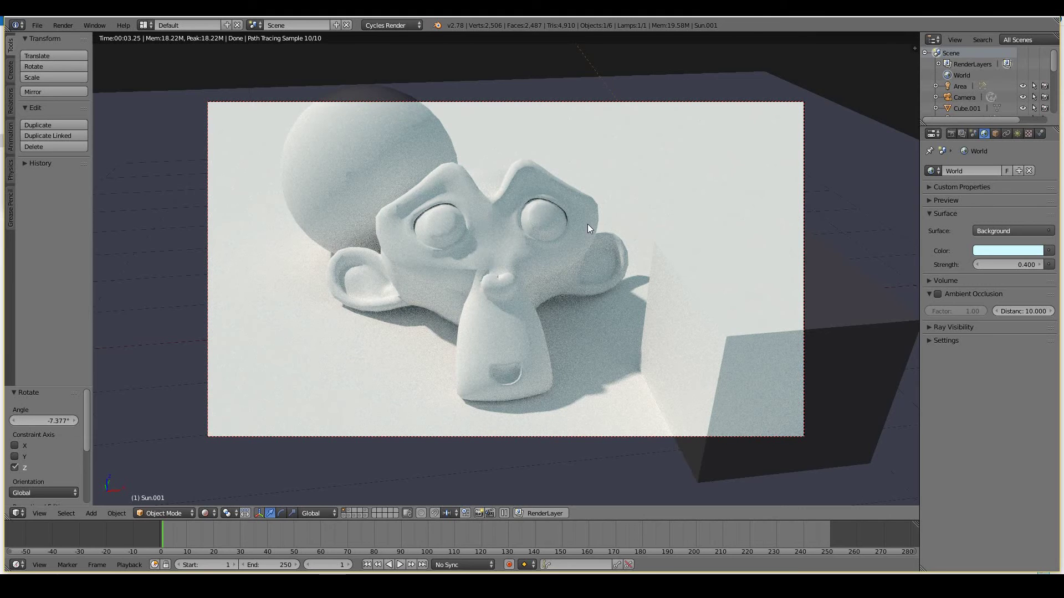
Step: Set the world background strength to 0.2 while previewing the render, and return to Solid shading
left_click(1019, 262)
type(".2")
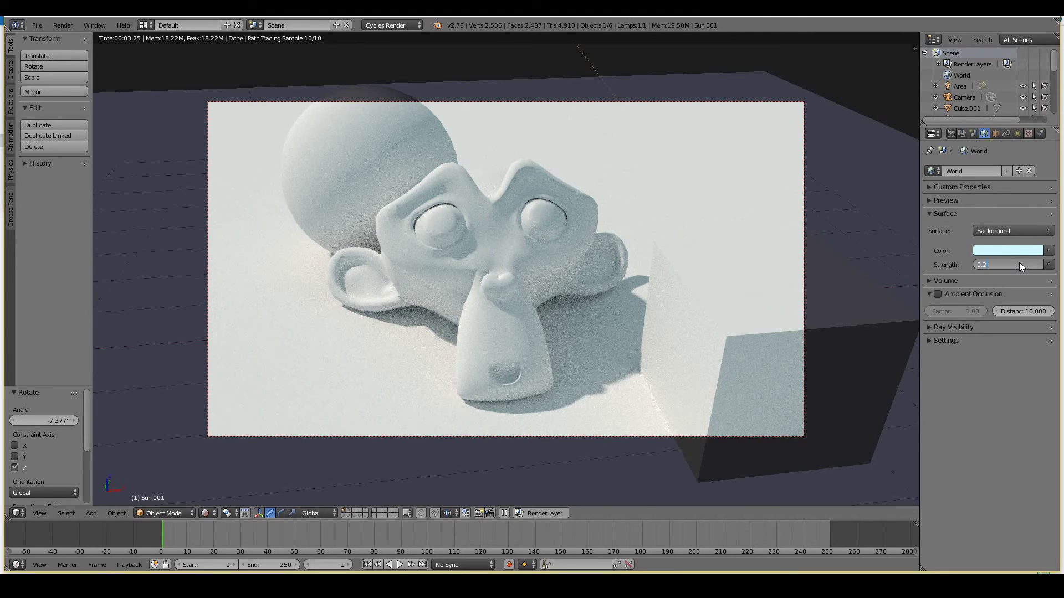
key("Return")
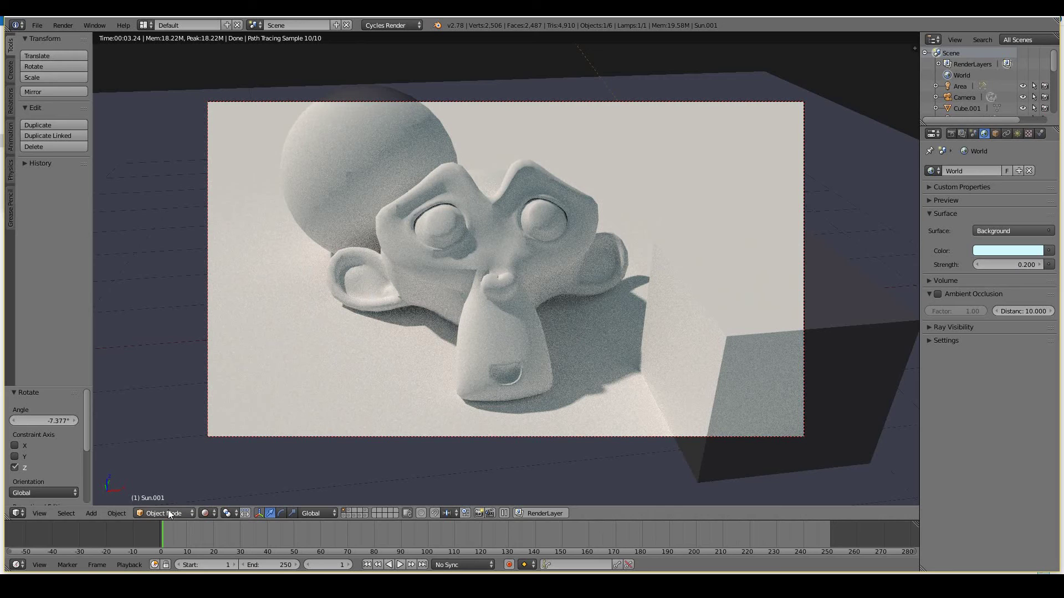
left_click(213, 512)
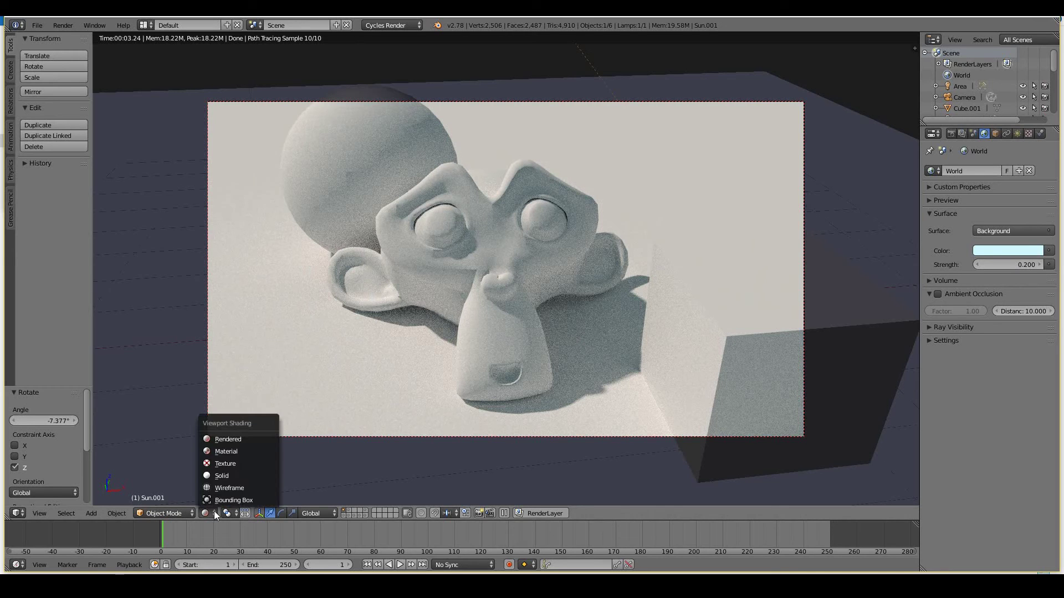
left_click(221, 472)
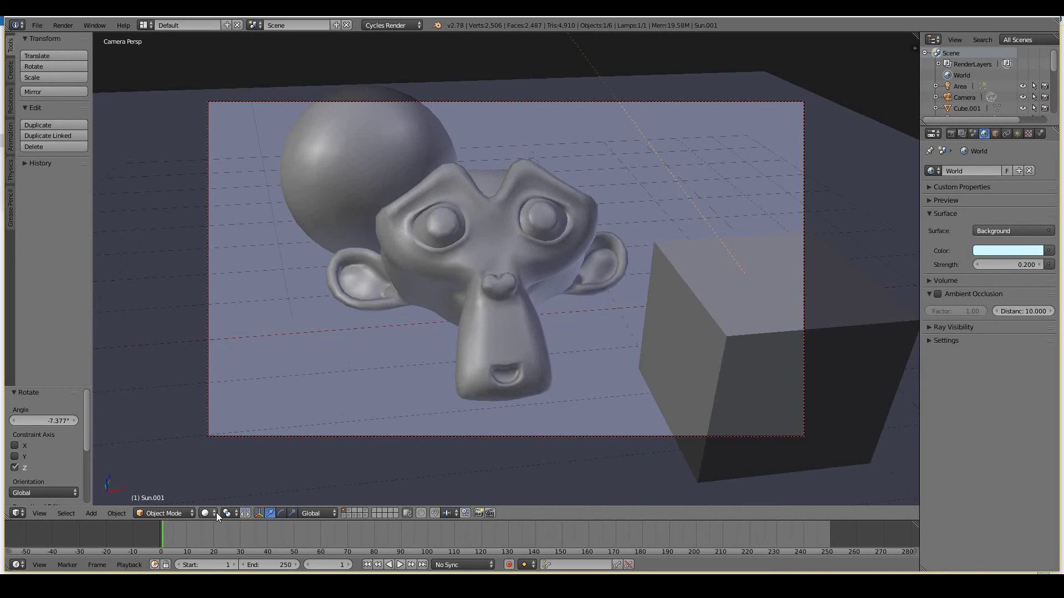
scroll(350, 315, "down", 1)
scroll(472, 187, "down", 2)
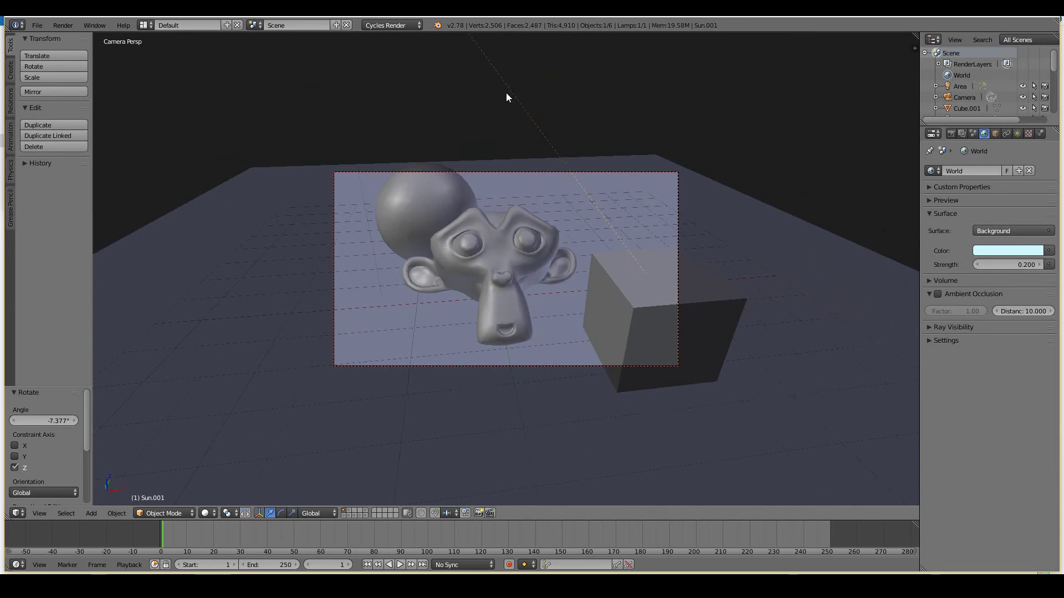
Step: Leave the camera view, tilt the Sun lamp to a shallow, nearly horizontal angle and move it lower over the scene
key("KP_0")
scroll(486, 171, "down", 4)
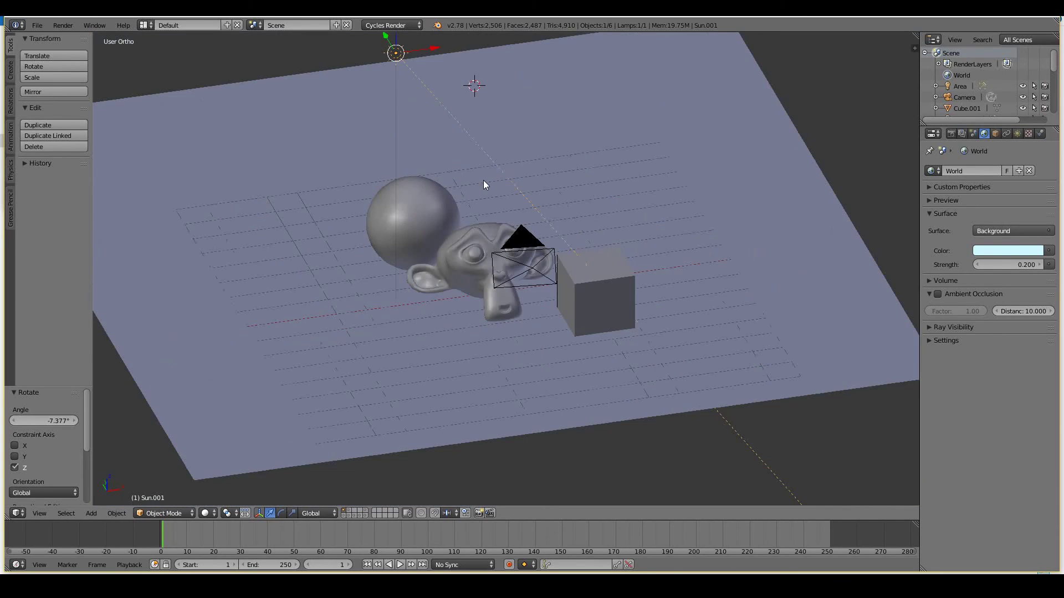
middle_click_drag(483, 181, 495, 205)
key("r")
right_click(593, 262)
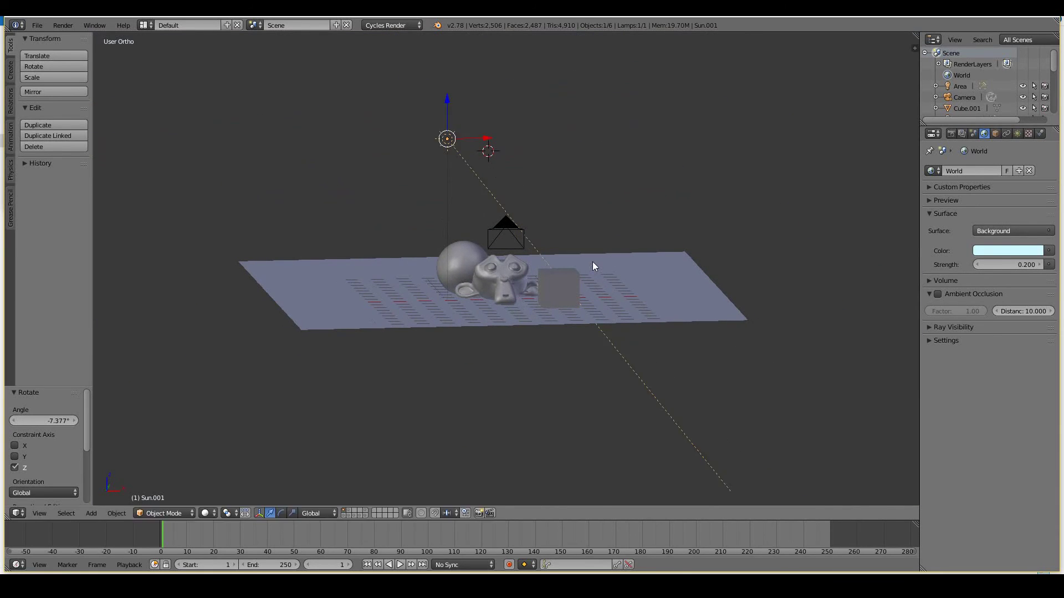
key("r")
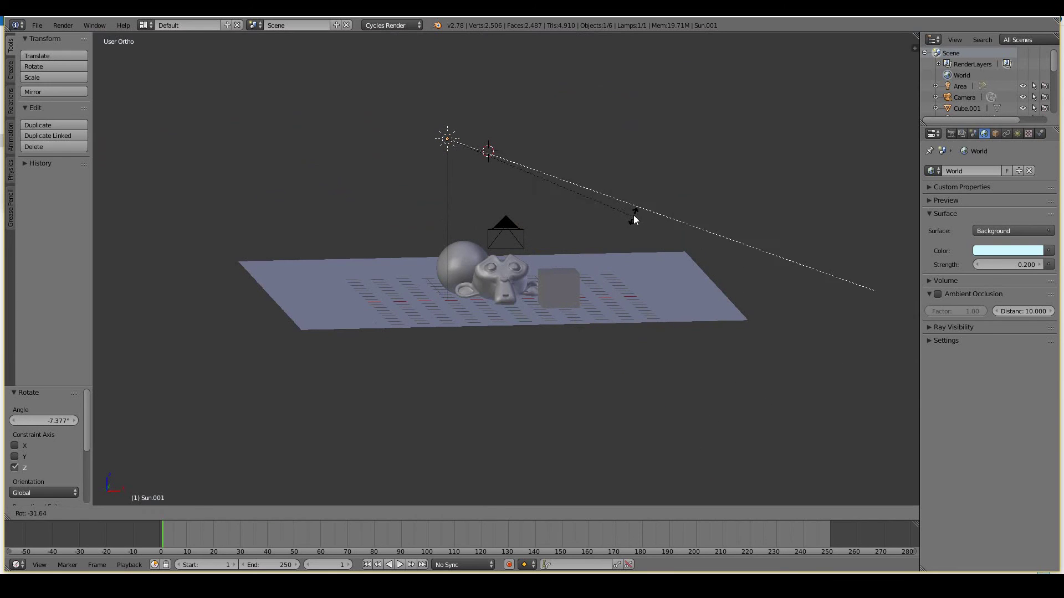
left_click(644, 201)
key("g")
left_click(579, 274)
Step: Turn the Sun lamp around the Z axis and reposition it low beyond the sphere, lowering it about 0.33 in the final move
middle_click_drag(581, 277, 617, 319)
key("r")
key("z")
left_click(608, 346)
key("g")
left_click(579, 345)
middle_click_drag(572, 345, 552, 289)
key("g")
left_click(552, 294)
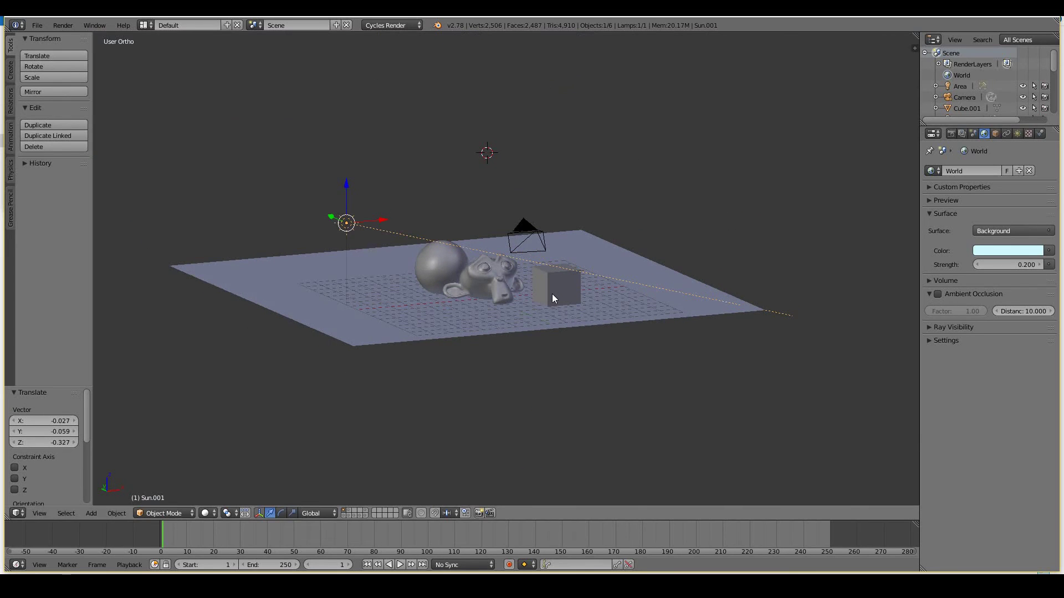
Step: Change the Sun lamp's emission color to a warm orange with RGB 1.000, 0.543, 0.279
left_click(1017, 133)
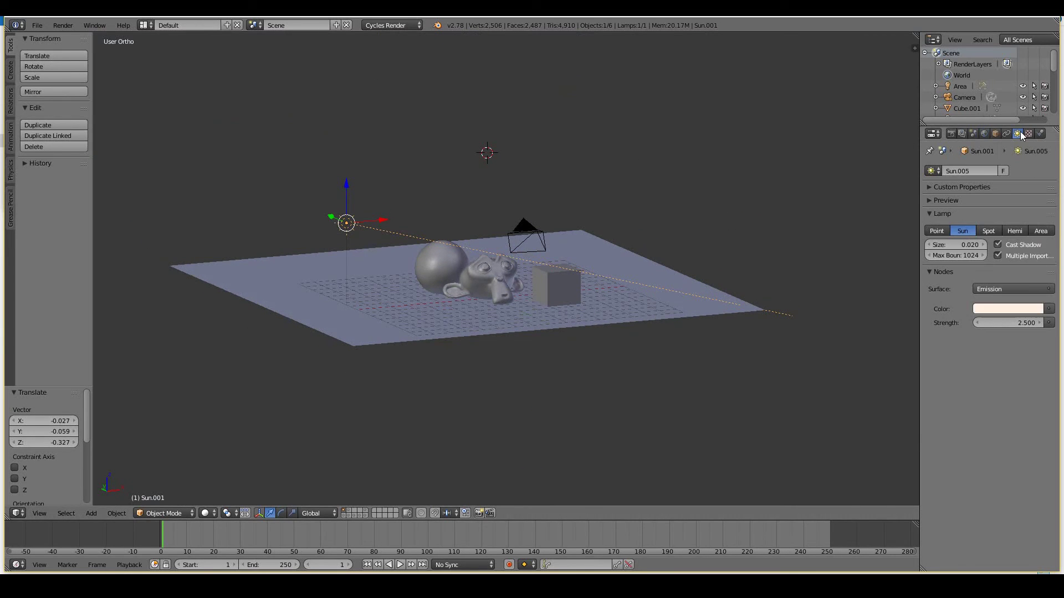
left_click(1028, 308)
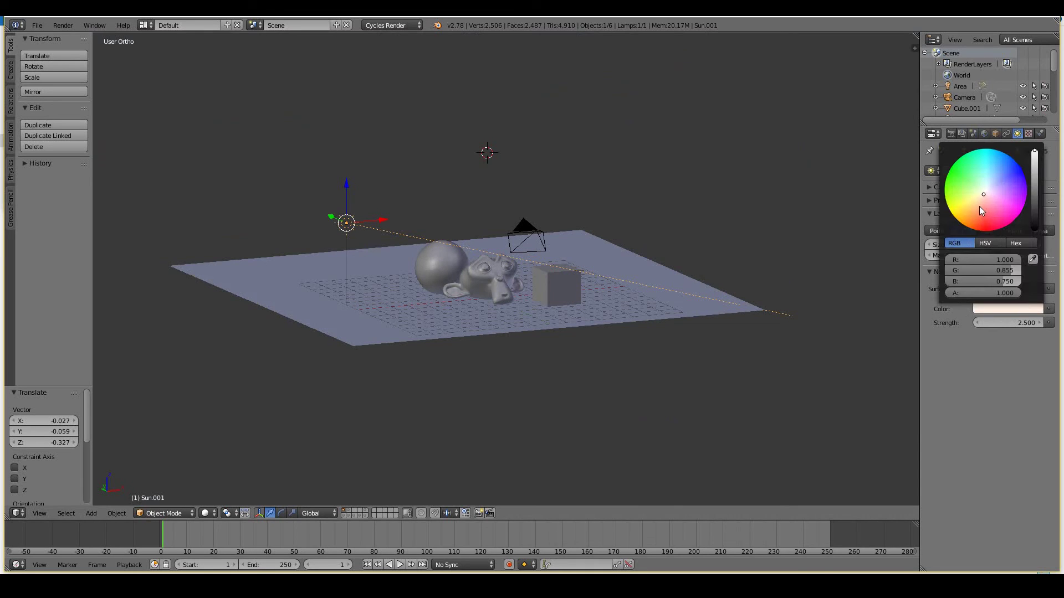
left_click(977, 206)
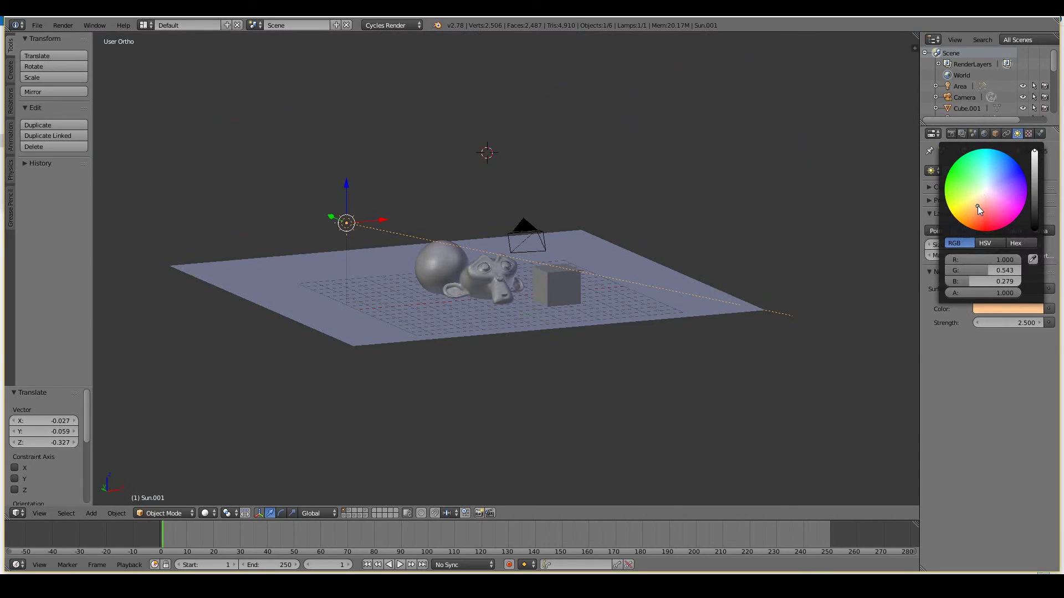
Step: Set the Sun lamp's size to 0.1 for softer shadows
scroll(730, 277, "up", 4)
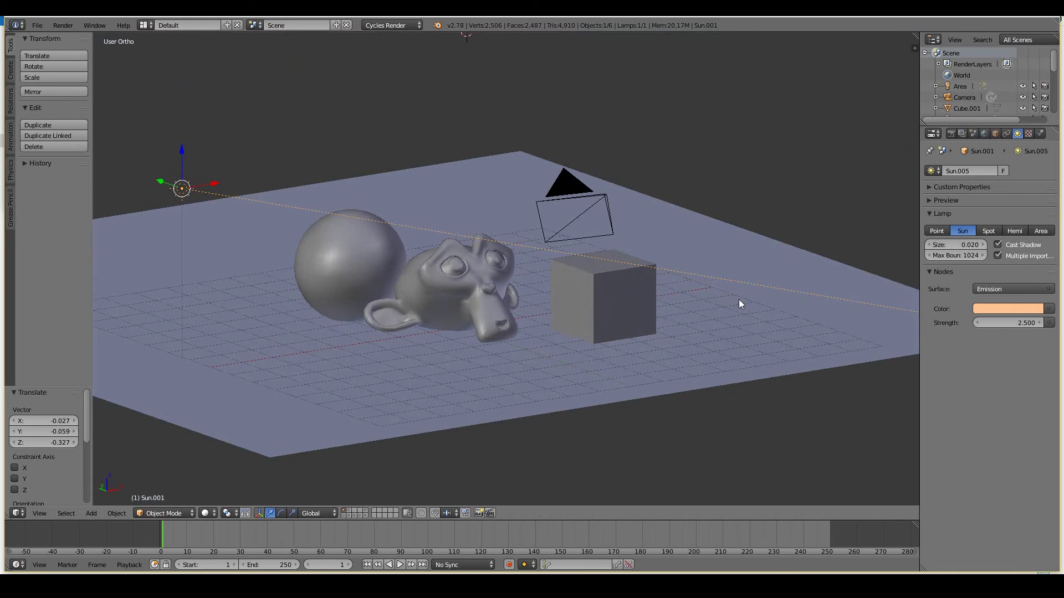
middle_click_drag(735, 288, 708, 298)
left_click(966, 243)
type("0.")
key("Return")
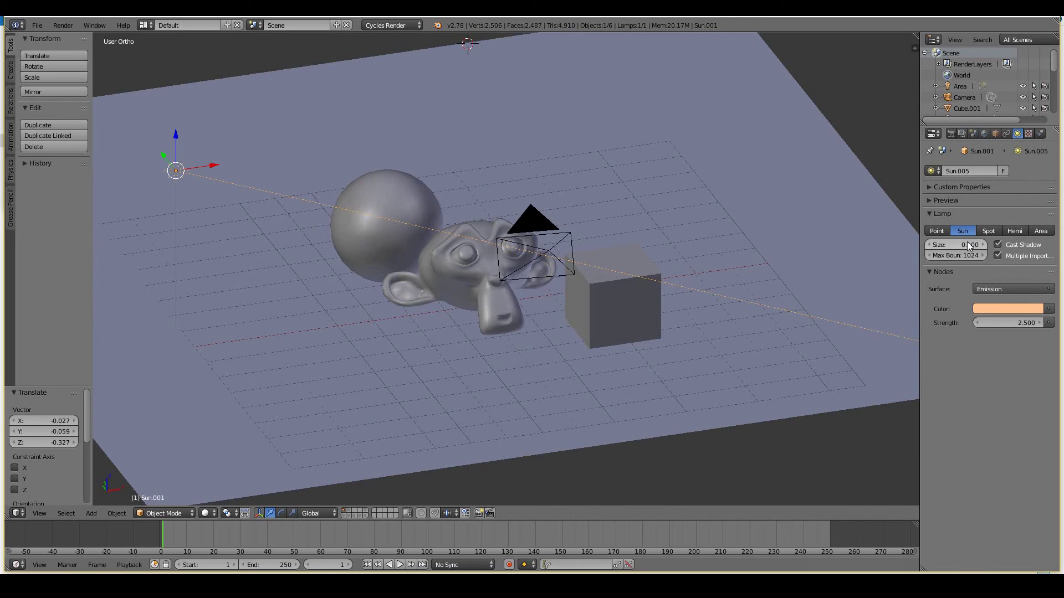
Step: Change the world background color to a pale lavender blue
middle_click_drag(506, 266, 541, 279)
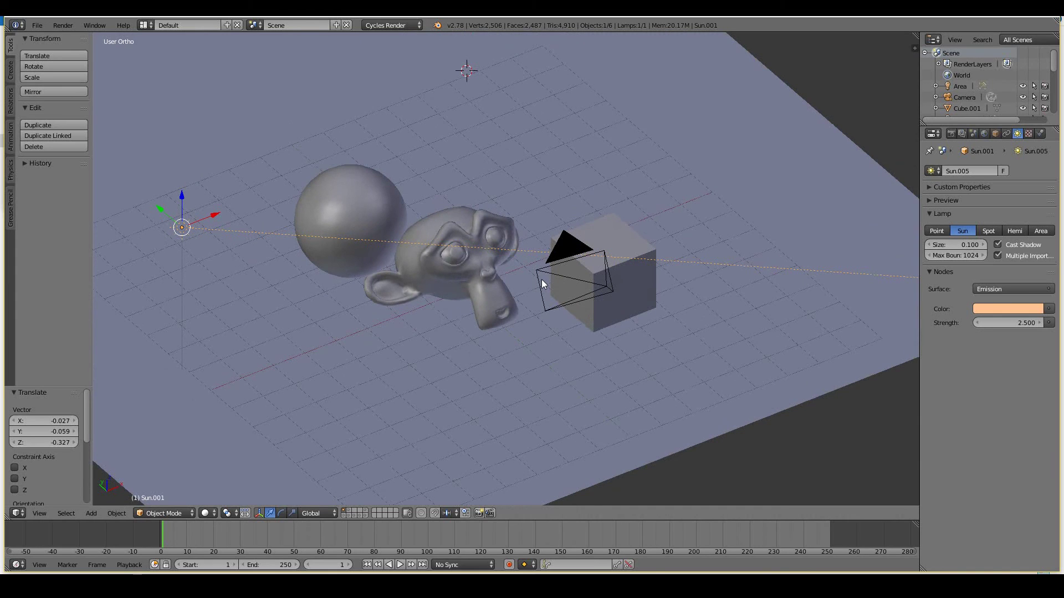
left_click(984, 133)
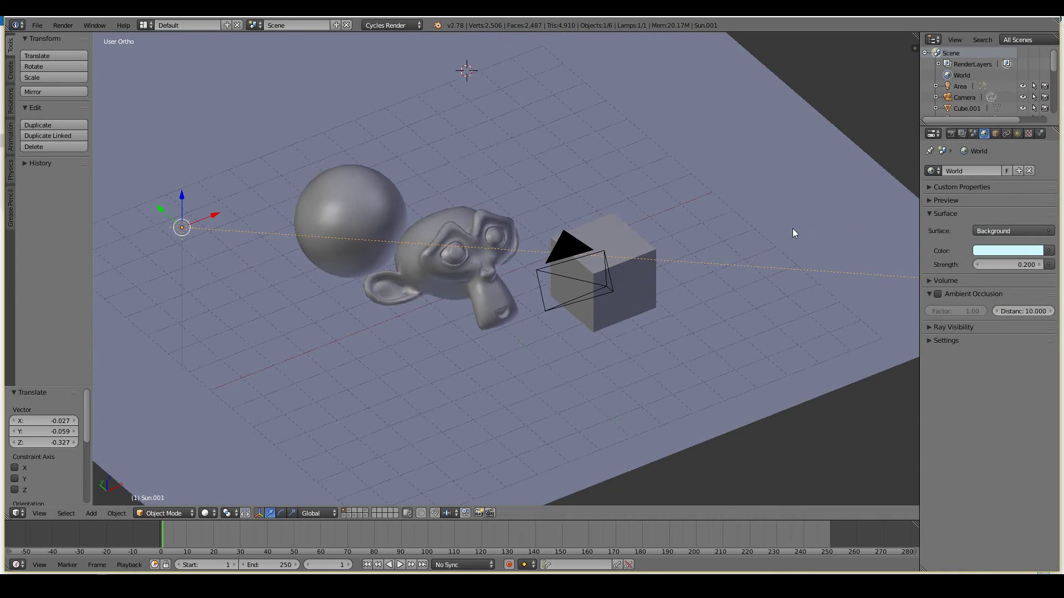
left_click(998, 251)
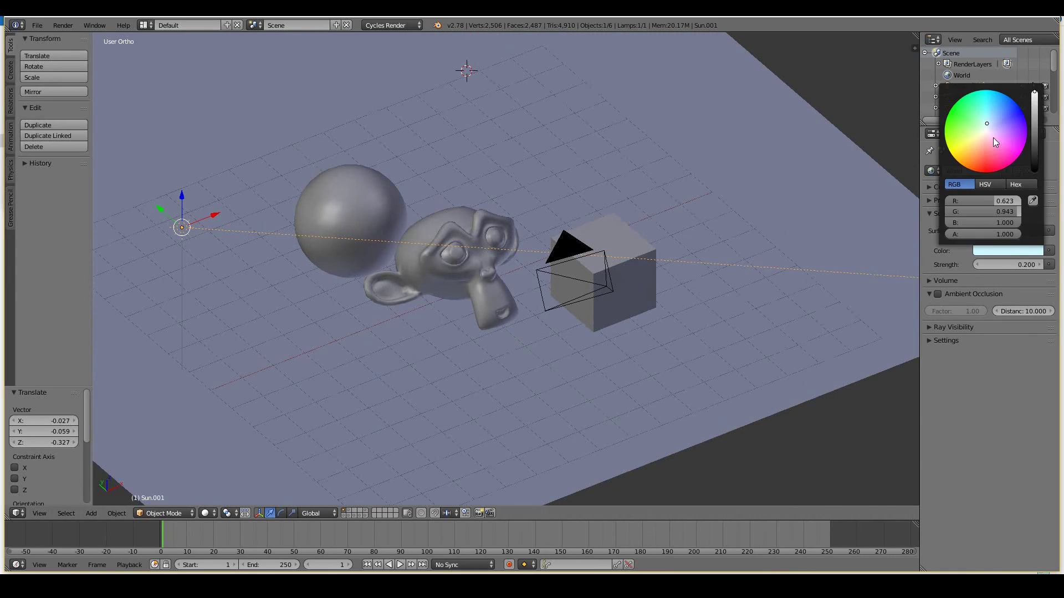
left_click_drag(989, 136, 995, 127)
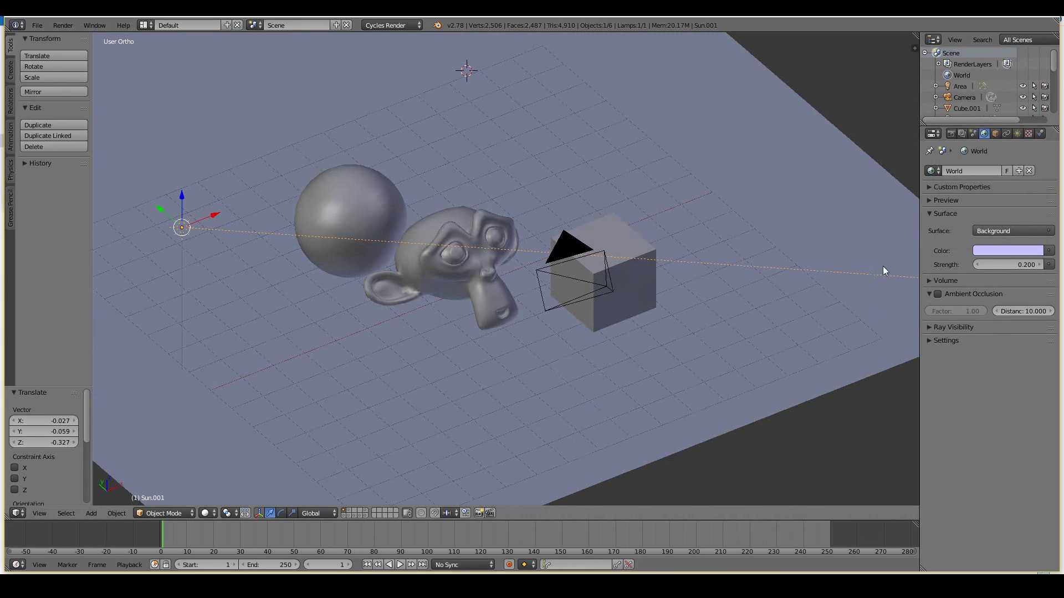
Step: Set the world background strength to 0.1, then preview the camera view in Rendered shading with the camera frame fitted to the viewport
left_click(1019, 261)
type("0.1")
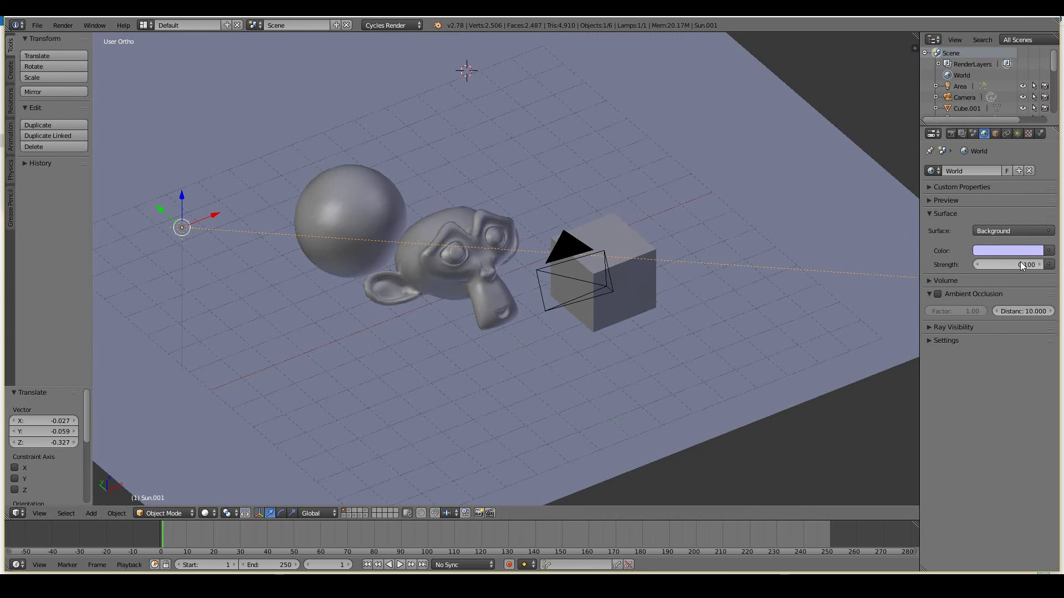
key("Return")
key("KP_0")
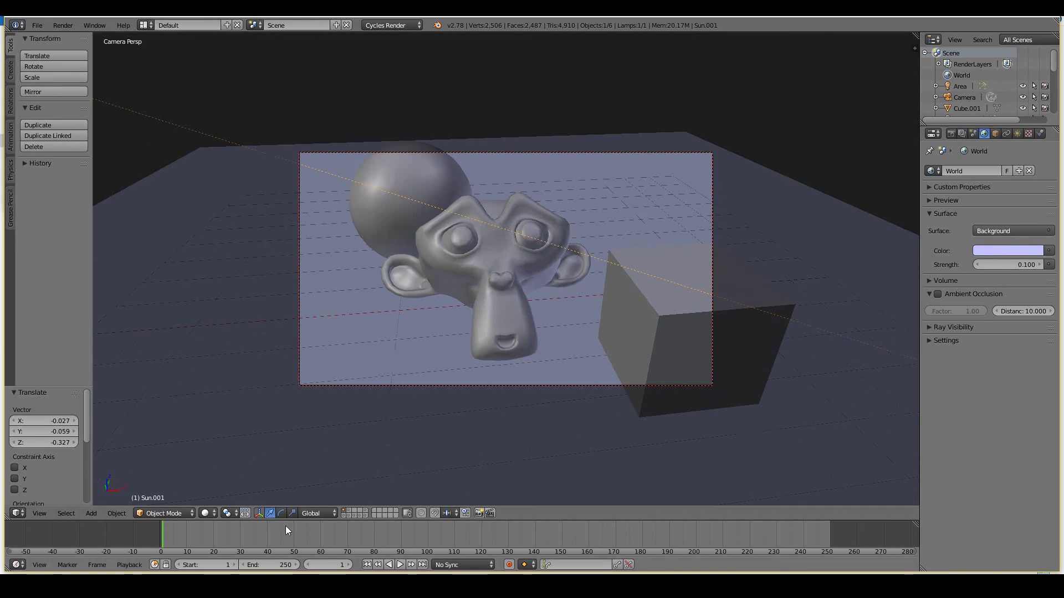
left_click(209, 513)
left_click(210, 440)
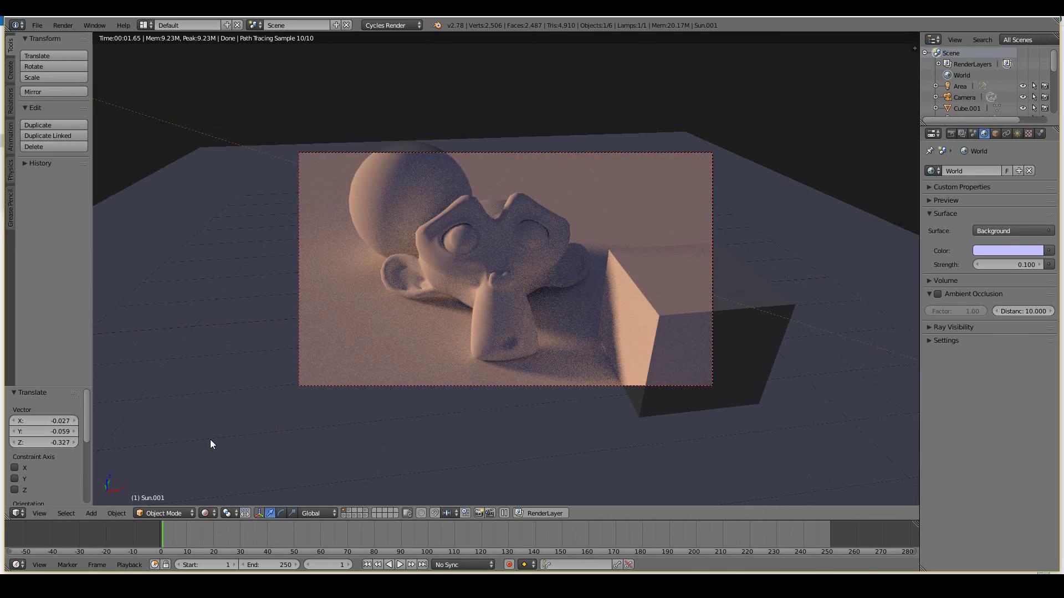
key("Home")
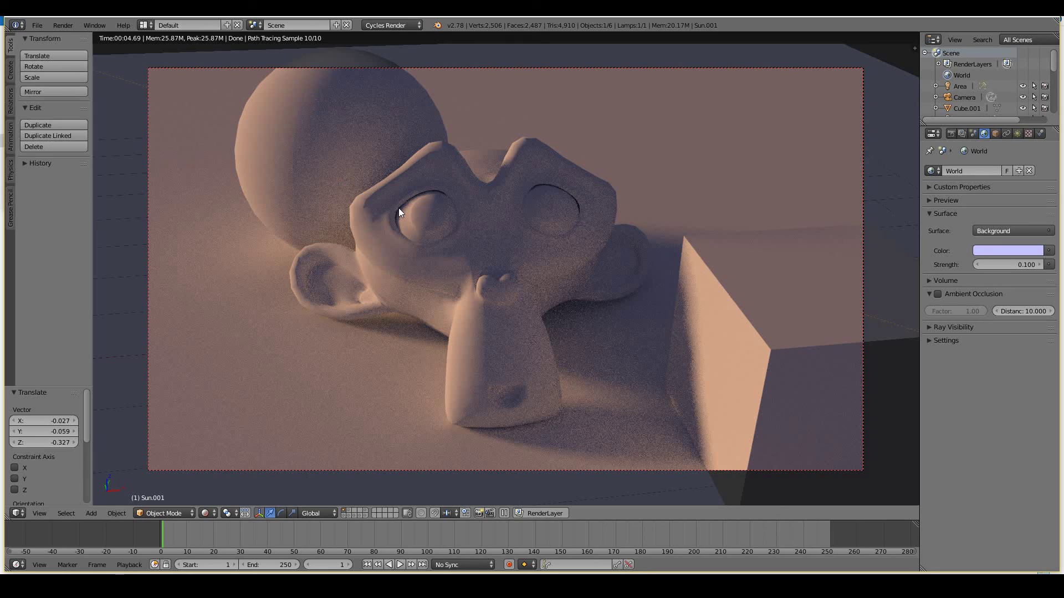
Step: Show the render settings and render the final still image of the sunset-lit scene
left_click(951, 133)
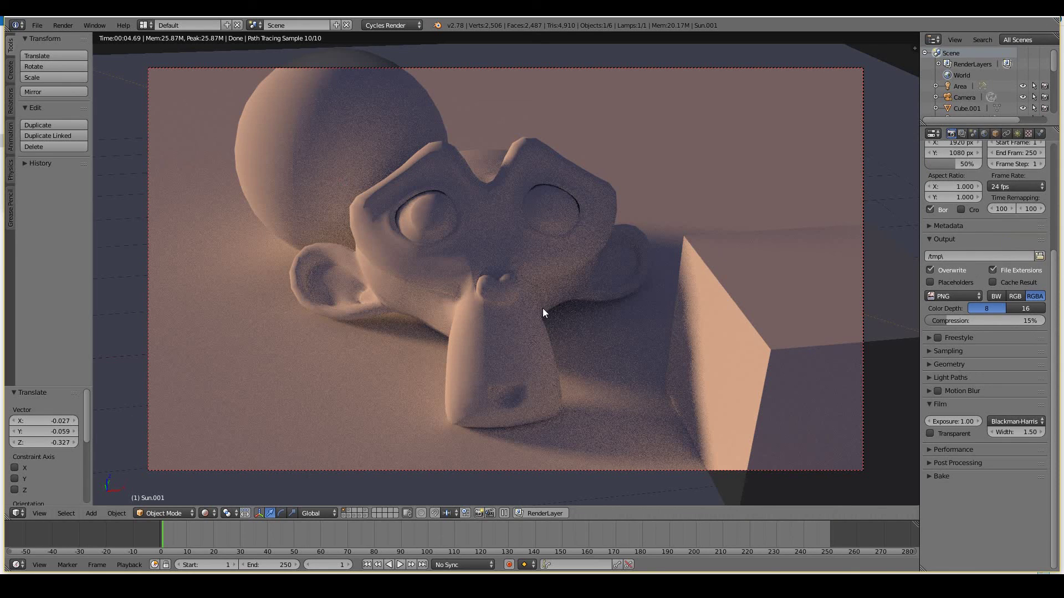
key("F12")
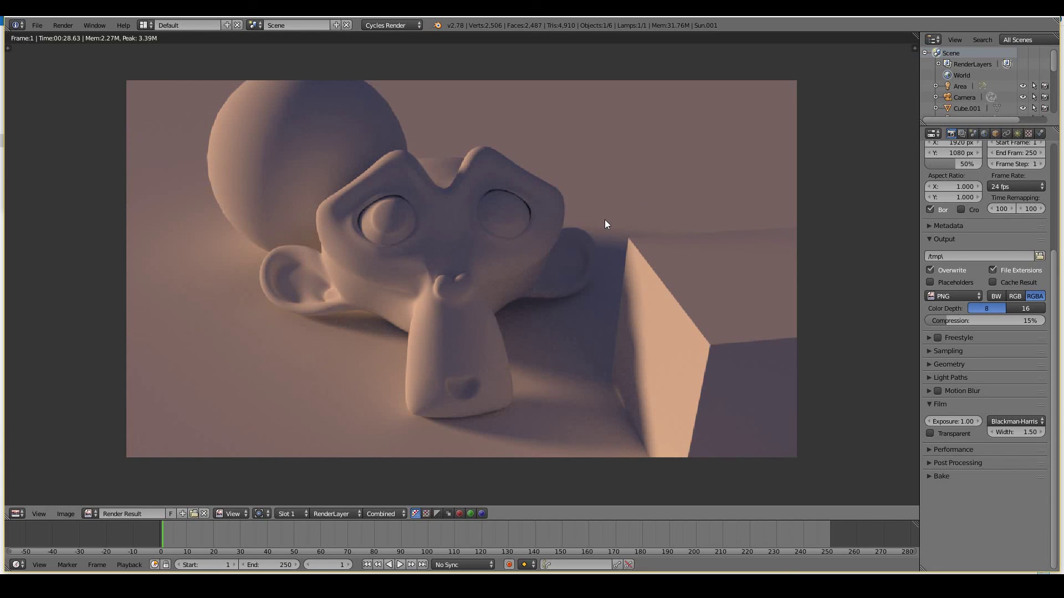
mouse_move(650, 270)
left_mouse_down()
mouse_move(629, 222)
mouse_move(639, 258)
left_mouse_up()
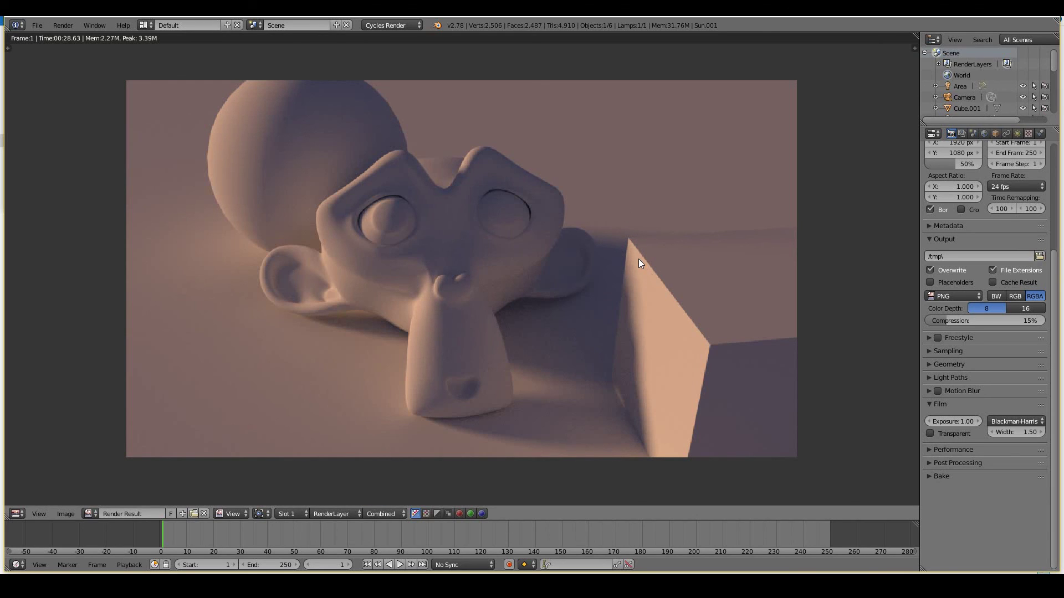